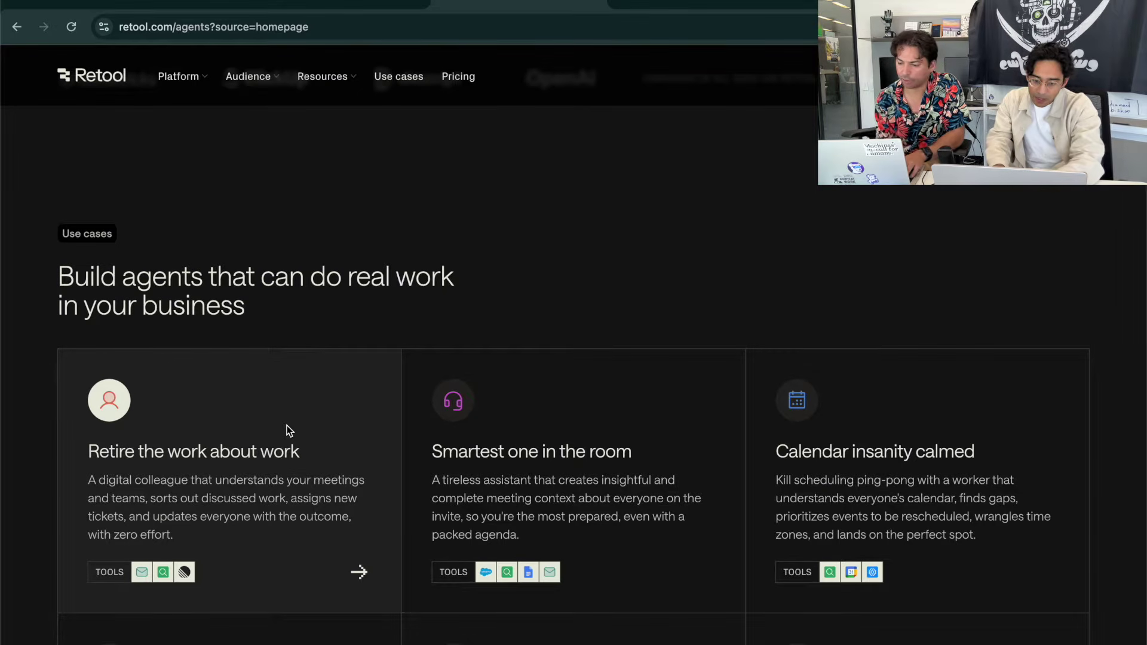
Review the Retool Agents page's introduction, activity graph illustration and use-case cards for building agents that do real work.
{"action": "scroll", "coordinate": [287, 425], "scroll_direction": "down", "scroll_amount": 2}
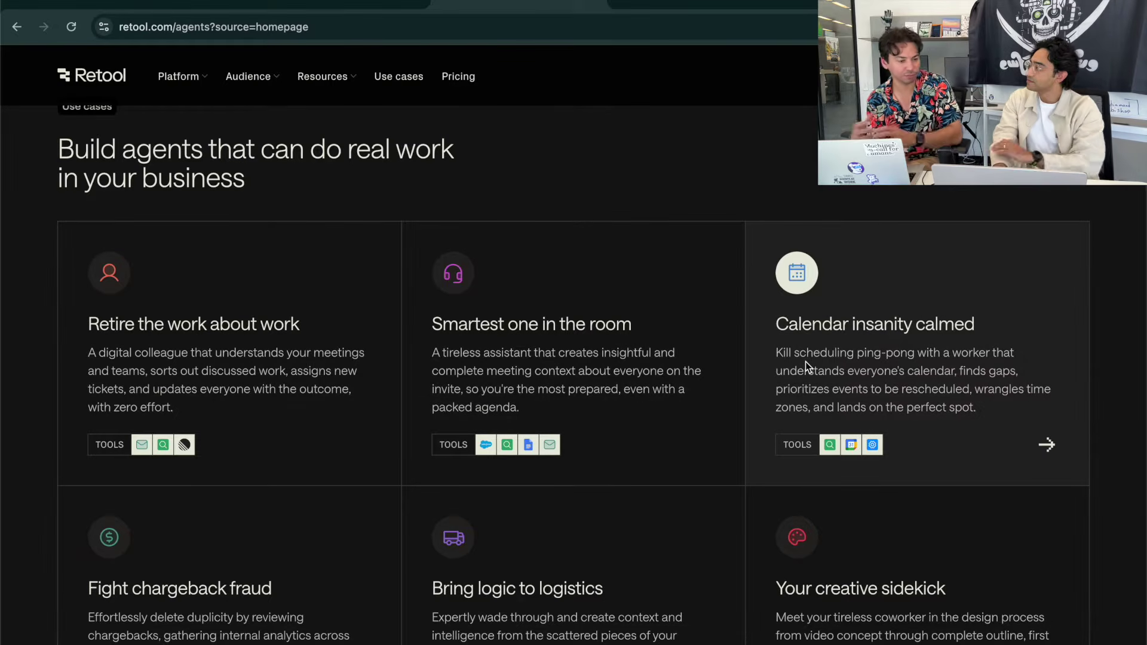
{"action": "scroll", "coordinate": [260, 306], "scroll_direction": "up", "scroll_amount": 10}
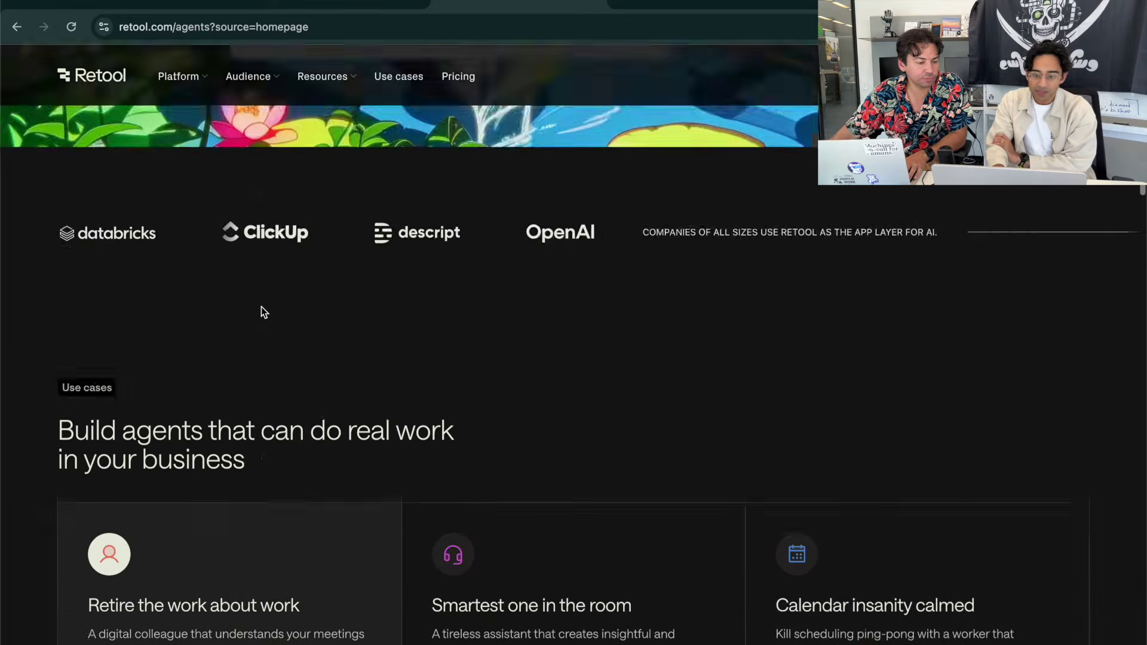
{"action": "scroll", "coordinate": [260, 306], "scroll_direction": "up", "scroll_amount": 3}
{"action": "scroll", "coordinate": [302, 359], "scroll_direction": "down", "scroll_amount": 5}
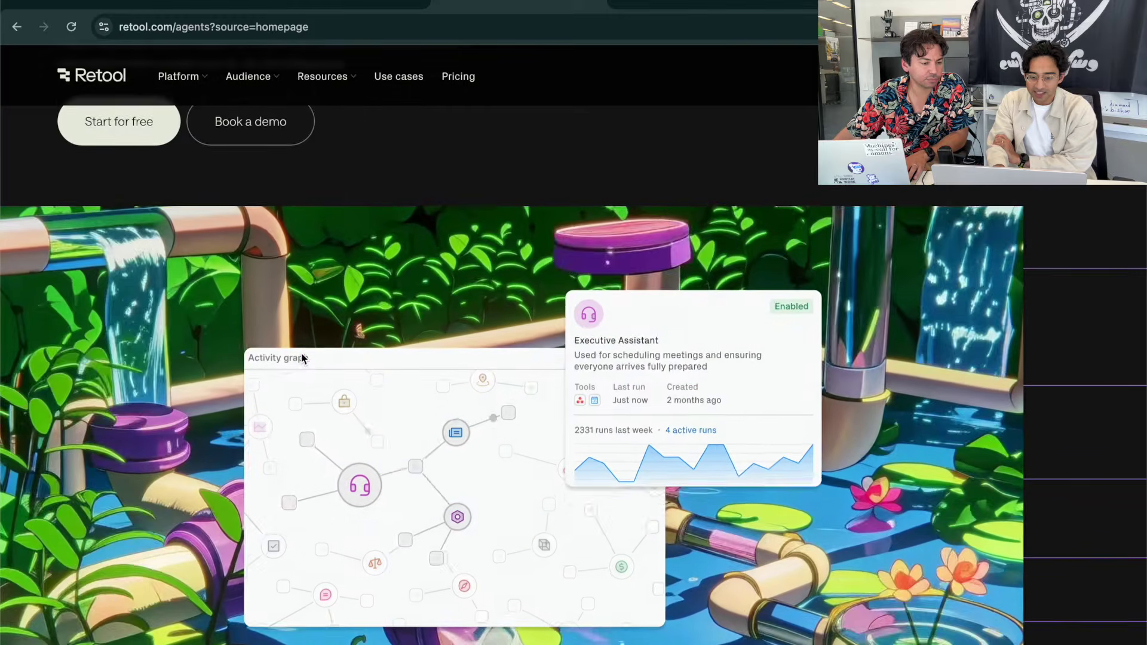
{"action": "scroll", "coordinate": [512, 542], "scroll_direction": "up", "scroll_amount": 3}
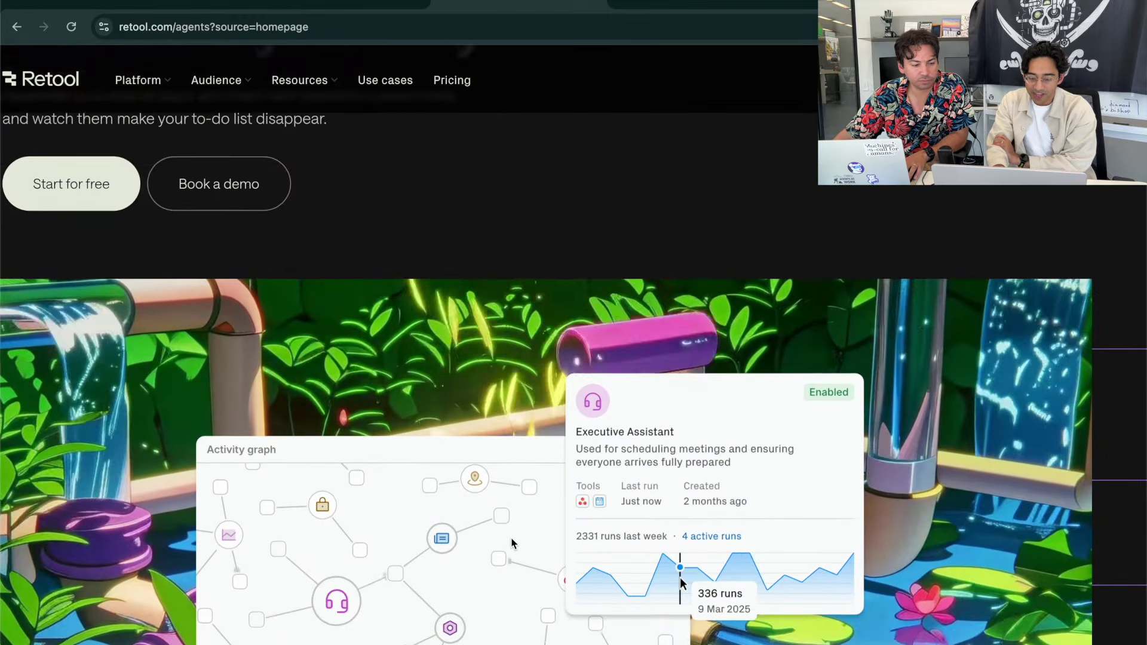
{"action": "scroll", "coordinate": [512, 542], "scroll_direction": "up", "scroll_amount": 3}
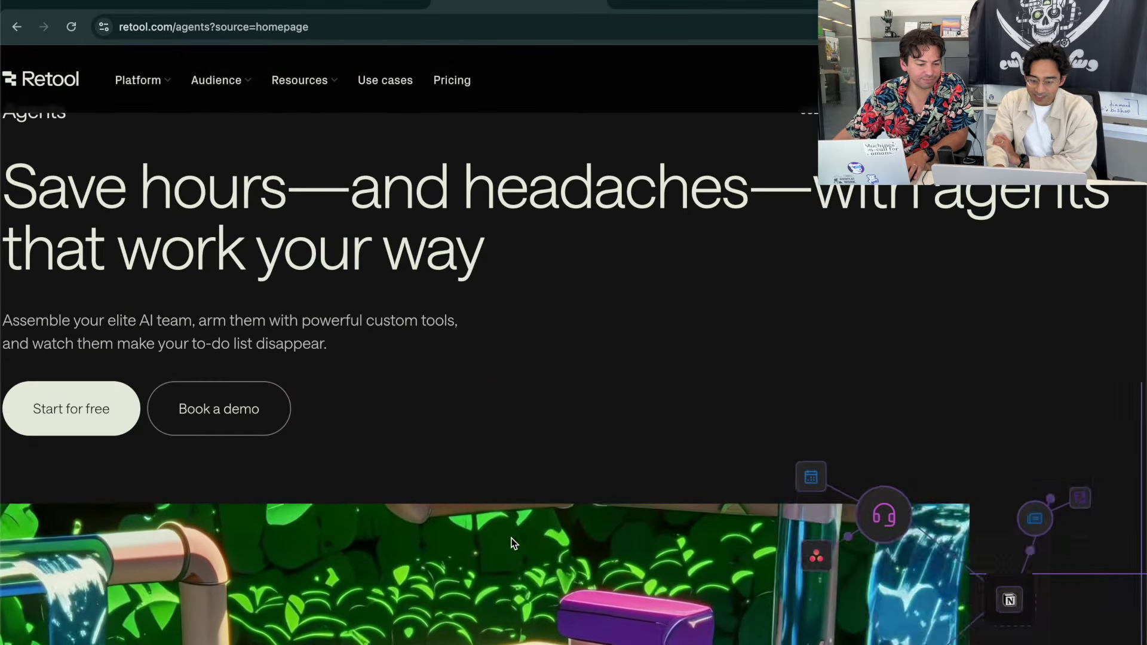
{"action": "scroll", "coordinate": [512, 542], "scroll_direction": "down", "scroll_amount": 6}
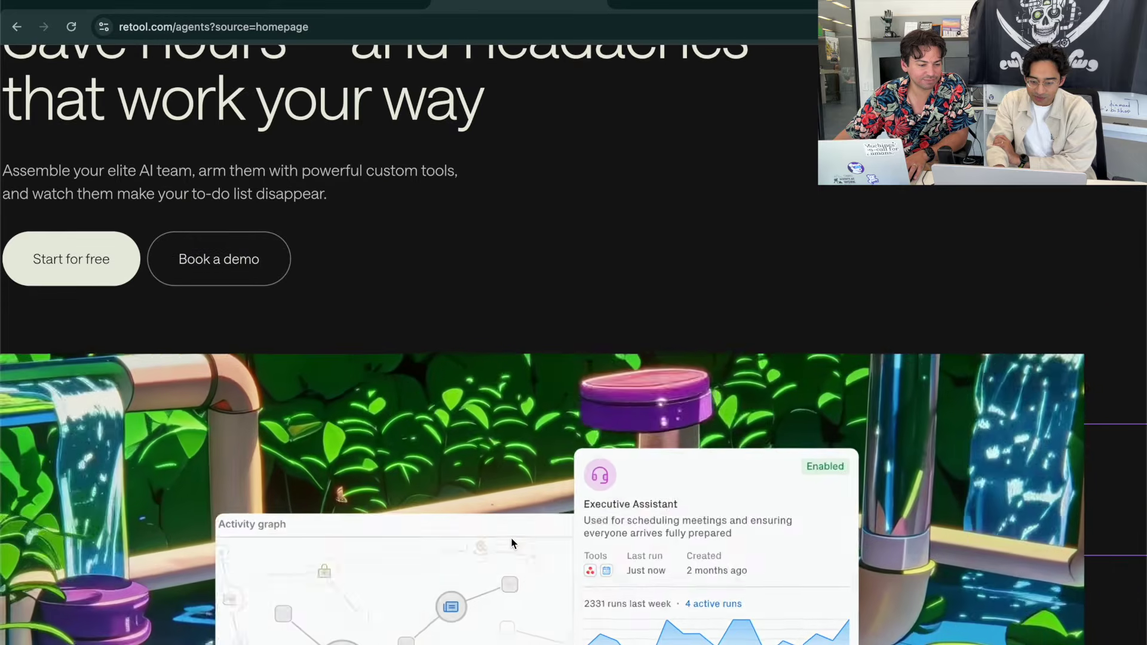
{"action": "scroll", "coordinate": [512, 542], "scroll_direction": "down", "scroll_amount": 10}
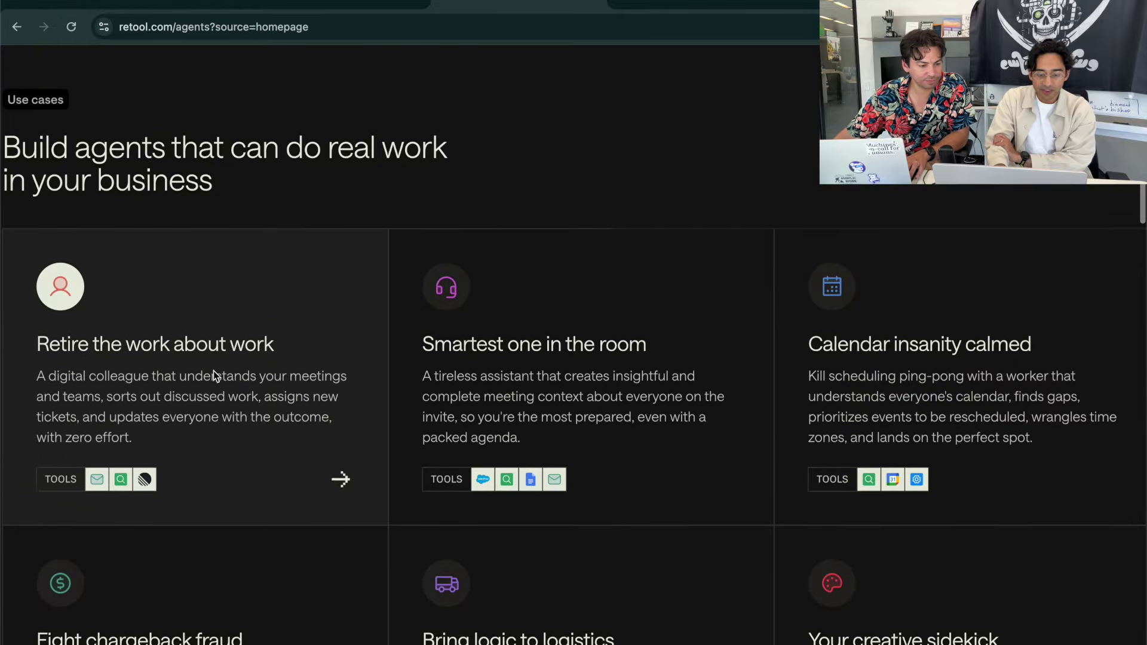
{"action": "scroll", "coordinate": [307, 431], "scroll_direction": "down", "scroll_amount": 3}
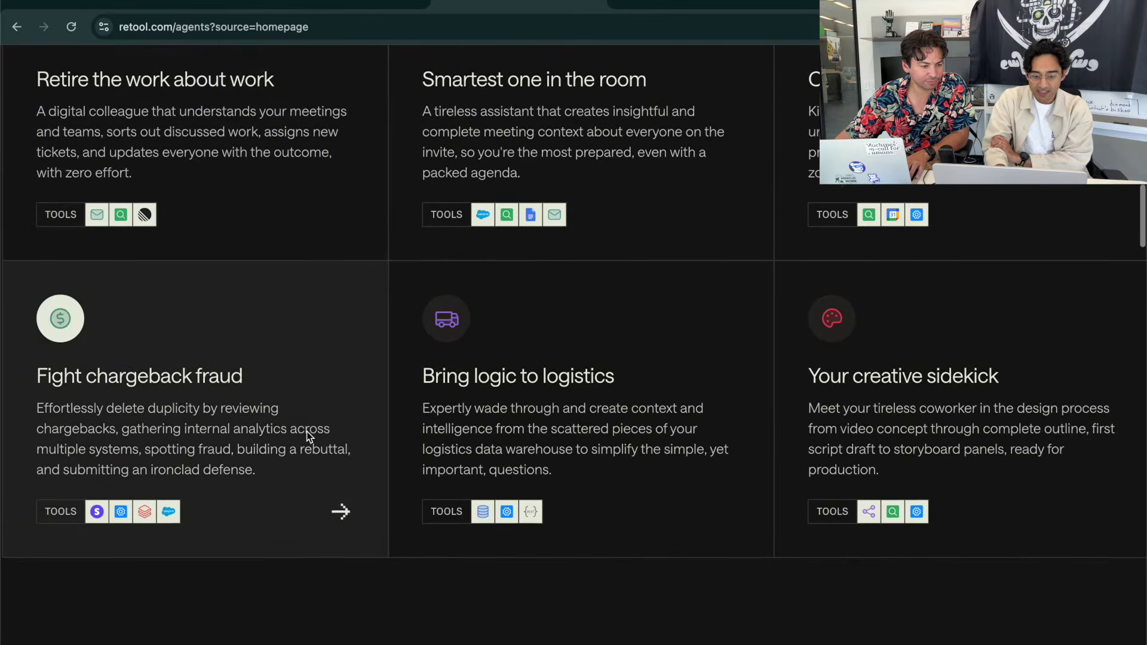
{"action": "scroll", "coordinate": [264, 274], "scroll_direction": "up", "scroll_amount": 2}
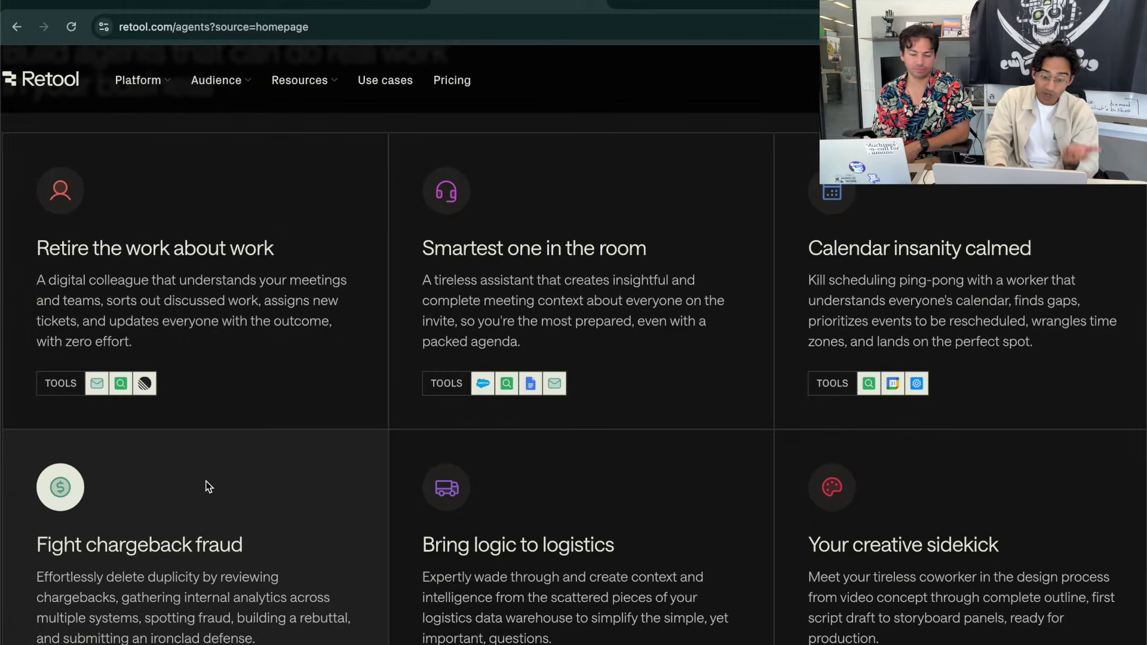
{"action": "scroll", "coordinate": [208, 487], "scroll_direction": "down", "scroll_amount": 2}
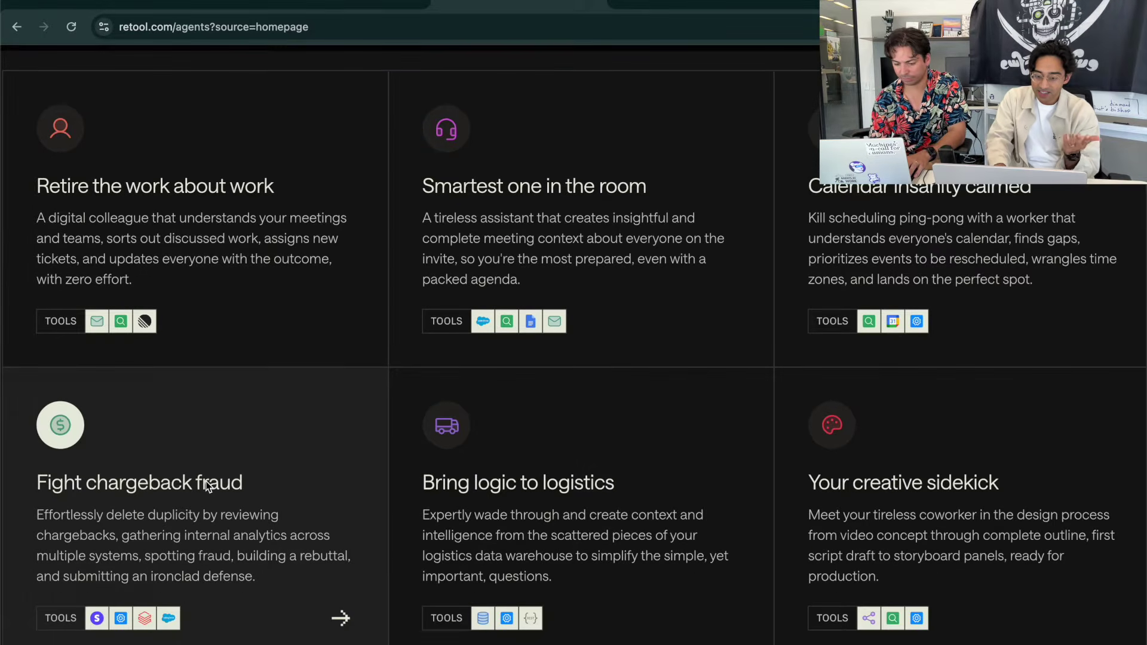
Examine the enterprise-grade platform section on real-time agent monitoring and per-hour pricing, and return to the use cases.
{"action": "scroll", "coordinate": [736, 543], "scroll_direction": "down", "scroll_amount": 6}
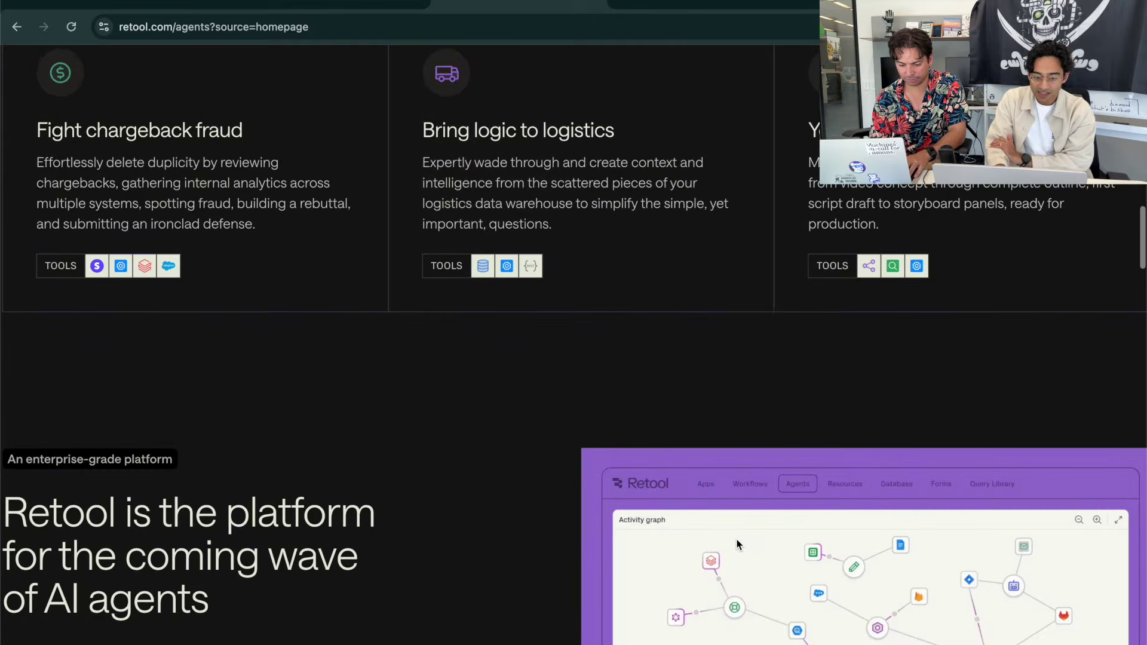
{"action": "scroll", "coordinate": [737, 544], "scroll_direction": "down", "scroll_amount": 4}
{"action": "scroll", "coordinate": [740, 544], "scroll_direction": "down", "scroll_amount": 6}
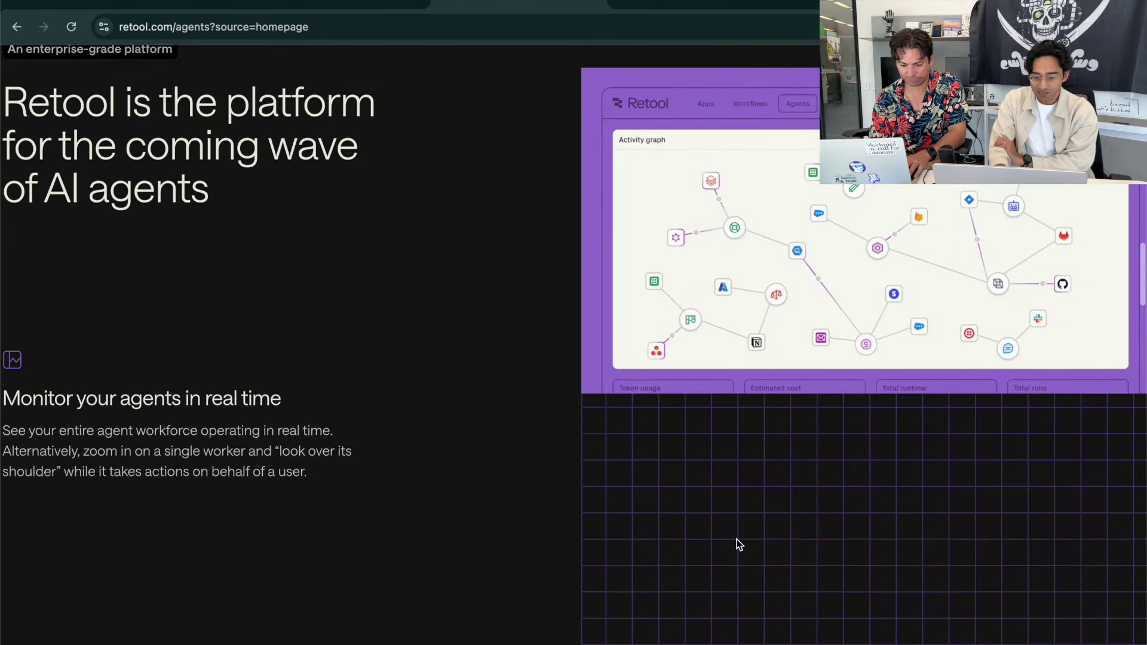
{"action": "scroll", "coordinate": [740, 544], "scroll_direction": "down", "scroll_amount": 2}
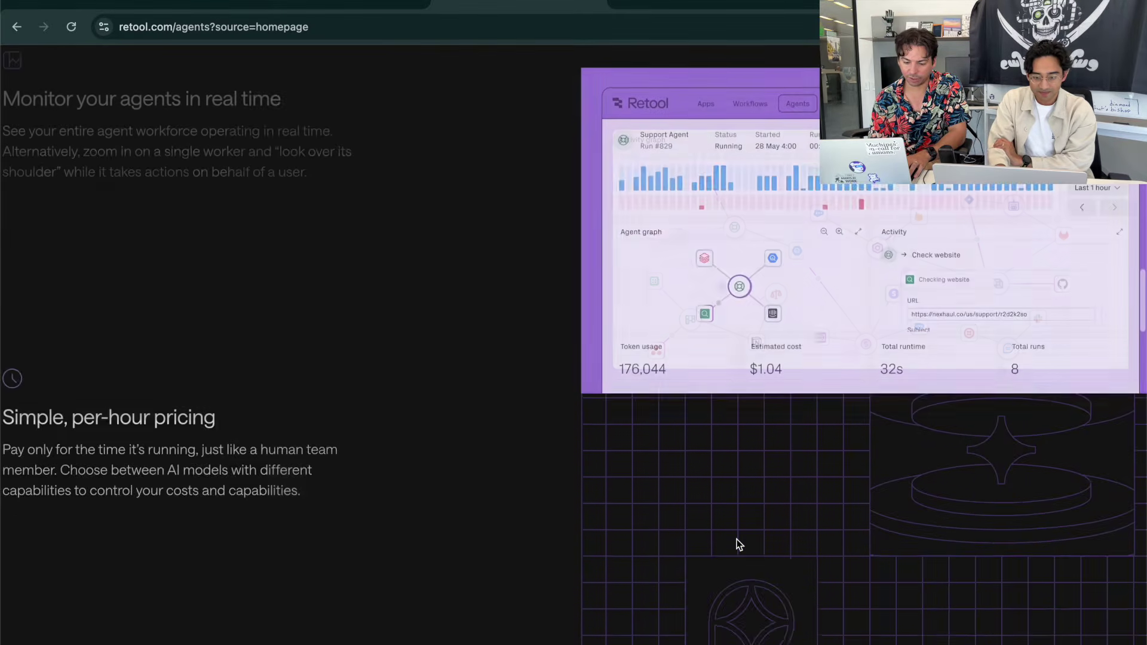
{"action": "scroll", "coordinate": [478, 423], "scroll_direction": "up", "scroll_amount": 3}
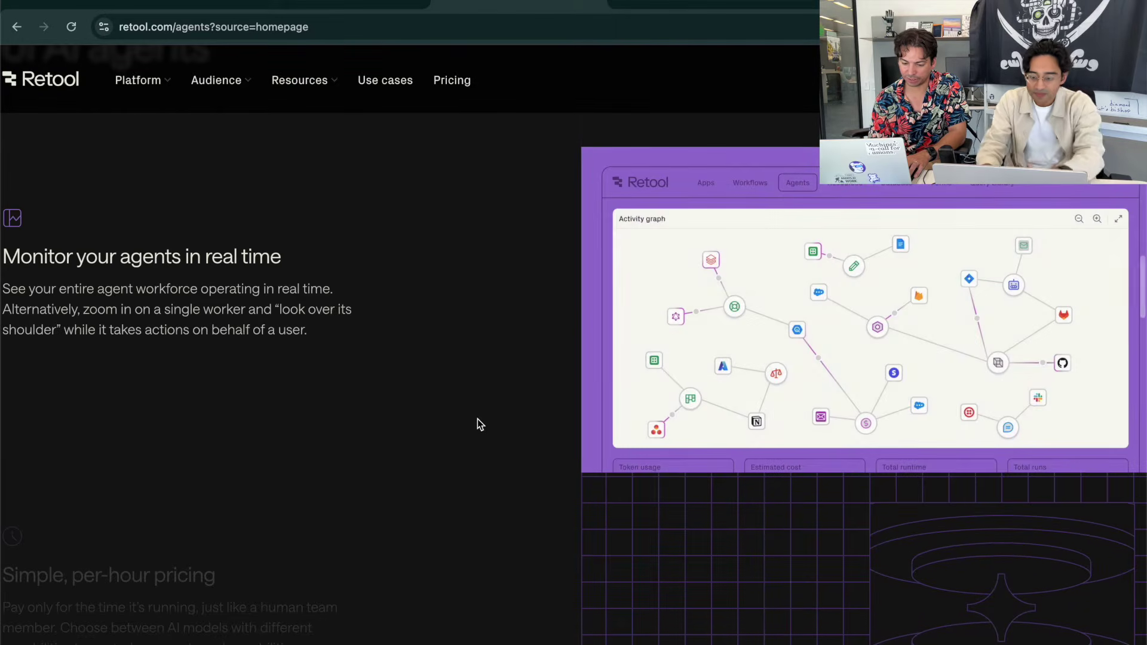
{"action": "key", "text": "super+minus"}
{"action": "key", "text": "super+equal"}
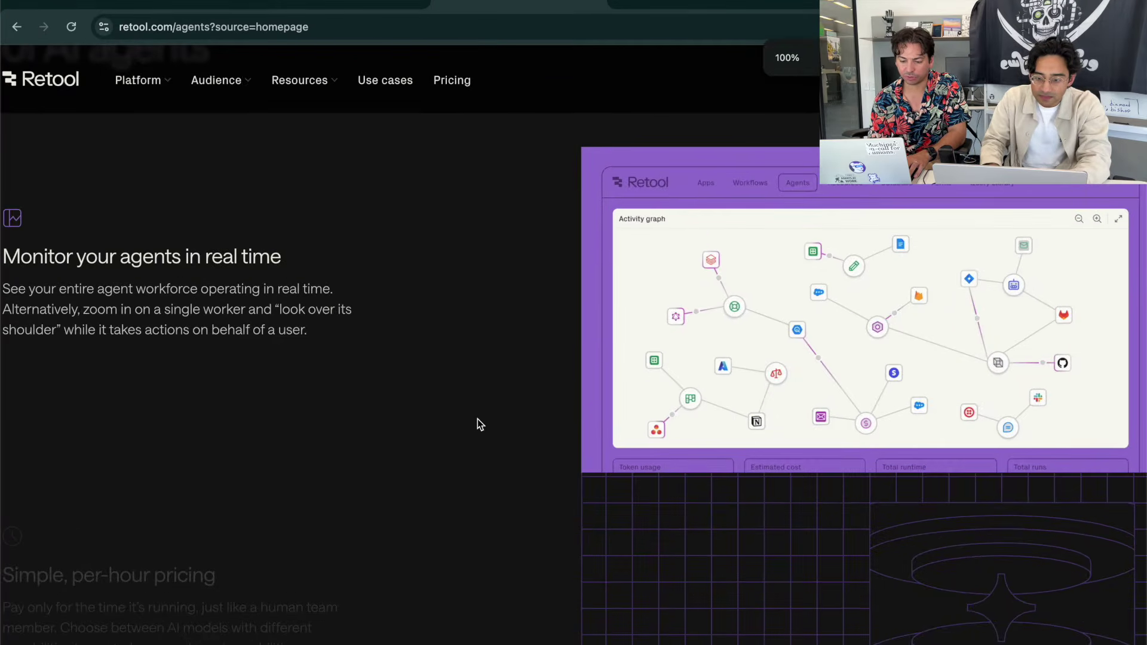
{"action": "scroll", "coordinate": [478, 424], "scroll_direction": "down", "scroll_amount": 3}
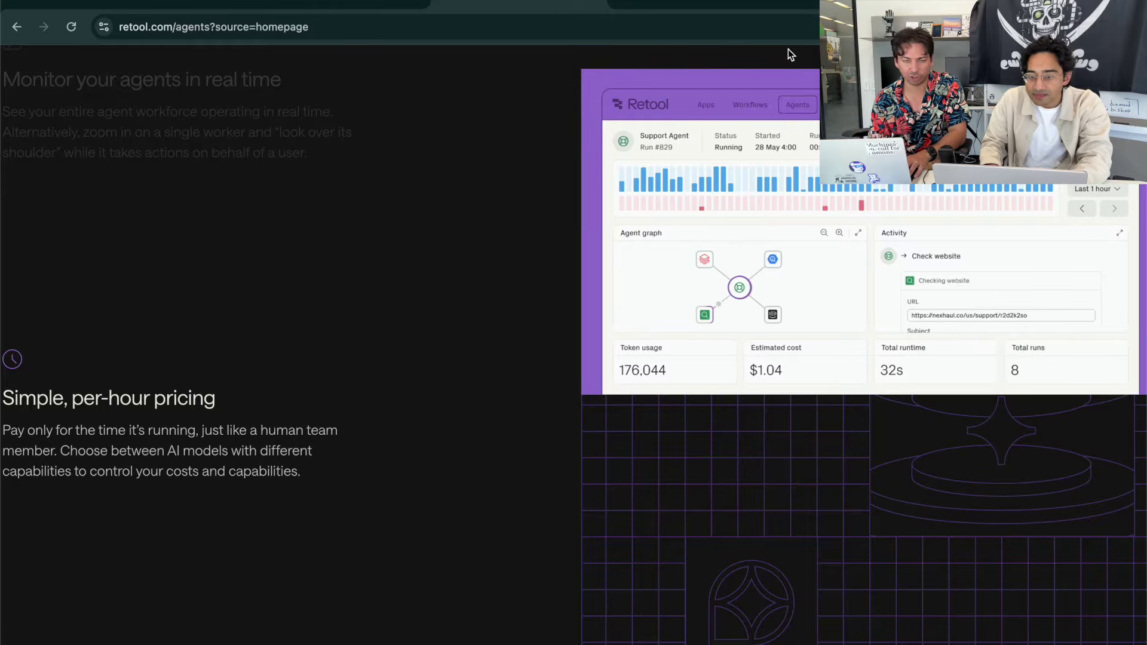
{"action": "scroll", "coordinate": [537, 436], "scroll_direction": "up", "scroll_amount": 10}
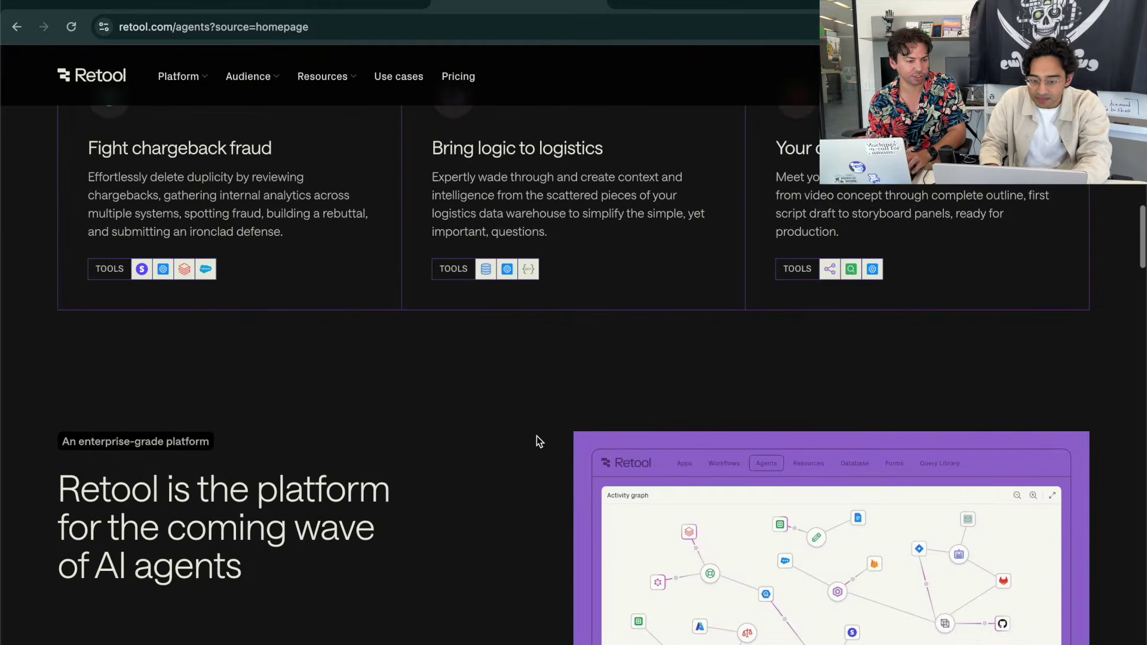
{"action": "scroll", "coordinate": [537, 443], "scroll_direction": "up", "scroll_amount": 9}
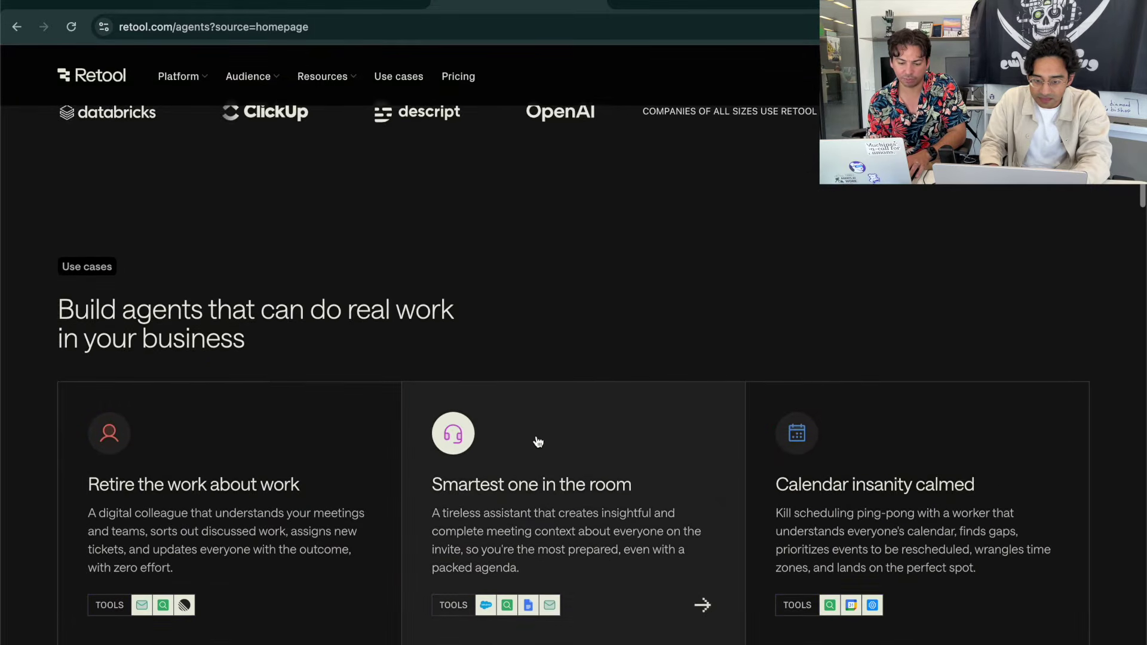
{"action": "scroll", "coordinate": [538, 442], "scroll_direction": "up", "scroll_amount": 1}
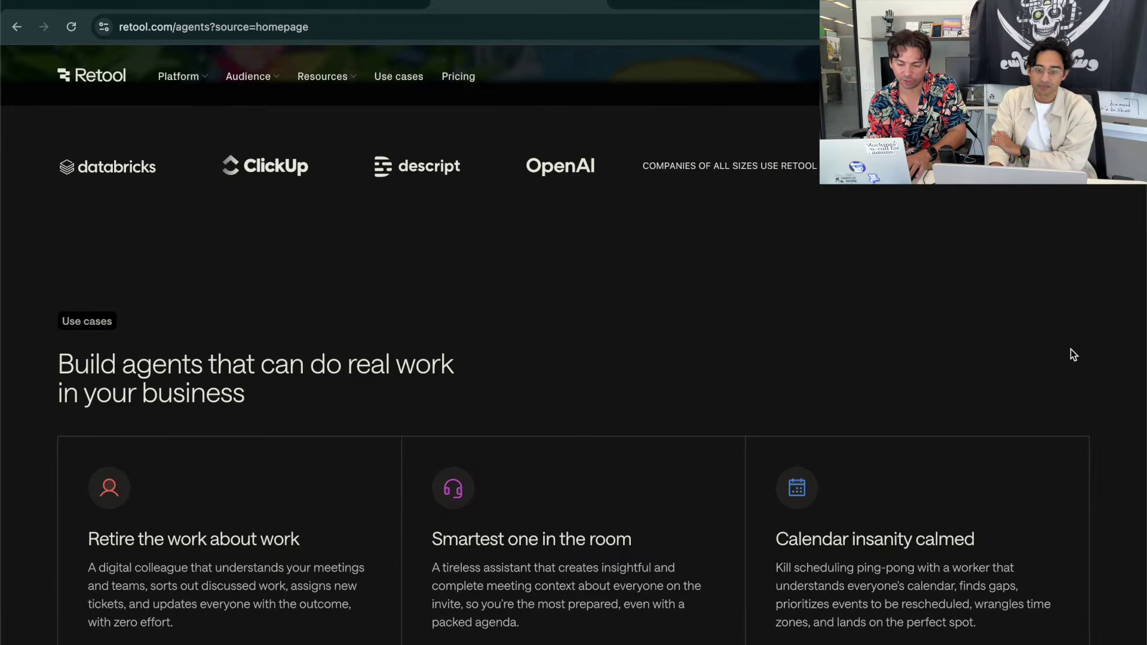
Read through the platform features, custom-built tools and the three-part overview of assembling an AI team.
{"action": "scroll", "coordinate": [1071, 355], "scroll_direction": "down", "scroll_amount": 10}
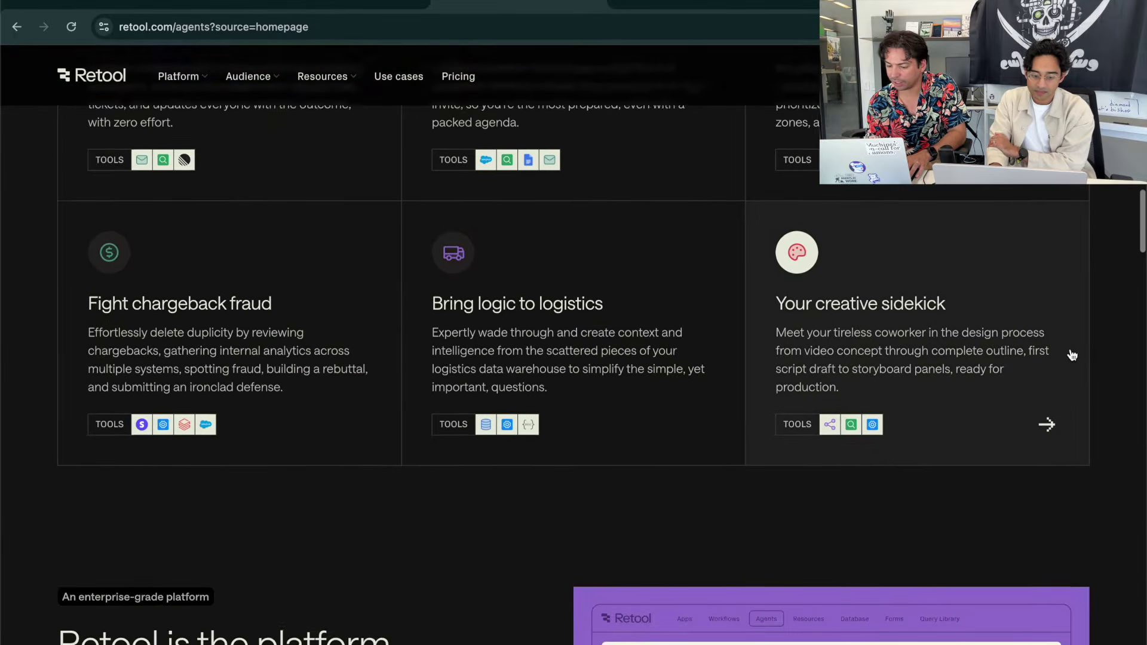
{"action": "scroll", "coordinate": [1073, 355], "scroll_direction": "down", "scroll_amount": 5}
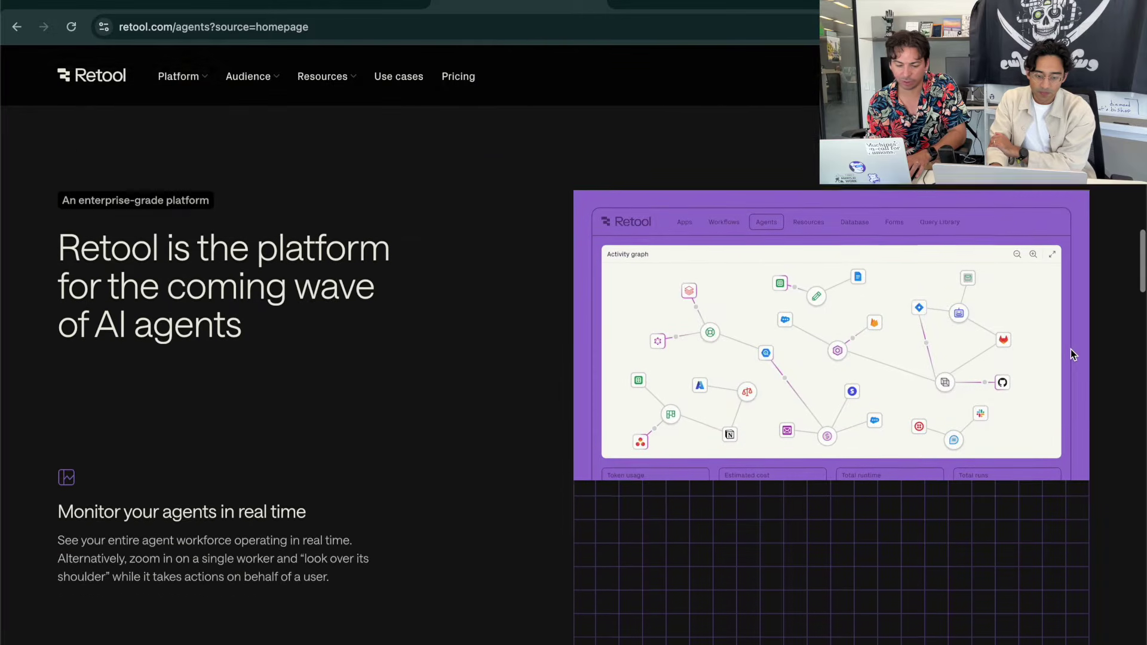
{"action": "scroll", "coordinate": [1072, 353], "scroll_direction": "down", "scroll_amount": 7}
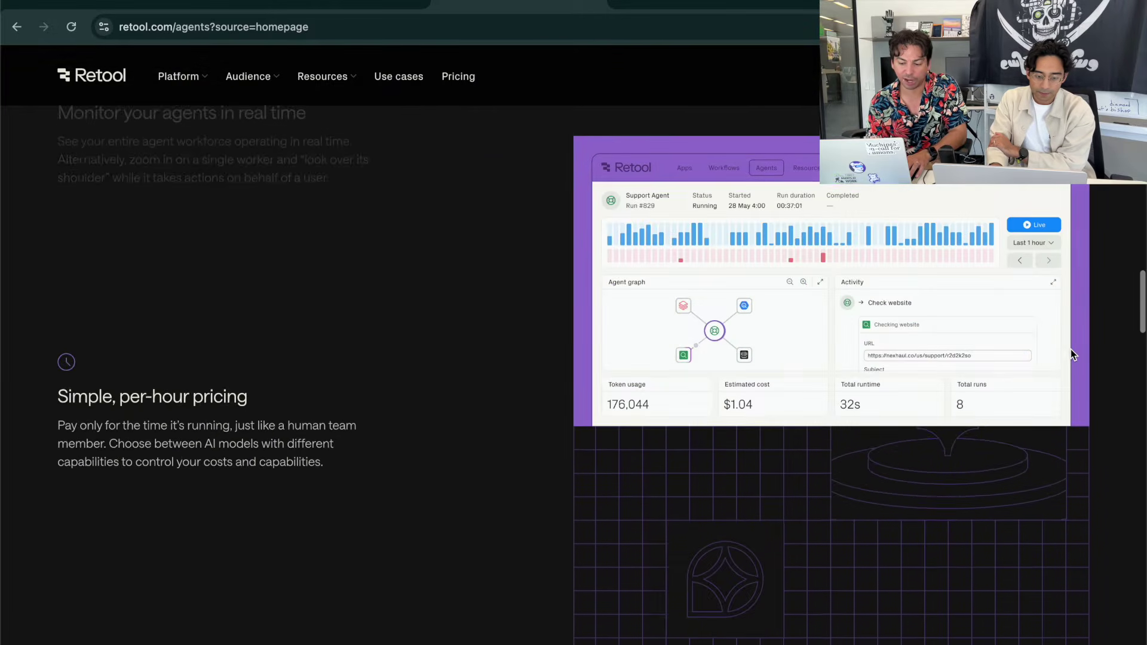
{"action": "scroll", "coordinate": [1073, 355], "scroll_direction": "down", "scroll_amount": 6}
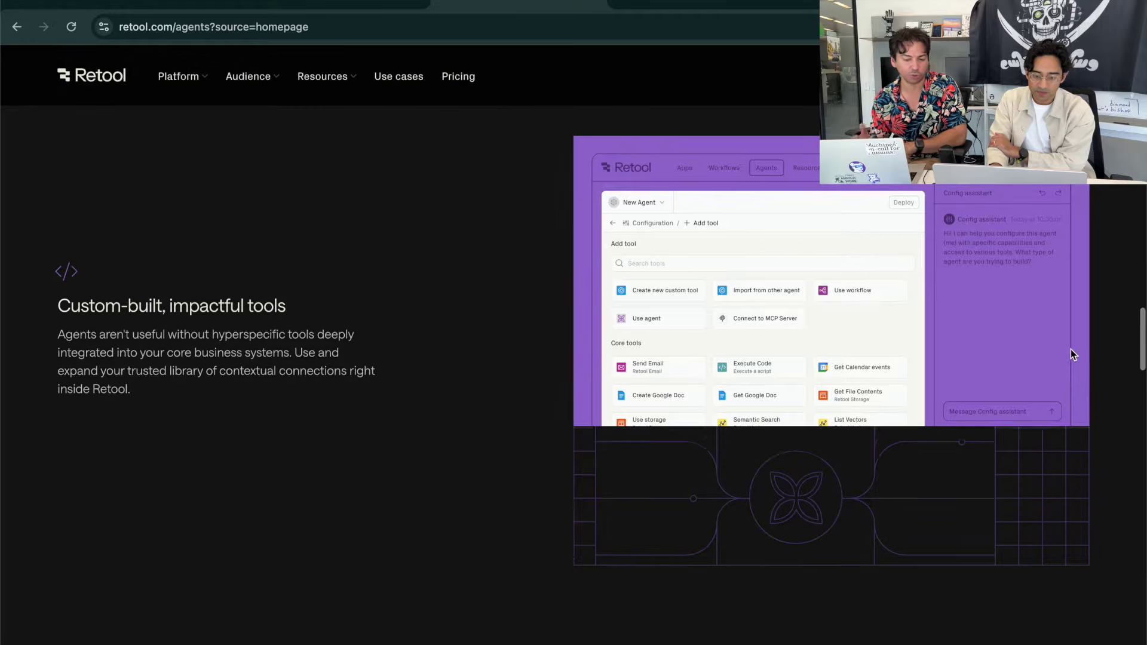
{"action": "scroll", "coordinate": [1072, 354], "scroll_direction": "down", "scroll_amount": 5}
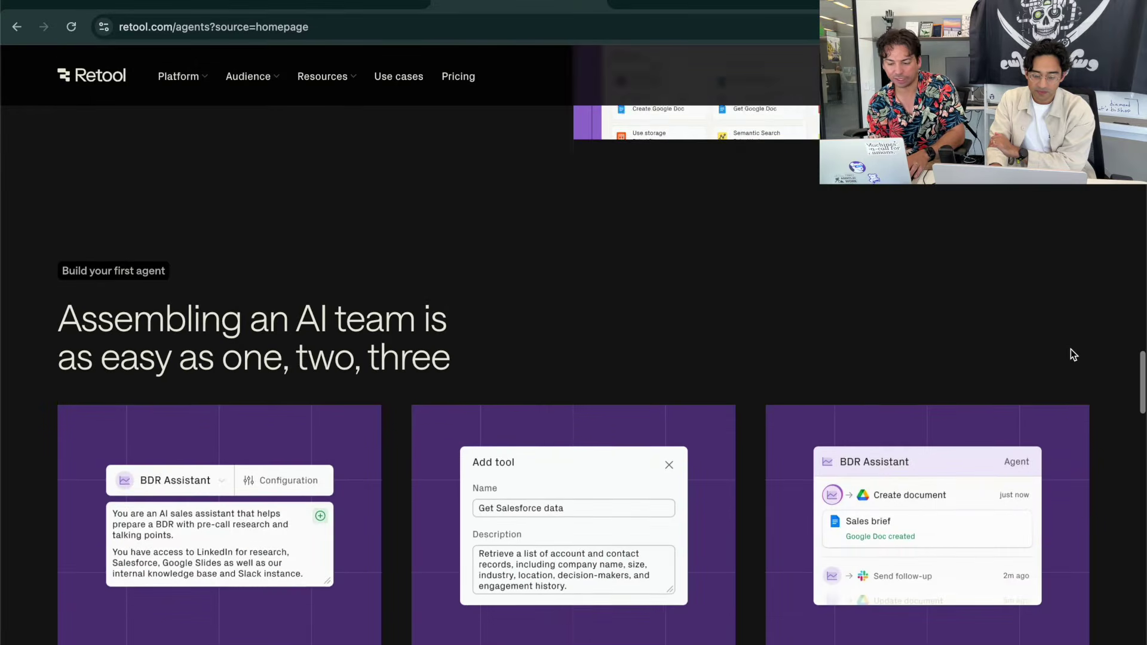
{"action": "scroll", "coordinate": [1070, 349], "scroll_direction": "down", "scroll_amount": 4}
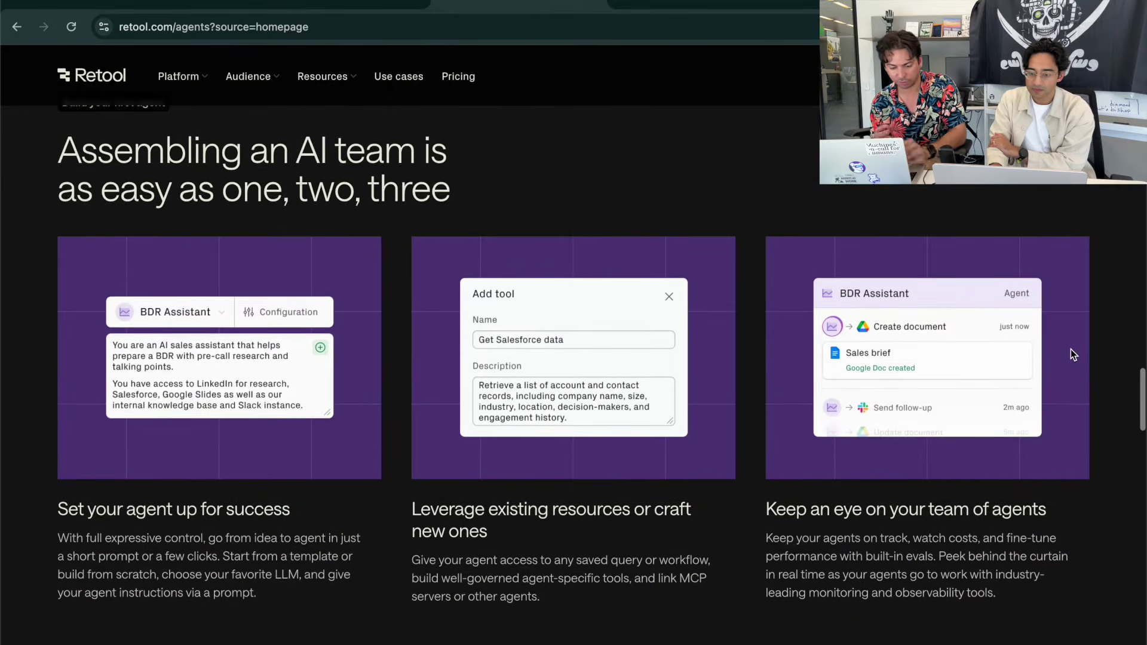
{"action": "scroll", "coordinate": [1071, 350], "scroll_direction": "down", "scroll_amount": 4}
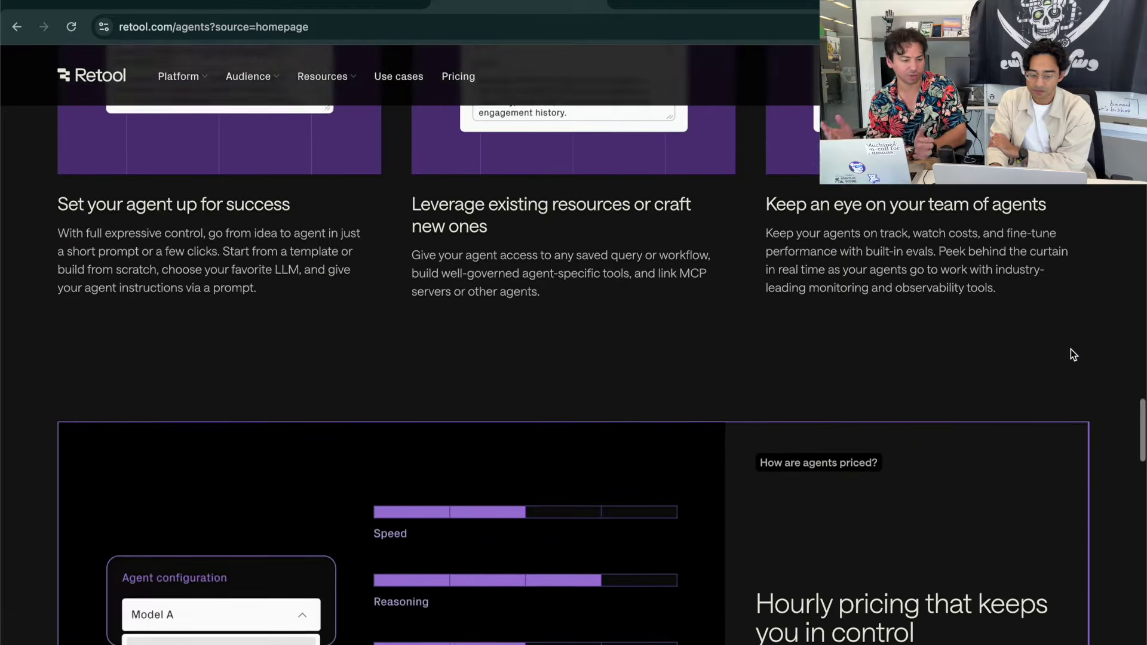
Examine the hourly agent pricing, AI capabilities, customer testimonial and closing sign-up section of the page.
{"action": "scroll", "coordinate": [1074, 354], "scroll_direction": "down", "scroll_amount": 2}
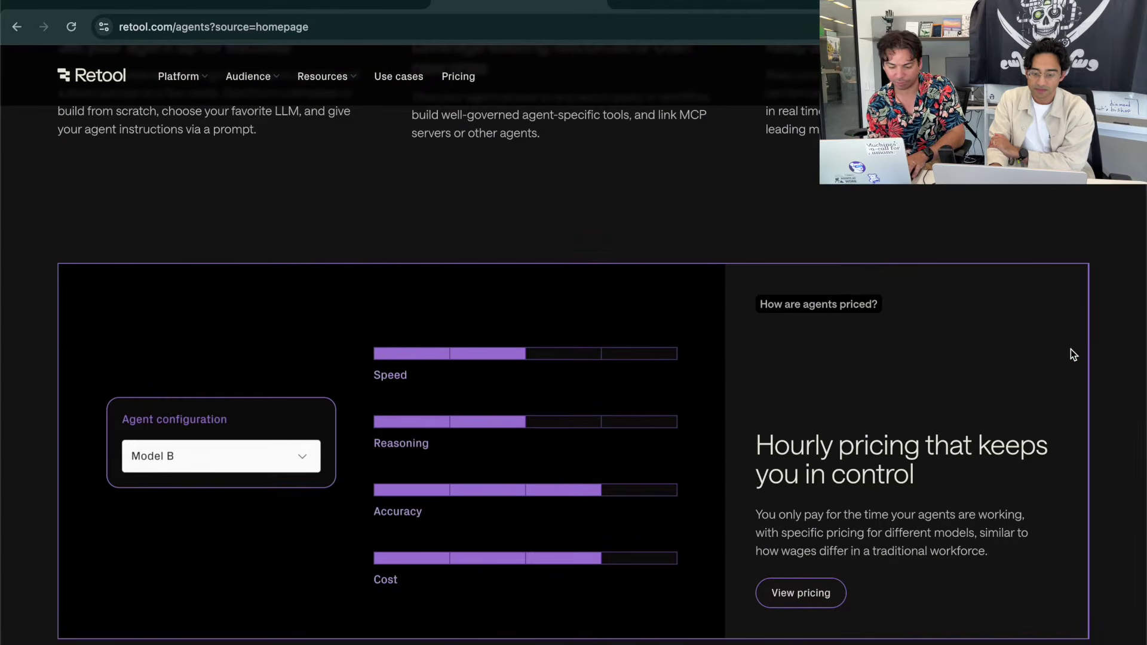
{"action": "scroll", "coordinate": [1071, 349], "scroll_direction": "down", "scroll_amount": 6}
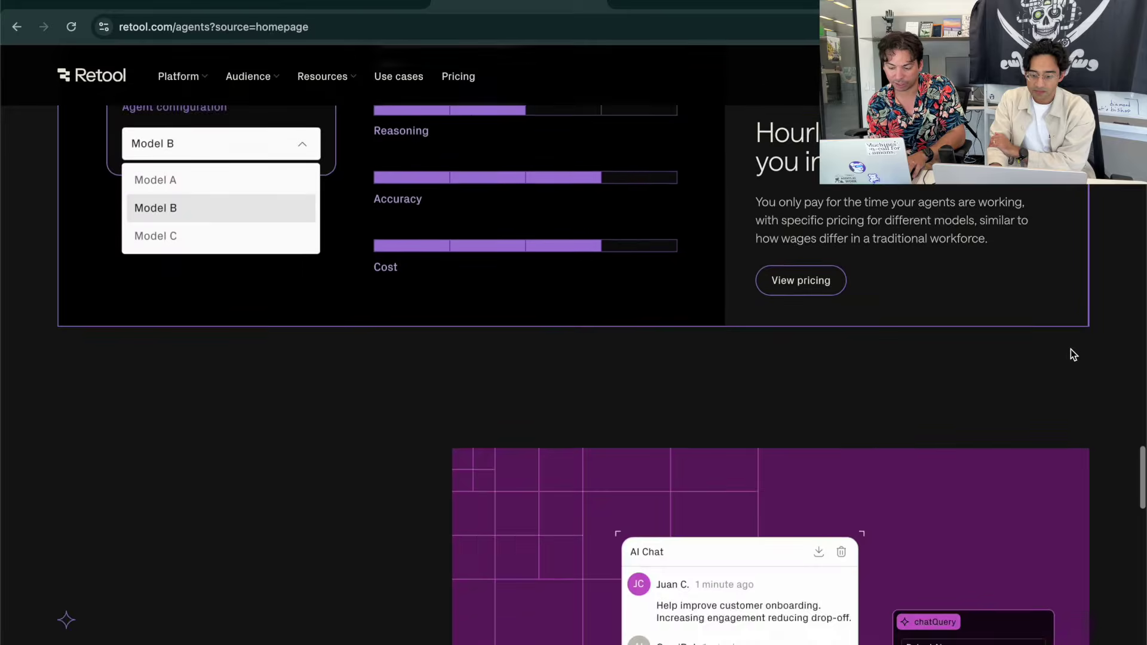
{"action": "scroll", "coordinate": [1071, 349], "scroll_direction": "down", "scroll_amount": 8}
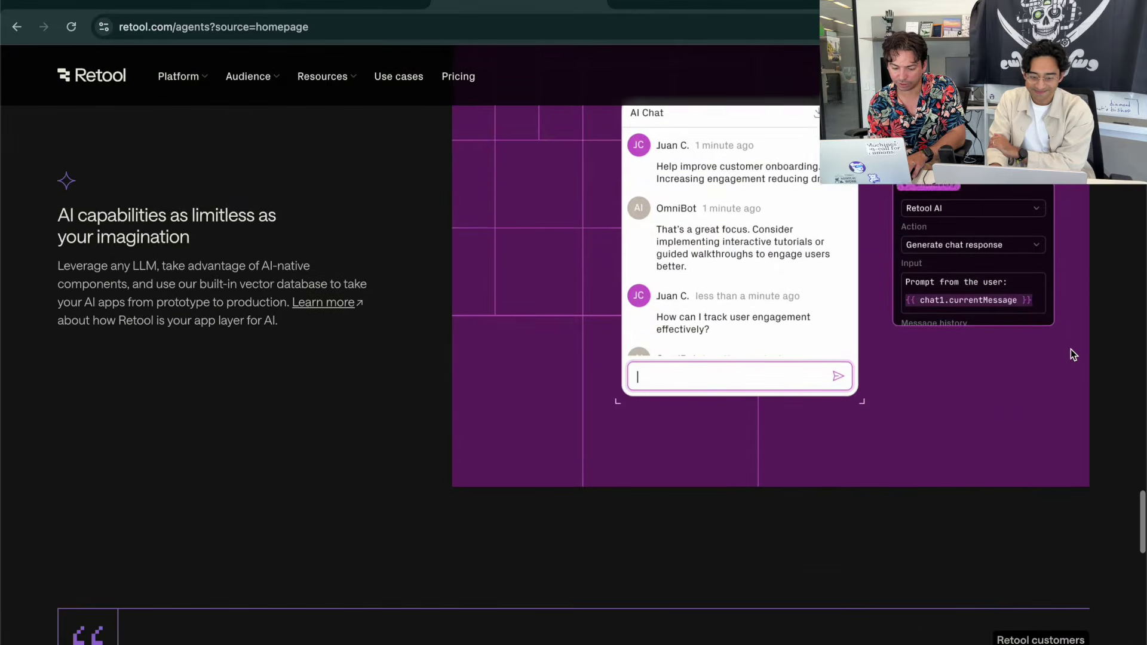
{"action": "scroll", "coordinate": [1071, 349], "scroll_direction": "down", "scroll_amount": 2}
{"action": "scroll", "coordinate": [1071, 349], "scroll_direction": "down", "scroll_amount": 6}
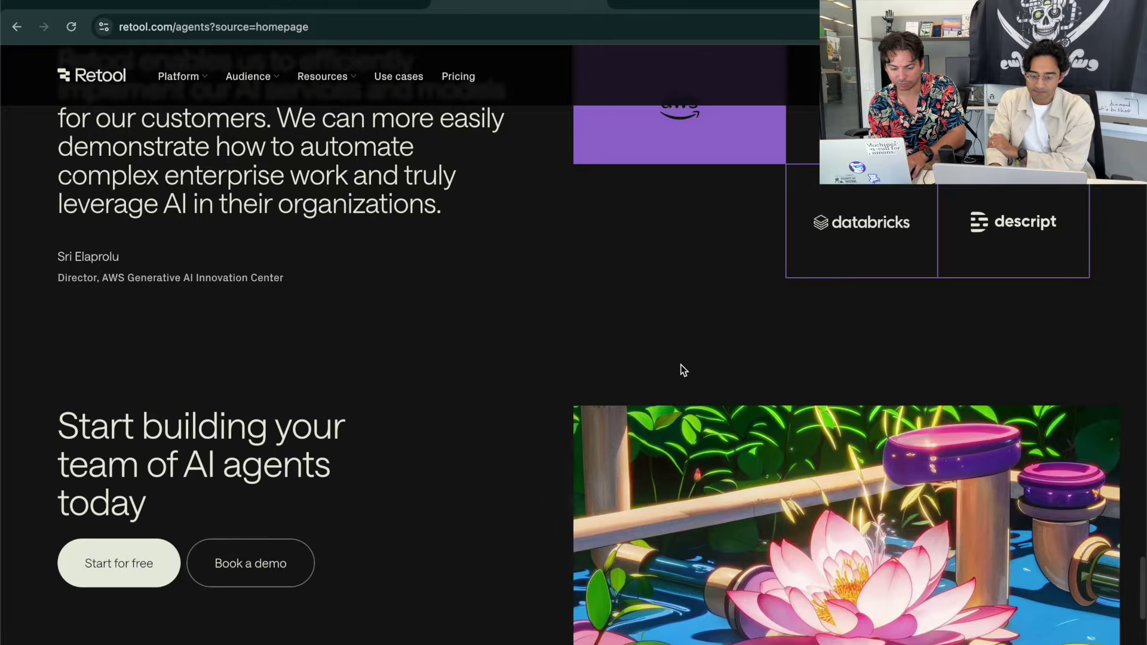
{"action": "scroll", "coordinate": [682, 369], "scroll_direction": "down", "scroll_amount": 1}
{"action": "scroll", "coordinate": [446, 313], "scroll_direction": "down", "scroll_amount": 1}
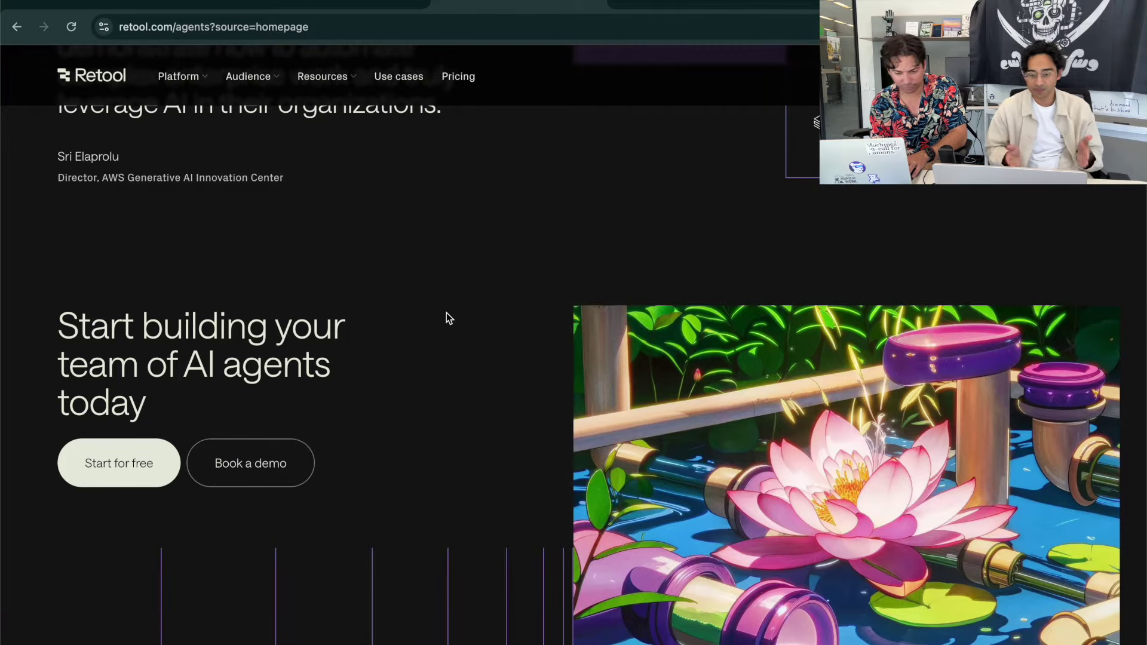
{"action": "scroll", "coordinate": [448, 317], "scroll_direction": "up", "scroll_amount": 4}
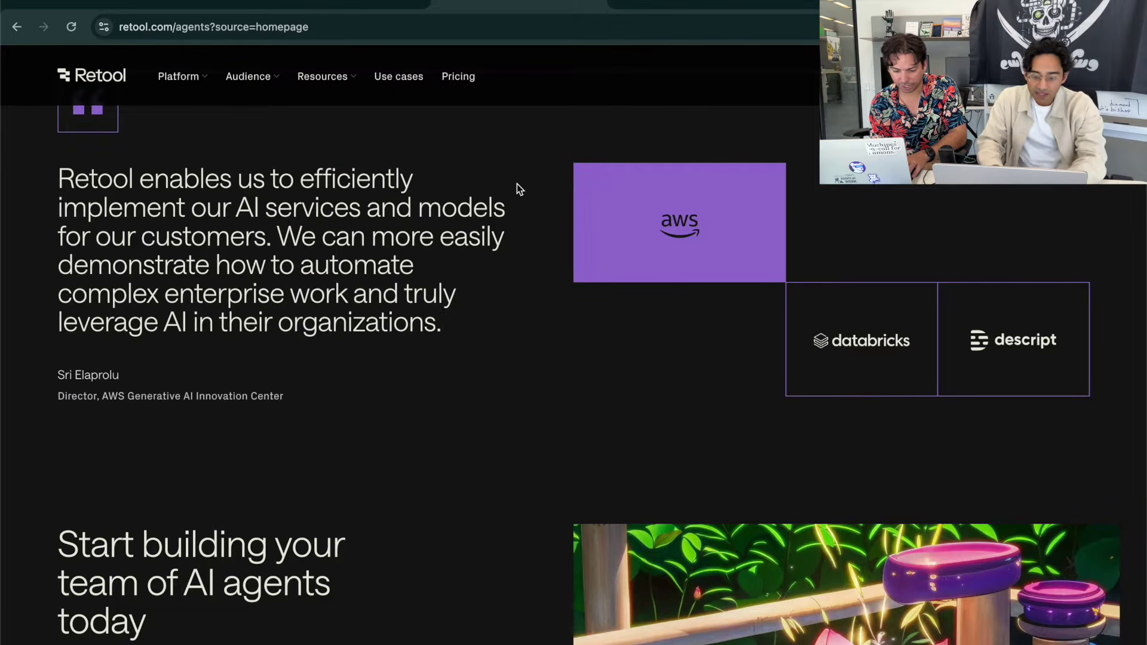
{"action": "scroll", "coordinate": [518, 184], "scroll_direction": "down", "scroll_amount": 10}
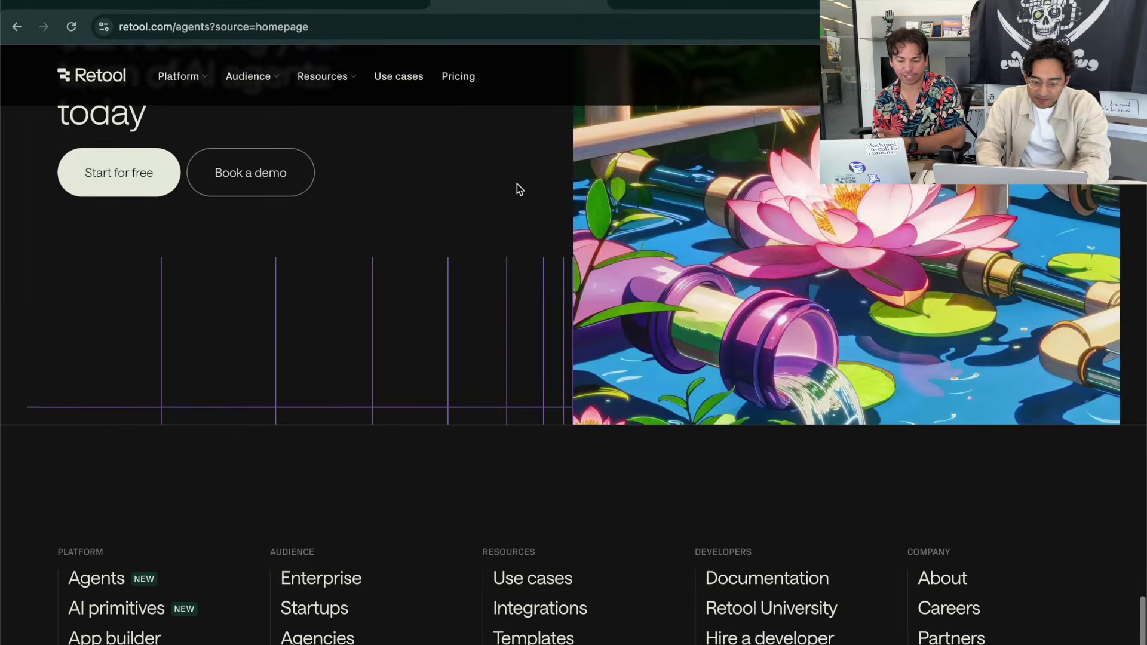
{"action": "scroll", "coordinate": [518, 184], "scroll_direction": "up", "scroll_amount": 3}
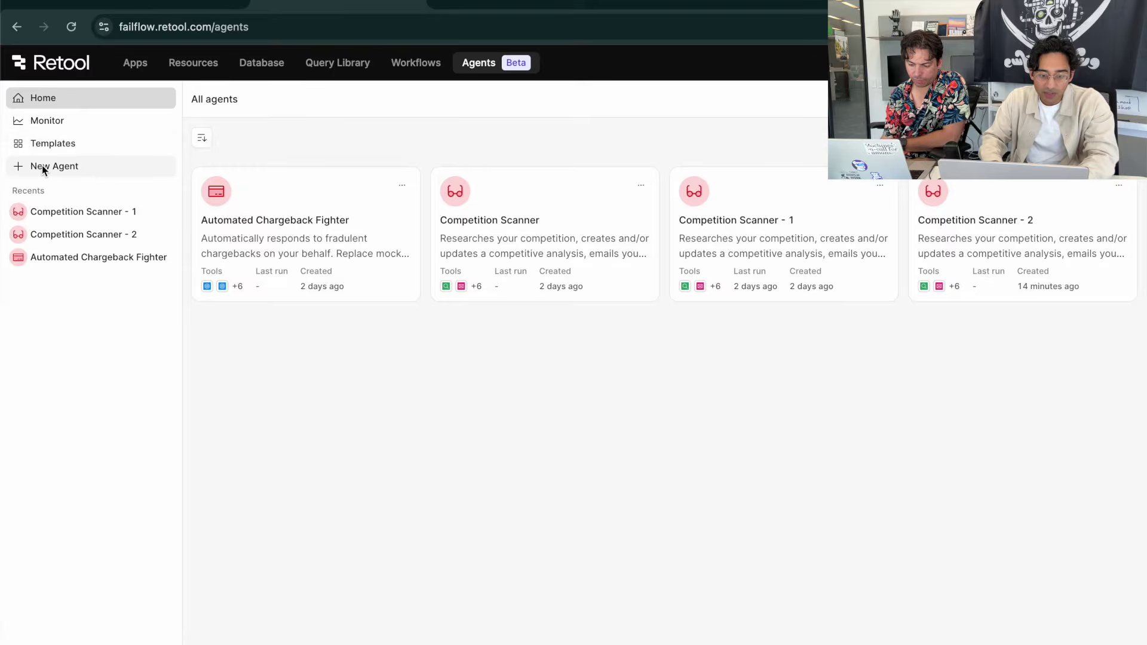
Create a new agent from the Competition Scanner template.
{"action": "left_click", "coordinate": [43, 169]}
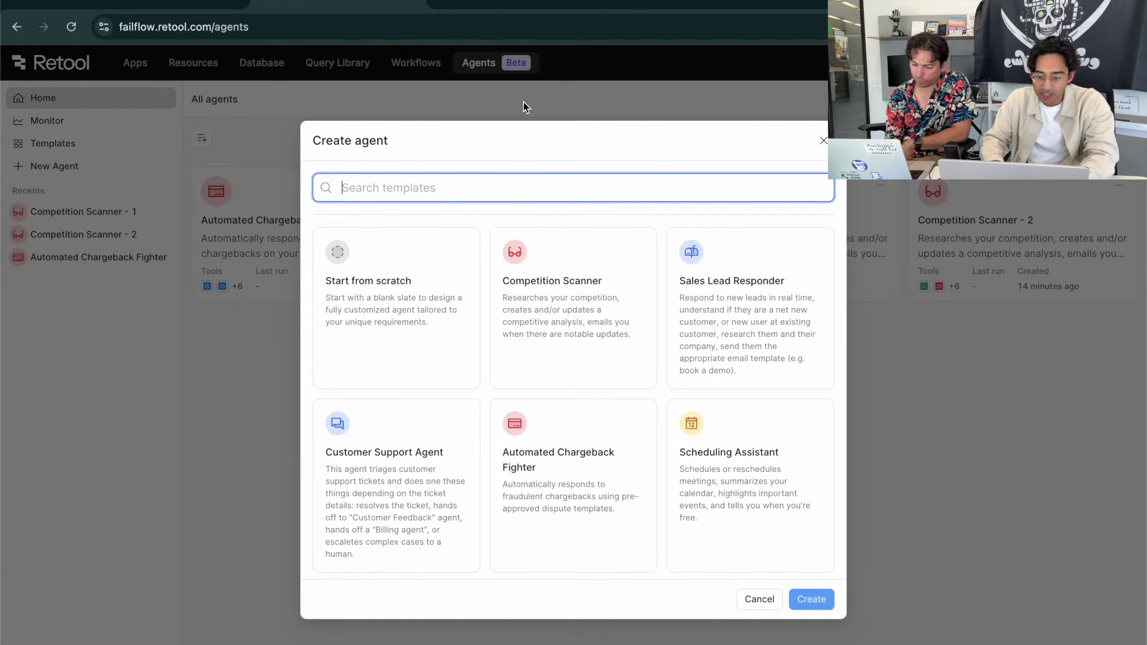
{"action": "left_click", "coordinate": [598, 299]}
{"action": "left_click", "coordinate": [817, 601]}
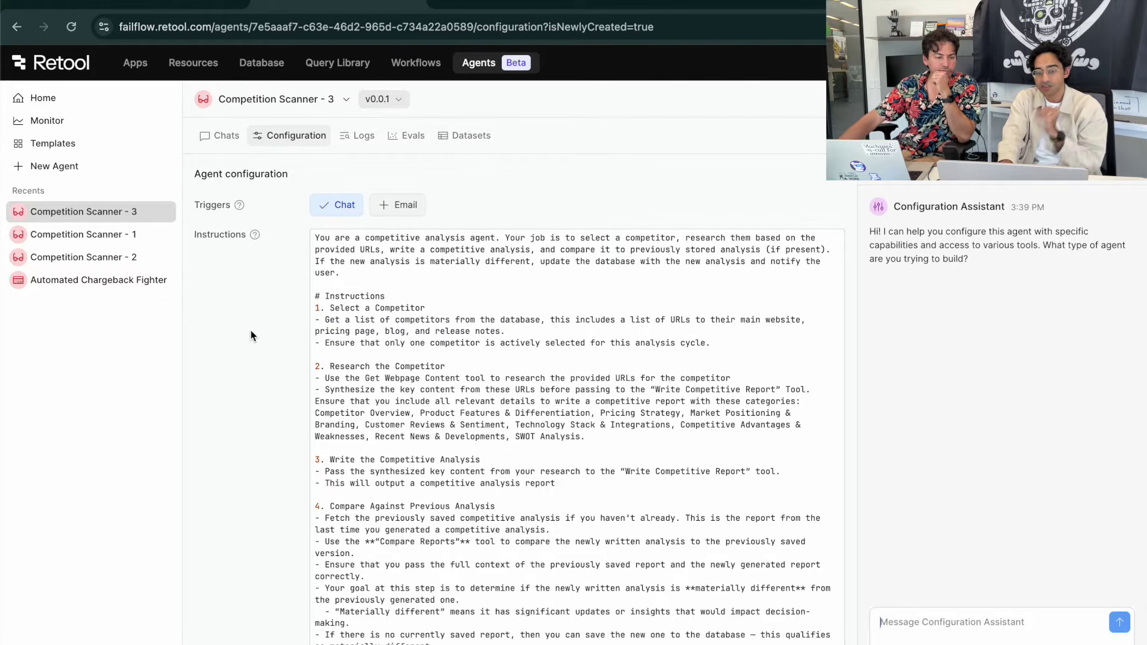
Switch the agent's Email trigger on and back off, and read through its competitive analysis instructions.
{"action": "left_click", "coordinate": [413, 210]}
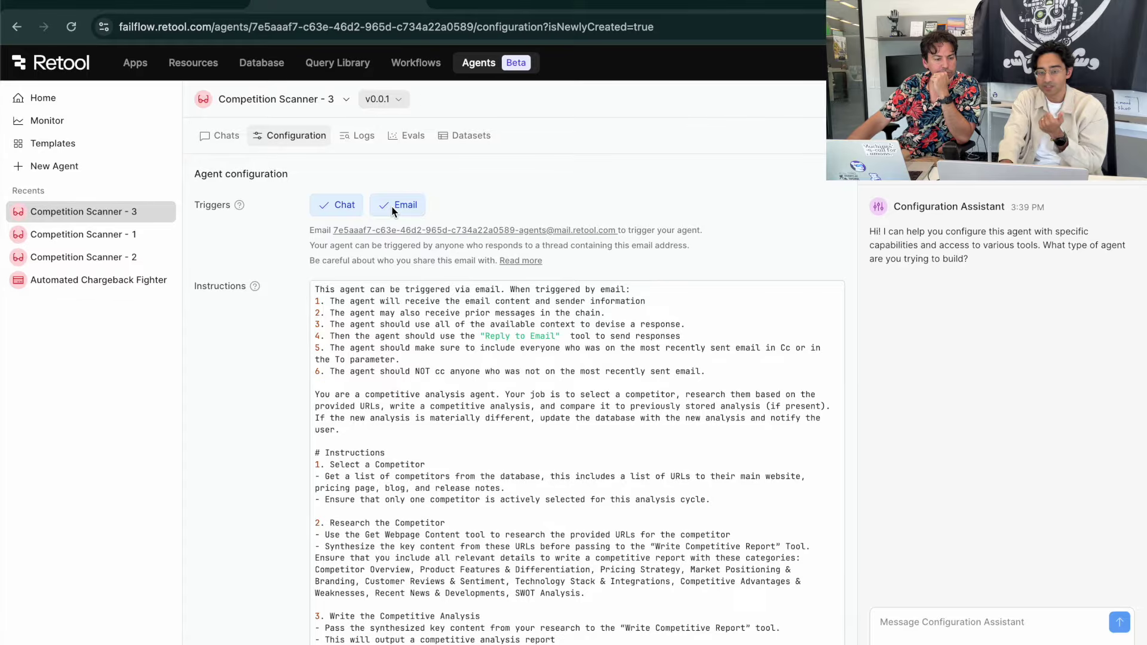
{"action": "left_click", "coordinate": [393, 211]}
{"action": "scroll", "coordinate": [239, 314], "scroll_direction": "down", "scroll_amount": 3}
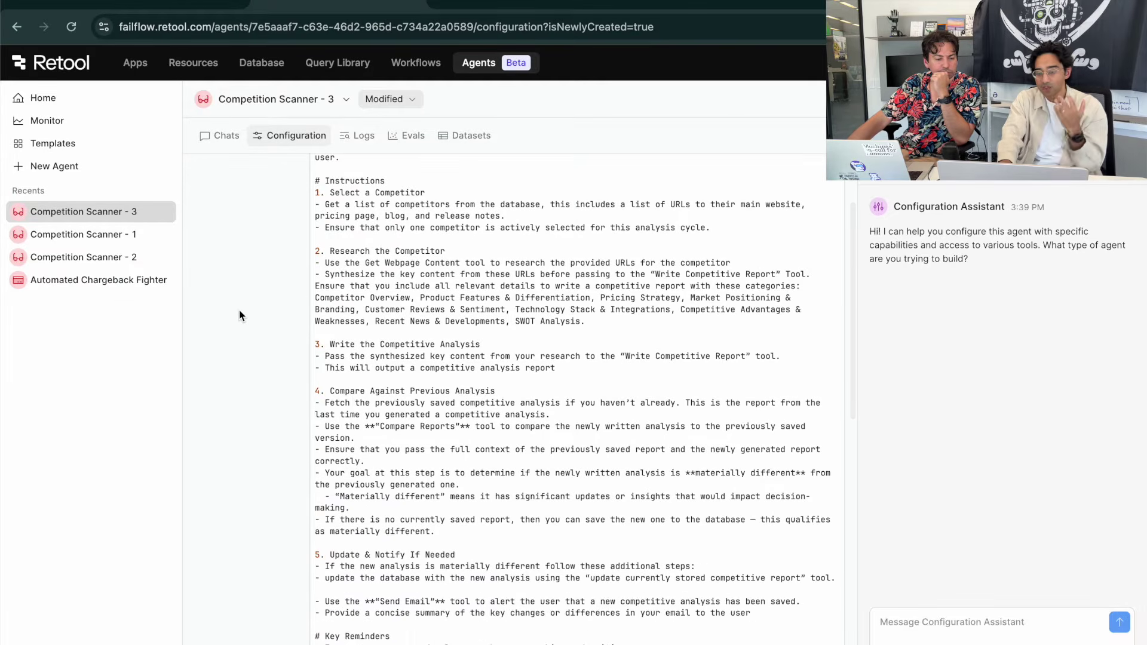
{"action": "scroll", "coordinate": [239, 316], "scroll_direction": "up", "scroll_amount": 2}
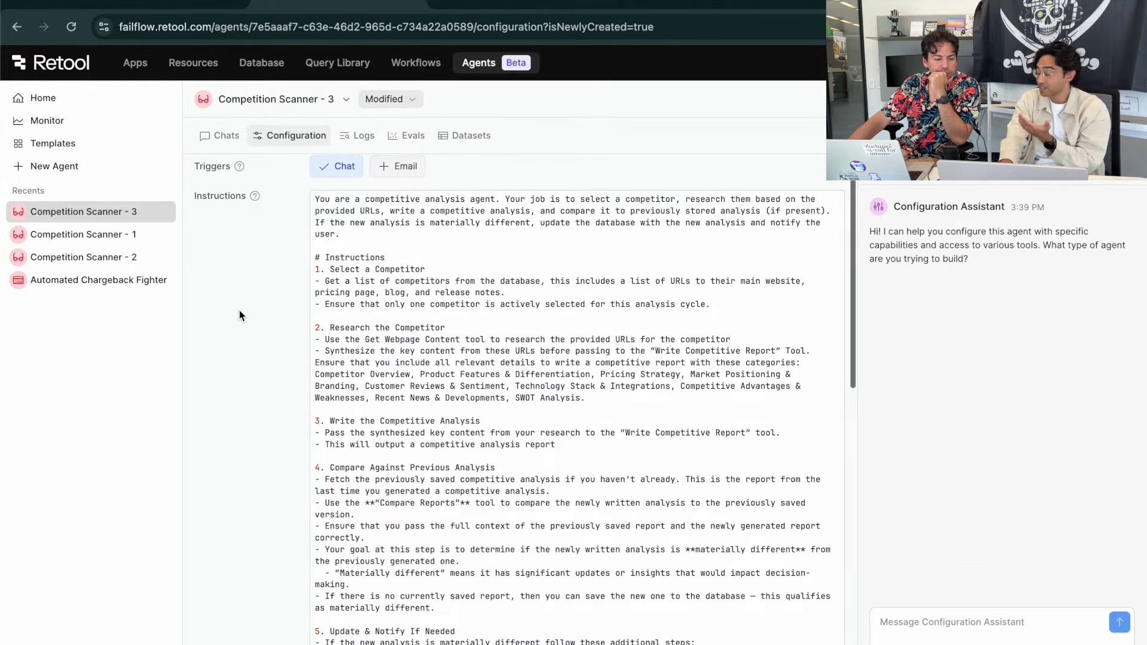
{"action": "scroll", "coordinate": [239, 315], "scroll_direction": "down", "scroll_amount": 5}
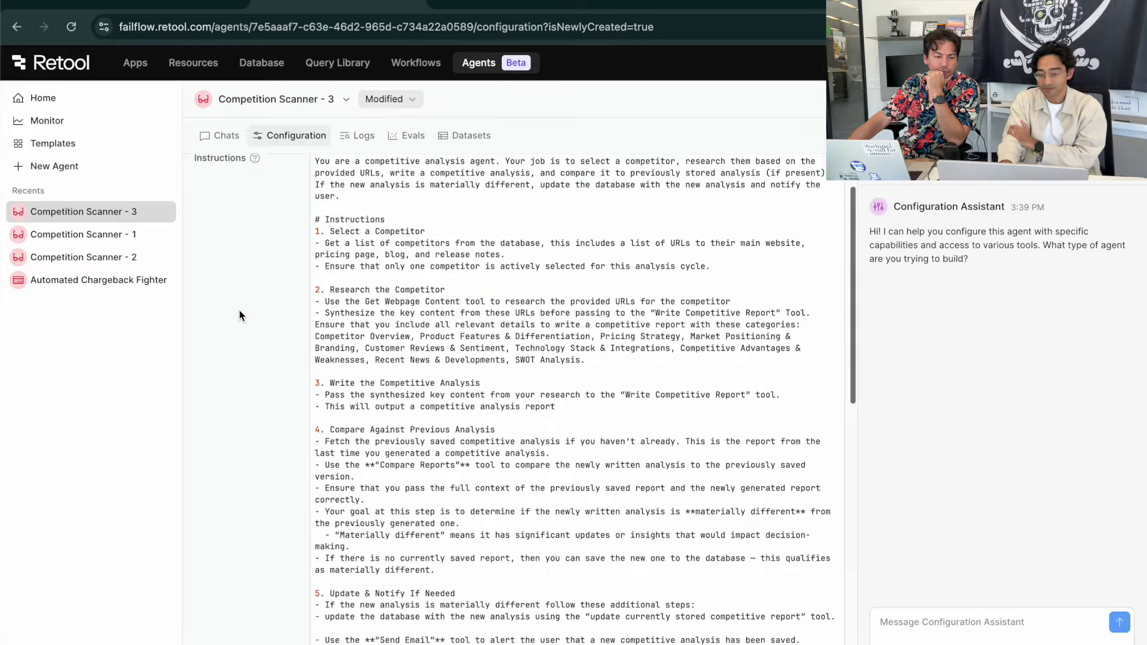
{"action": "scroll", "coordinate": [239, 315], "scroll_direction": "down", "scroll_amount": 5}
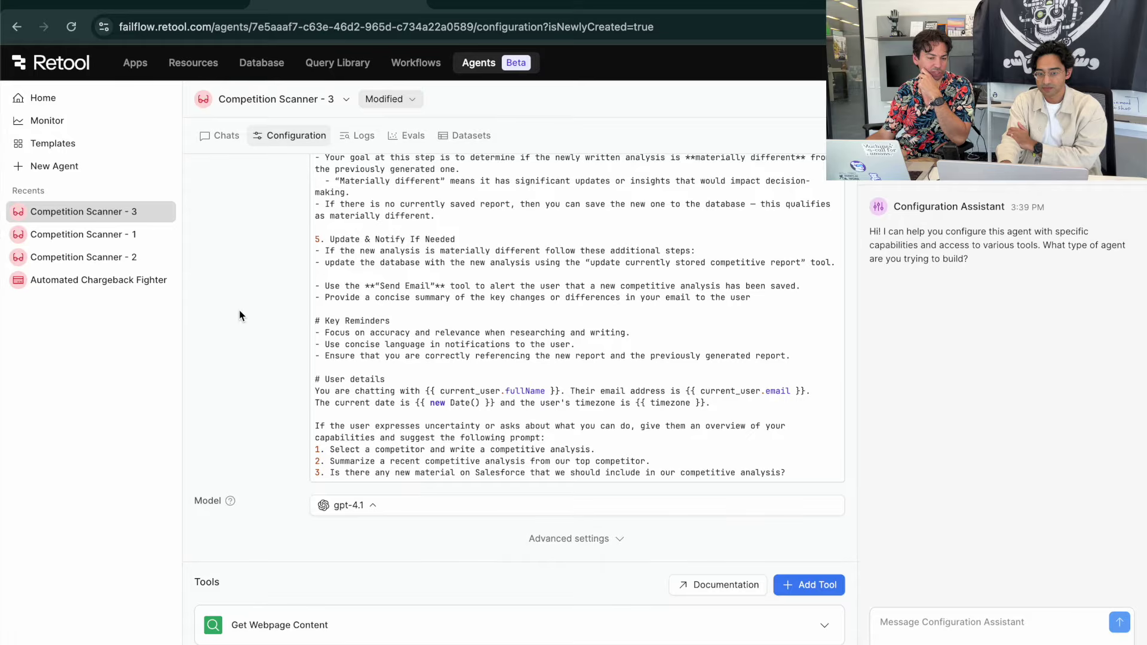
{"action": "scroll", "coordinate": [239, 316], "scroll_direction": "up", "scroll_amount": 10}
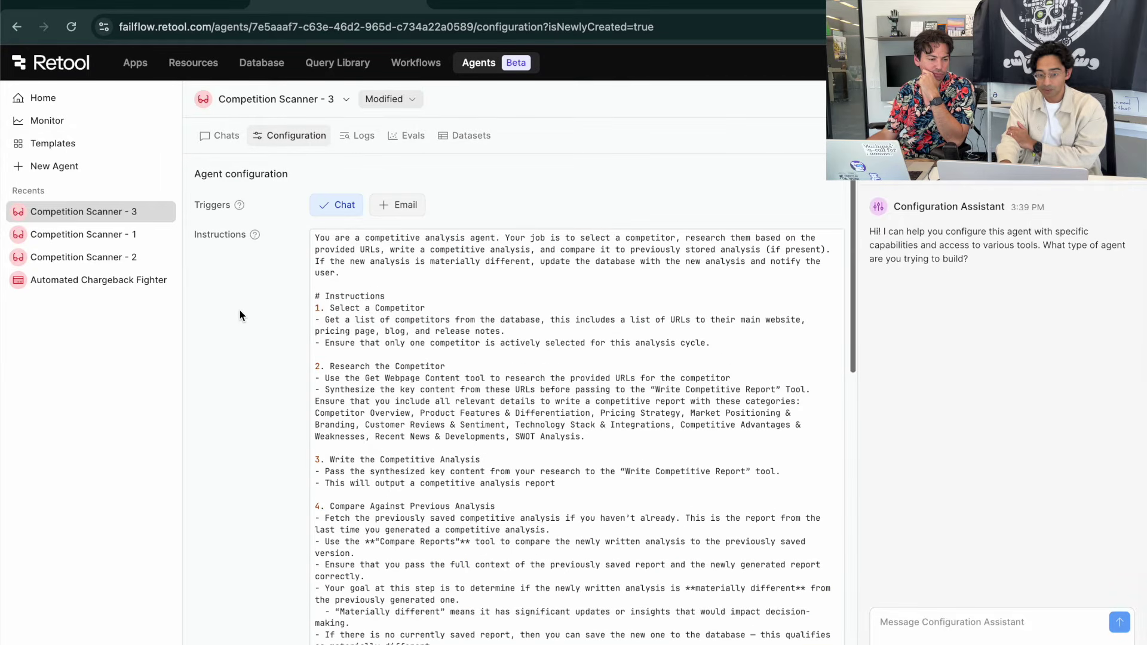
Examine the agent's selected model and the list of tools it can use.
{"action": "scroll", "coordinate": [239, 316], "scroll_direction": "down", "scroll_amount": 15}
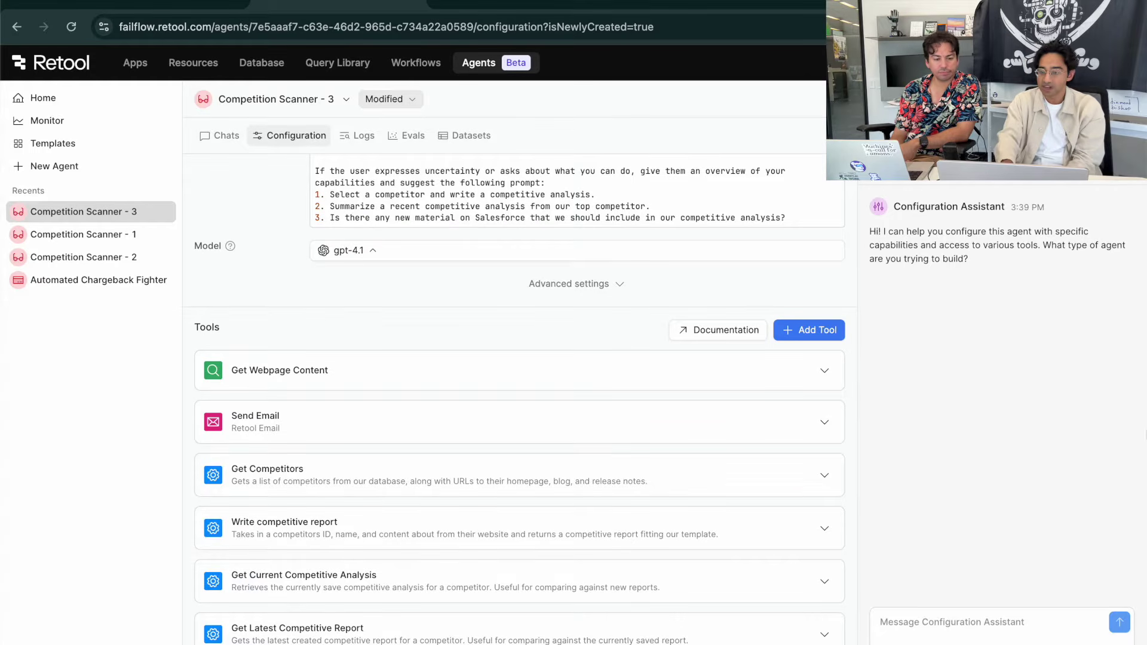
{"action": "scroll", "coordinate": [415, 353], "scroll_direction": "up", "scroll_amount": 3}
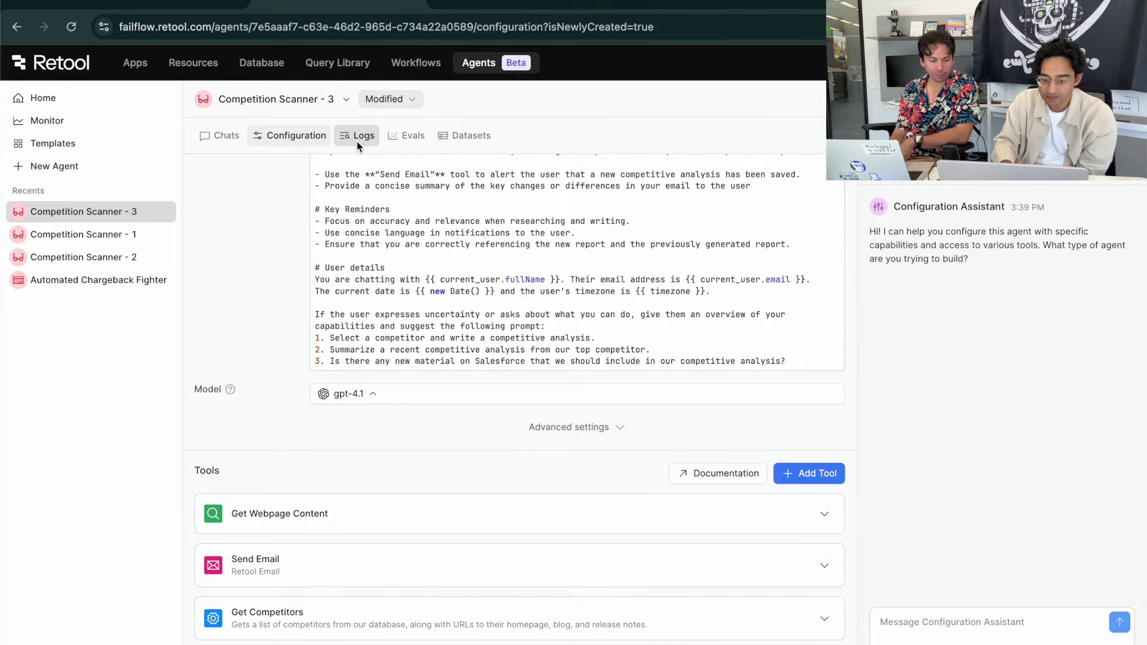
{"action": "scroll", "coordinate": [368, 241], "scroll_direction": "up", "scroll_amount": 2}
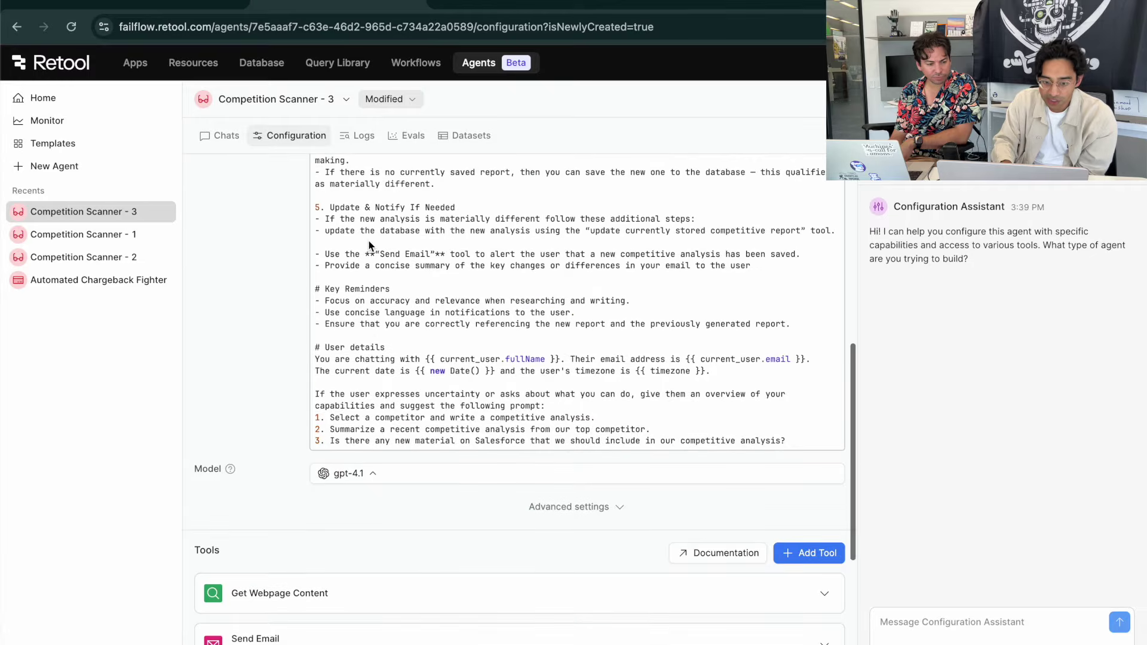
{"action": "scroll", "coordinate": [368, 242], "scroll_direction": "up", "scroll_amount": 2}
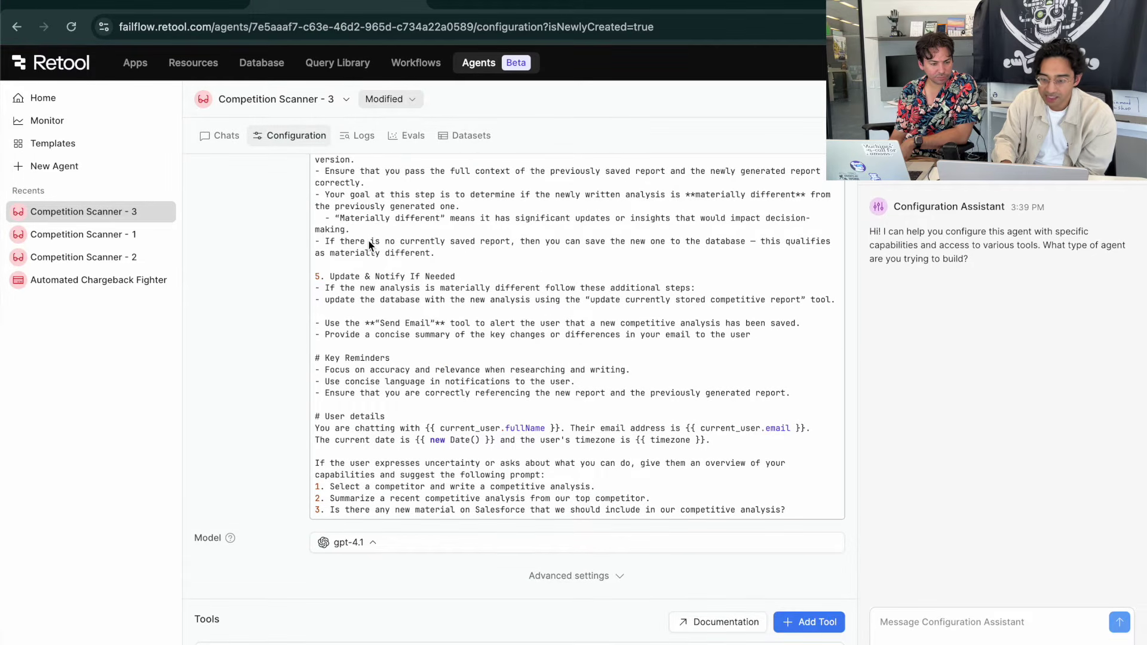
{"action": "scroll", "coordinate": [368, 242], "scroll_direction": "down", "scroll_amount": 5}
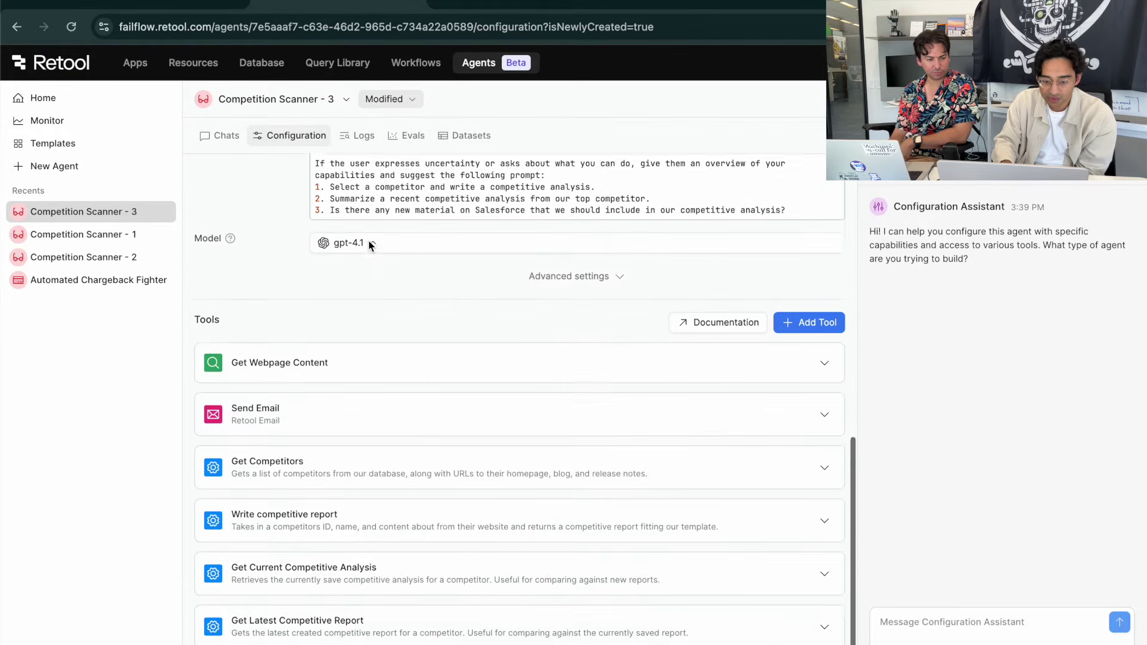
{"action": "scroll", "coordinate": [315, 361], "scroll_direction": "down", "scroll_amount": 1}
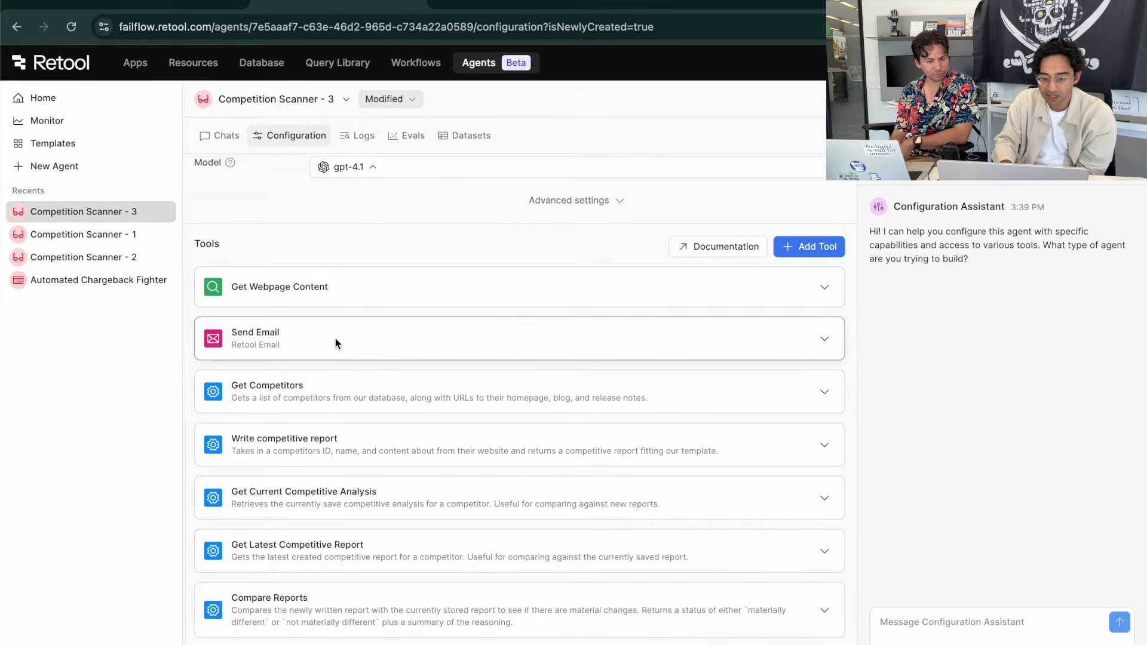
{"action": "scroll", "coordinate": [375, 421], "scroll_direction": "down", "scroll_amount": 1}
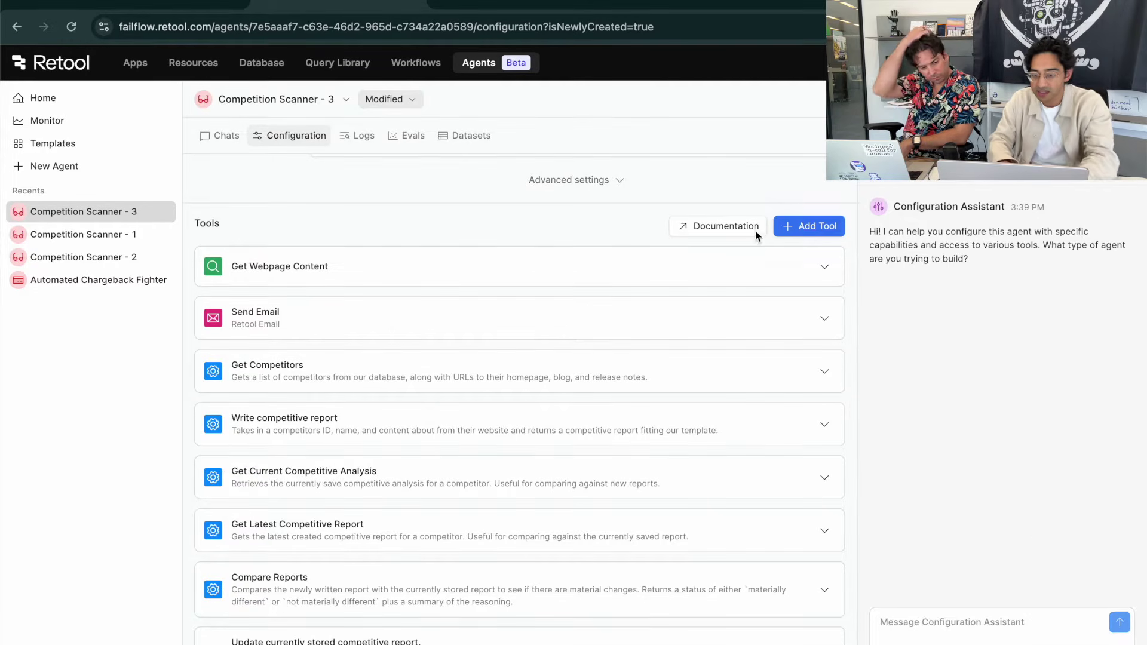
Send the Configuration Assistant the request "latest info on Salesforce".
{"action": "left_click", "coordinate": [883, 635]}
{"action": "type", "text": "latest info"}
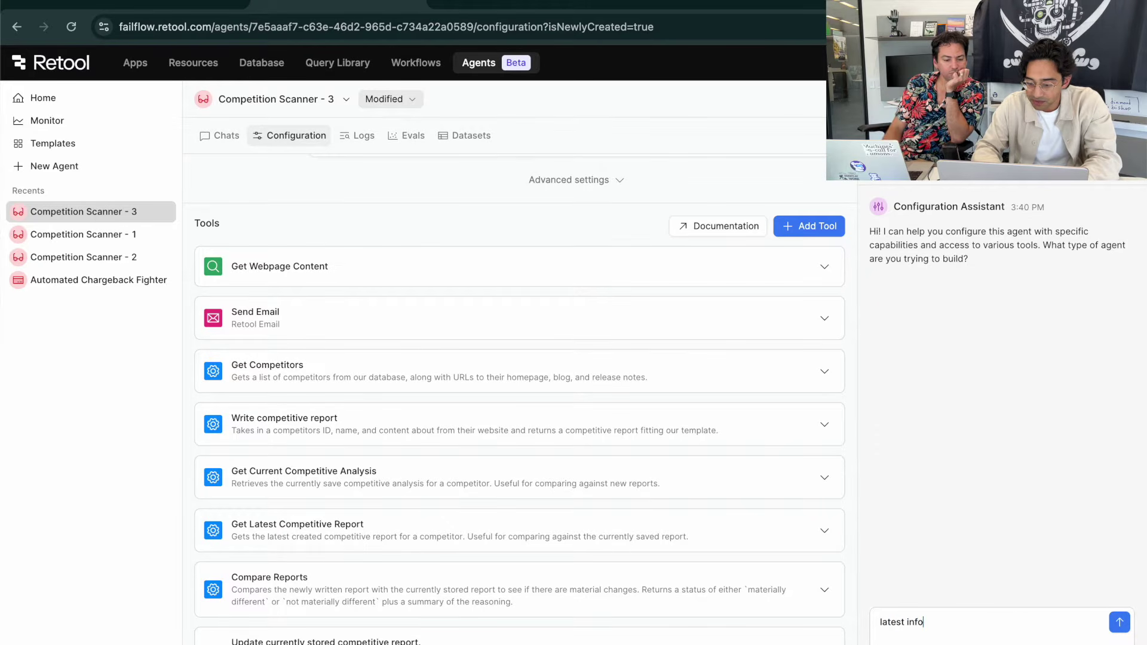
{"action": "type", "text": " on Salesforce"}
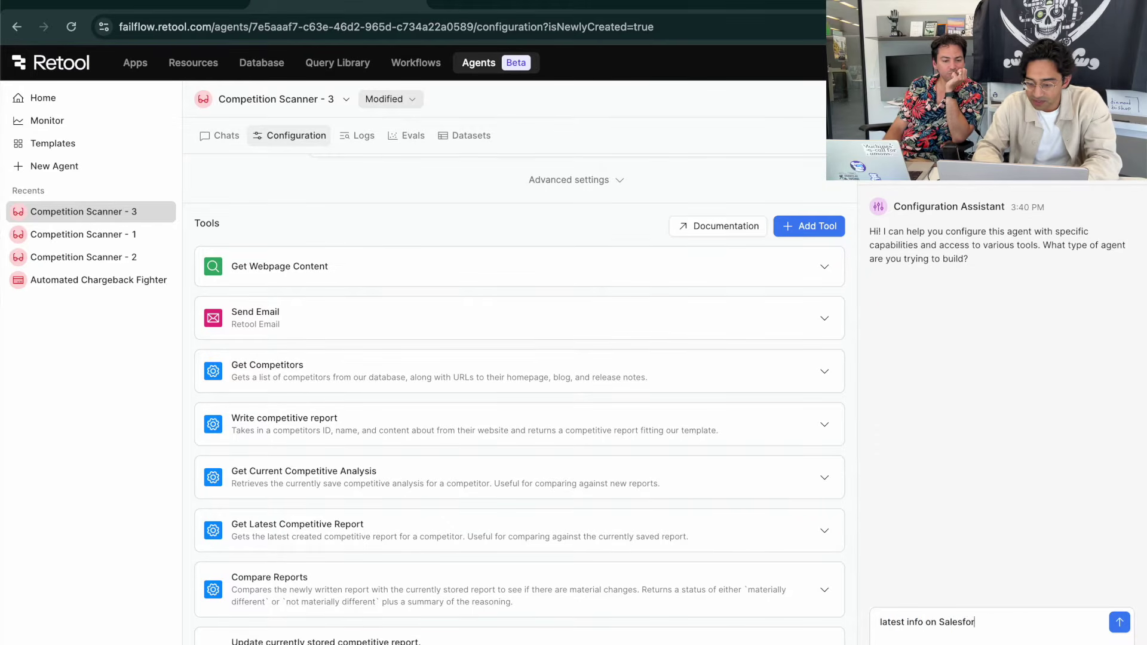
{"action": "left_click", "coordinate": [1119, 621]}
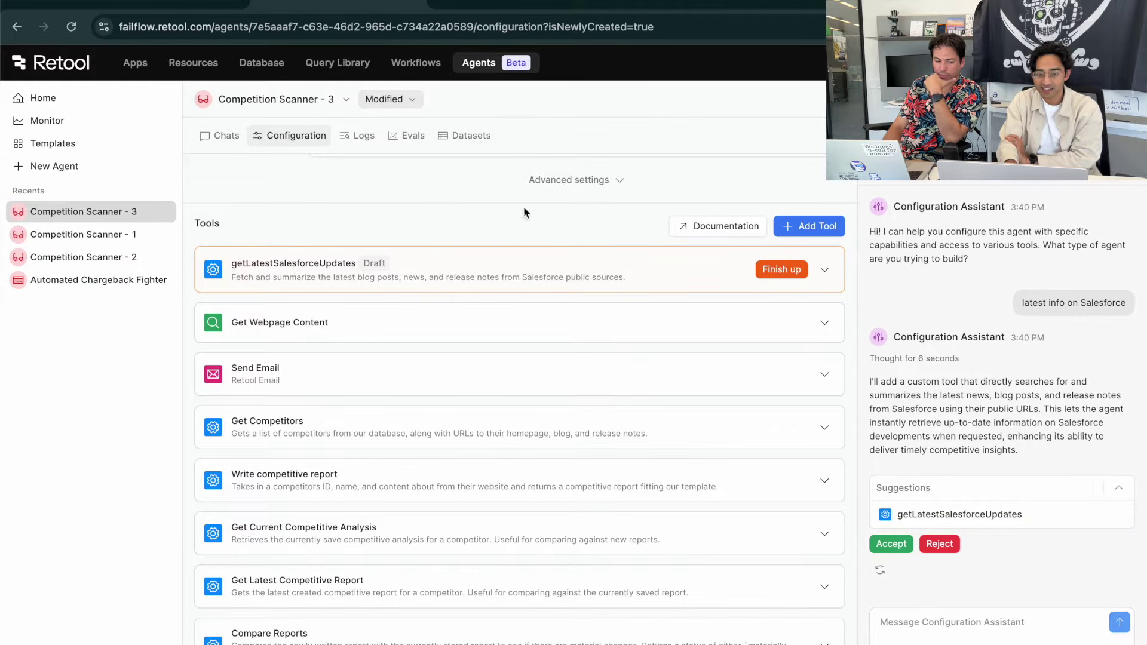
Send the agent the chat message "latest info on salesforce" and follow its reasoning and website activity closely.
{"action": "left_click", "coordinate": [206, 137]}
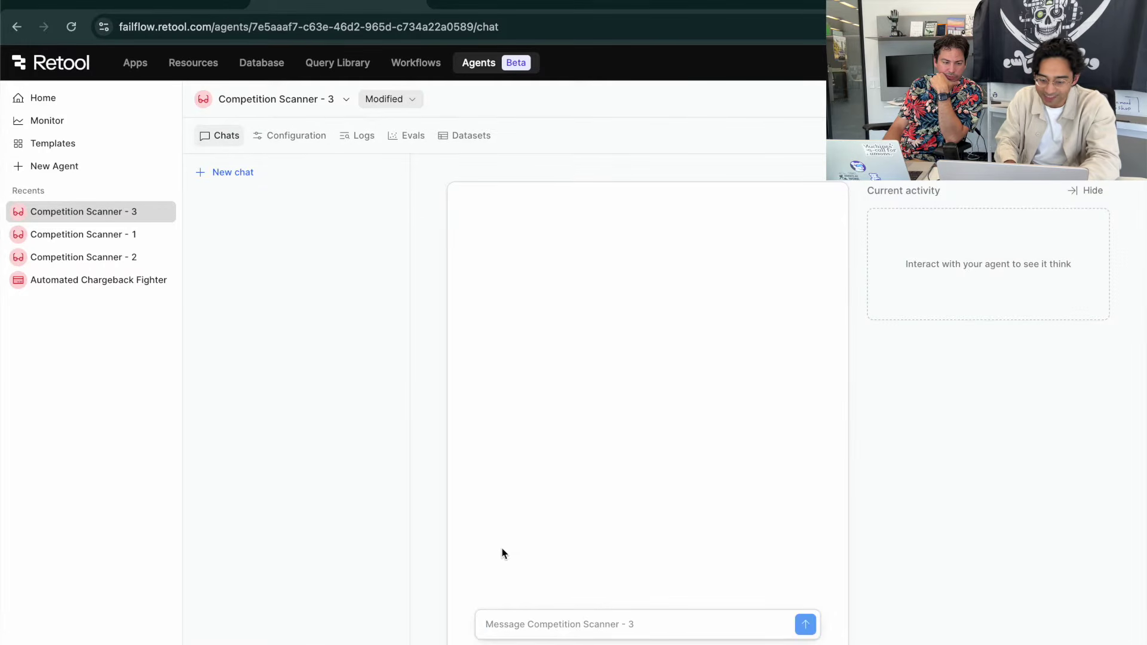
{"action": "type", "text": "latest info on salesforce"}
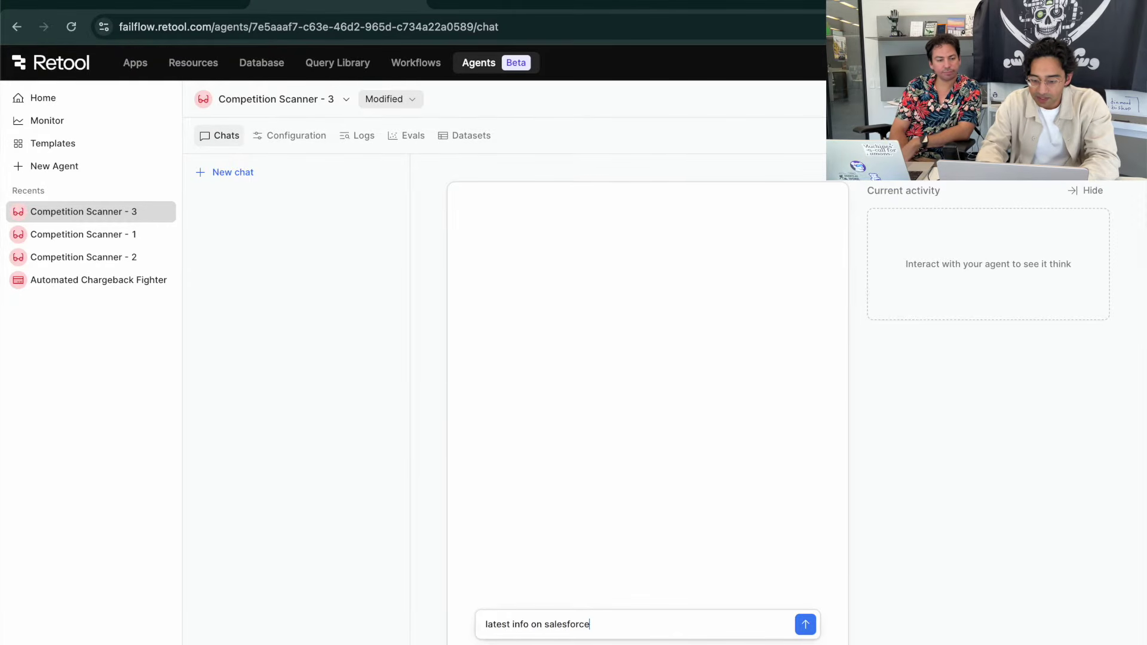
{"action": "key", "text": "Return"}
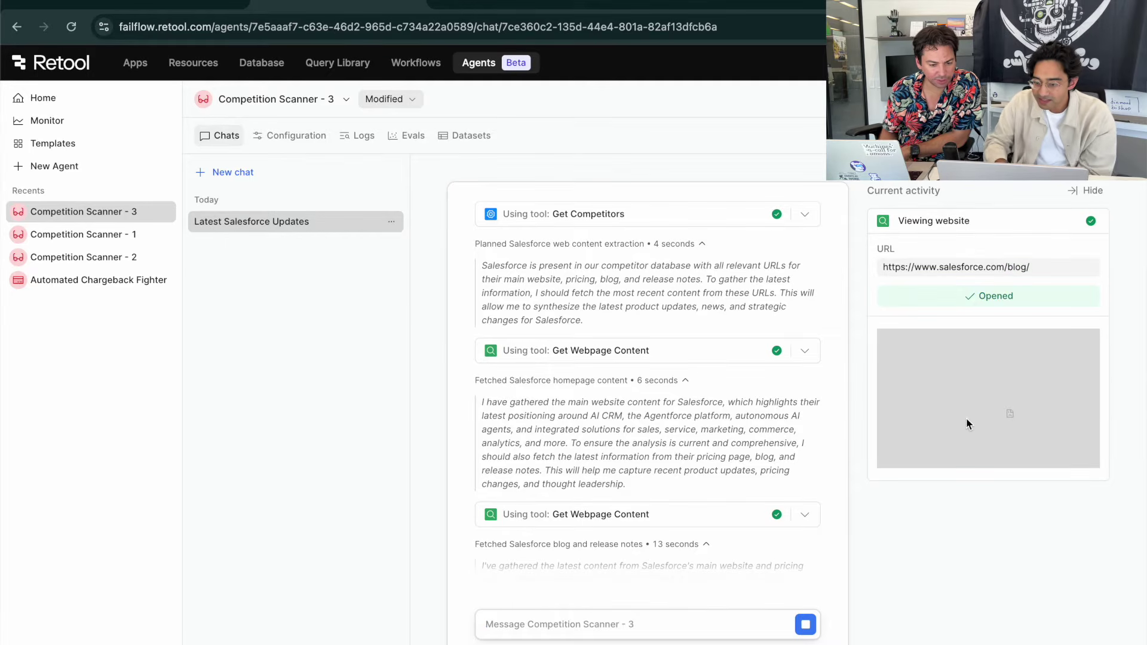
{"action": "scroll", "coordinate": [1036, 433], "scroll_direction": "up", "scroll_amount": 5}
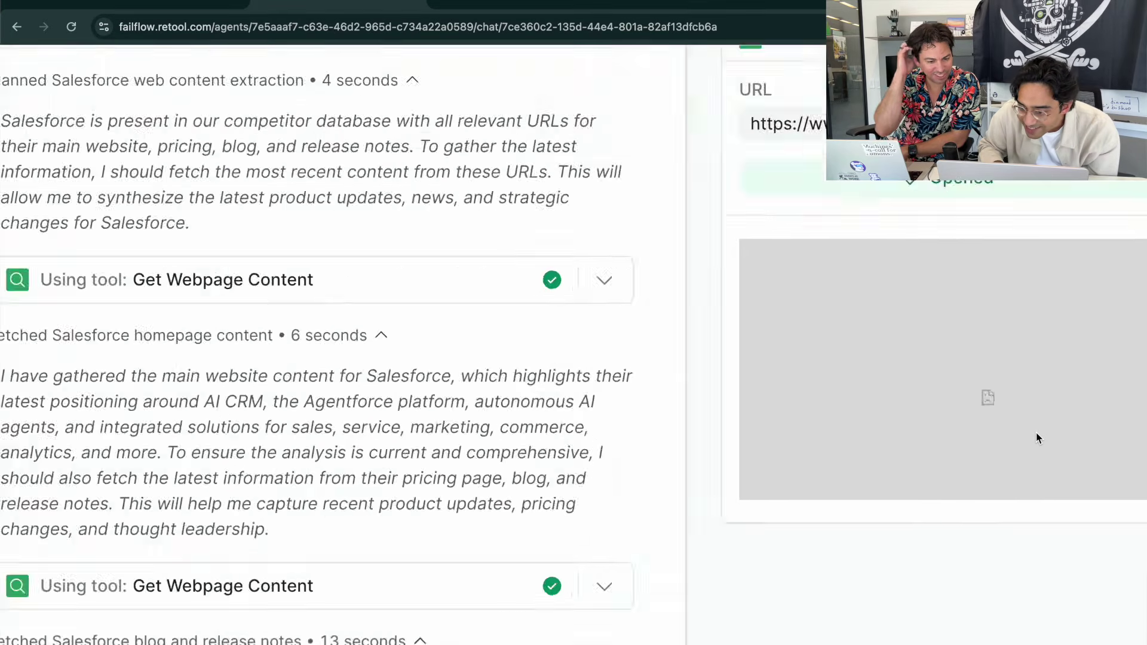
{"action": "scroll", "coordinate": [1036, 432], "scroll_direction": "down", "scroll_amount": 5}
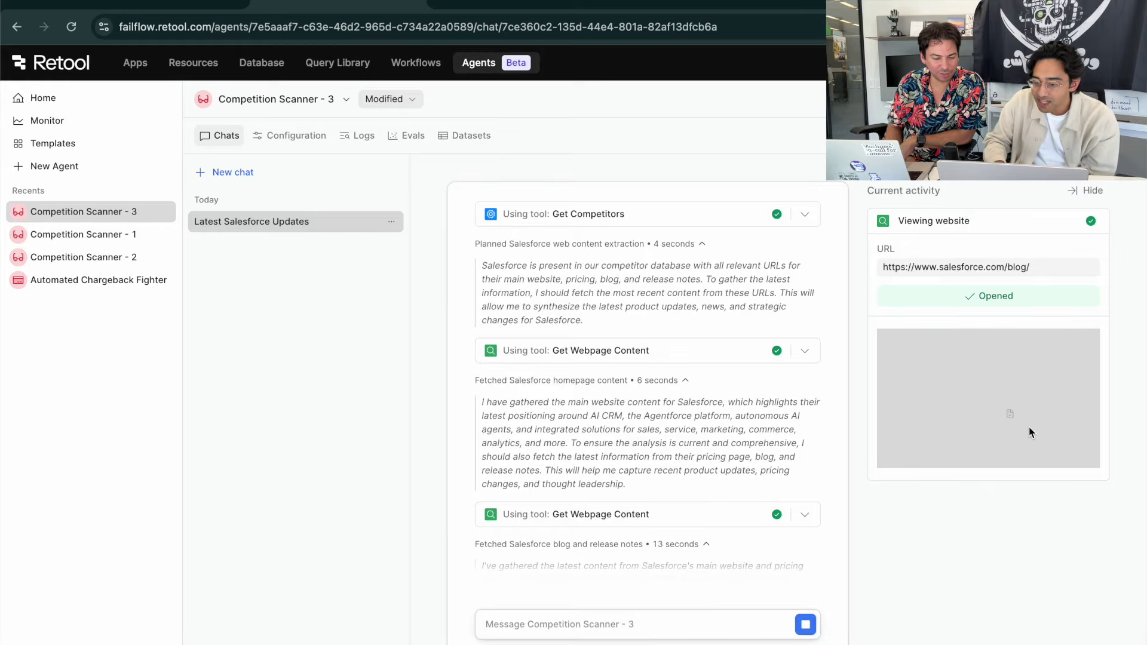
{"action": "scroll", "coordinate": [1029, 429], "scroll_direction": "up", "scroll_amount": 5}
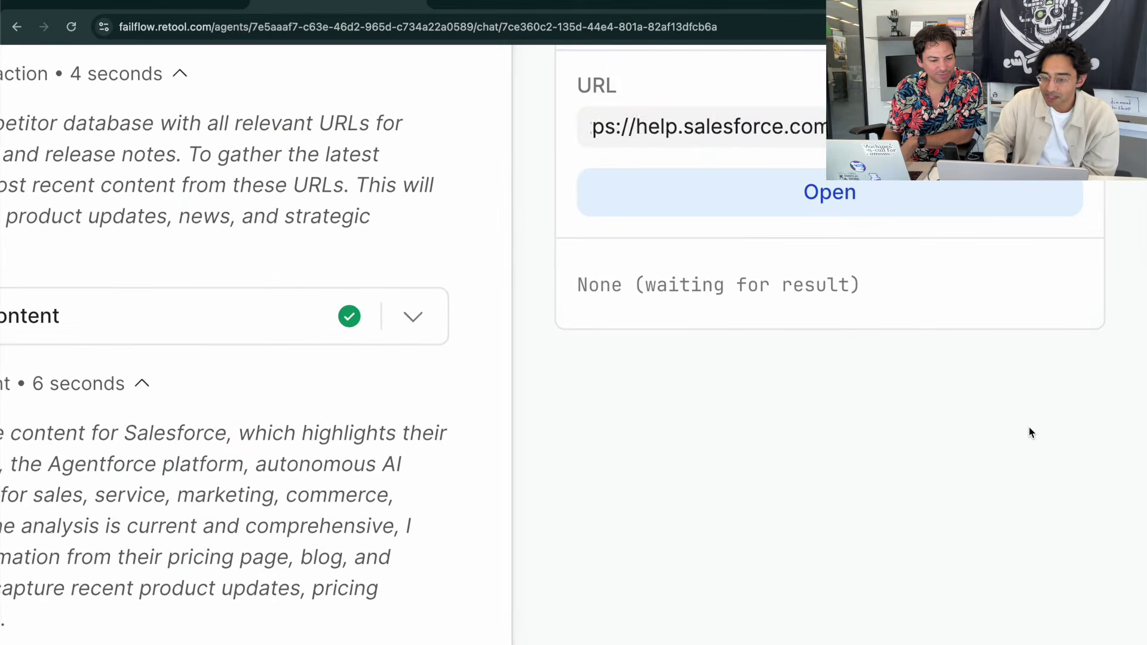
{"action": "scroll", "coordinate": [1029, 430], "scroll_direction": "down", "scroll_amount": 5}
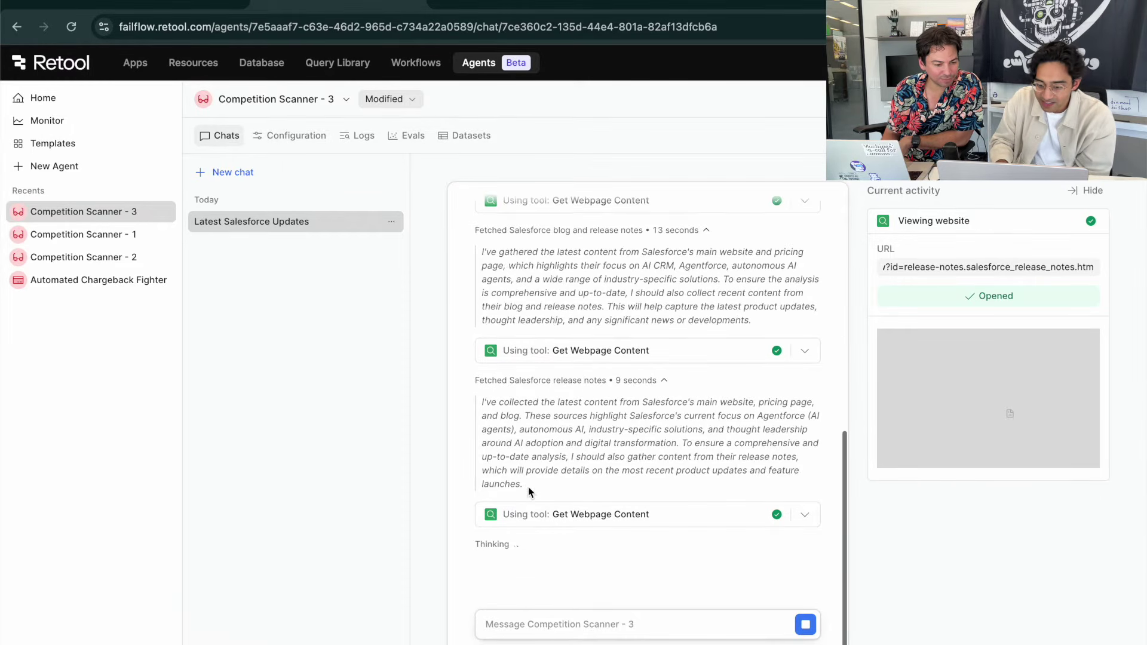
Return to the agent's configuration and highlight the Send Email lines under Update & Notify If Needed in the instructions.
{"action": "left_click", "coordinate": [289, 133]}
{"action": "scroll", "coordinate": [482, 353], "scroll_direction": "down", "scroll_amount": 2}
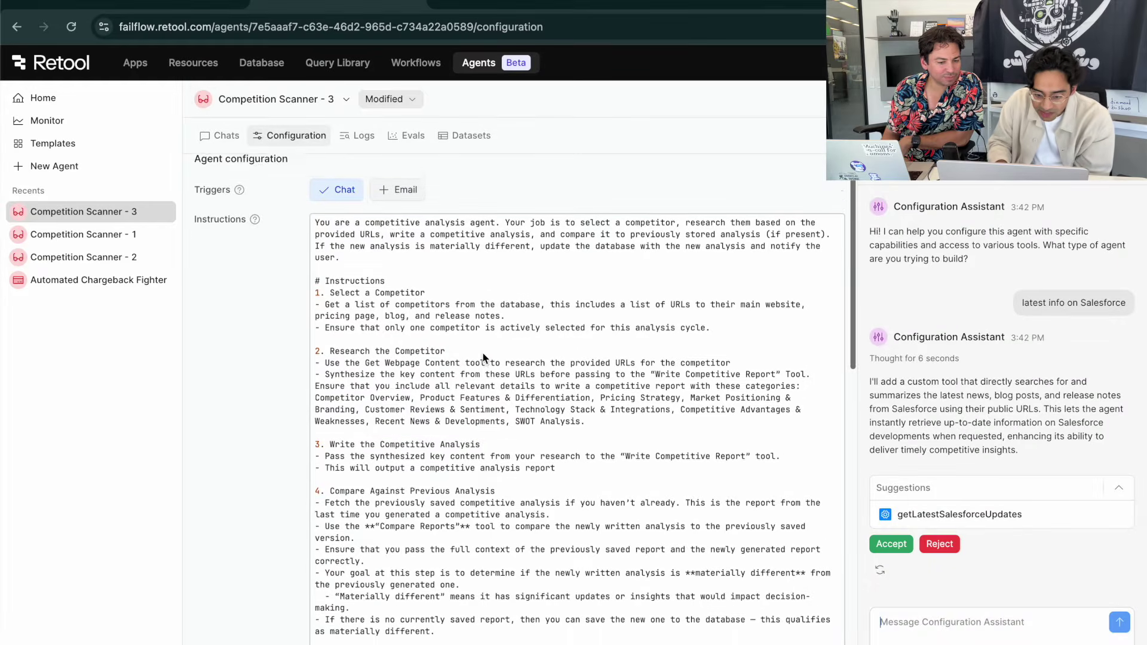
{"action": "scroll", "coordinate": [469, 456], "scroll_direction": "down", "scroll_amount": 1}
{"action": "left_click", "coordinate": [342, 267]}
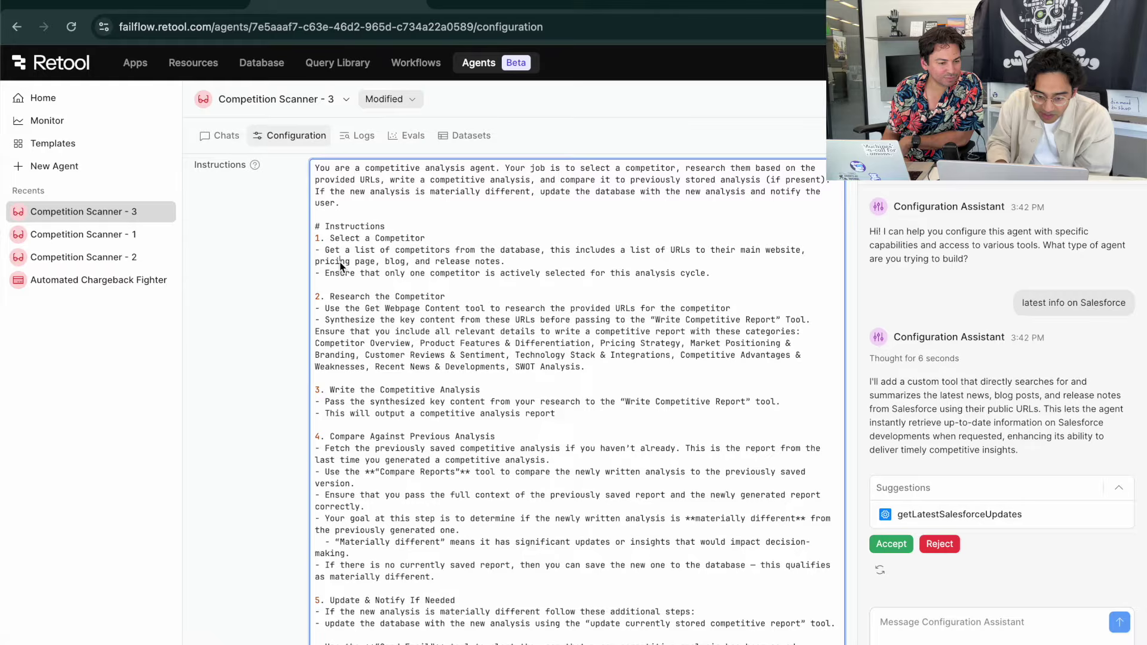
{"action": "scroll", "coordinate": [367, 345], "scroll_direction": "down", "scroll_amount": 5}
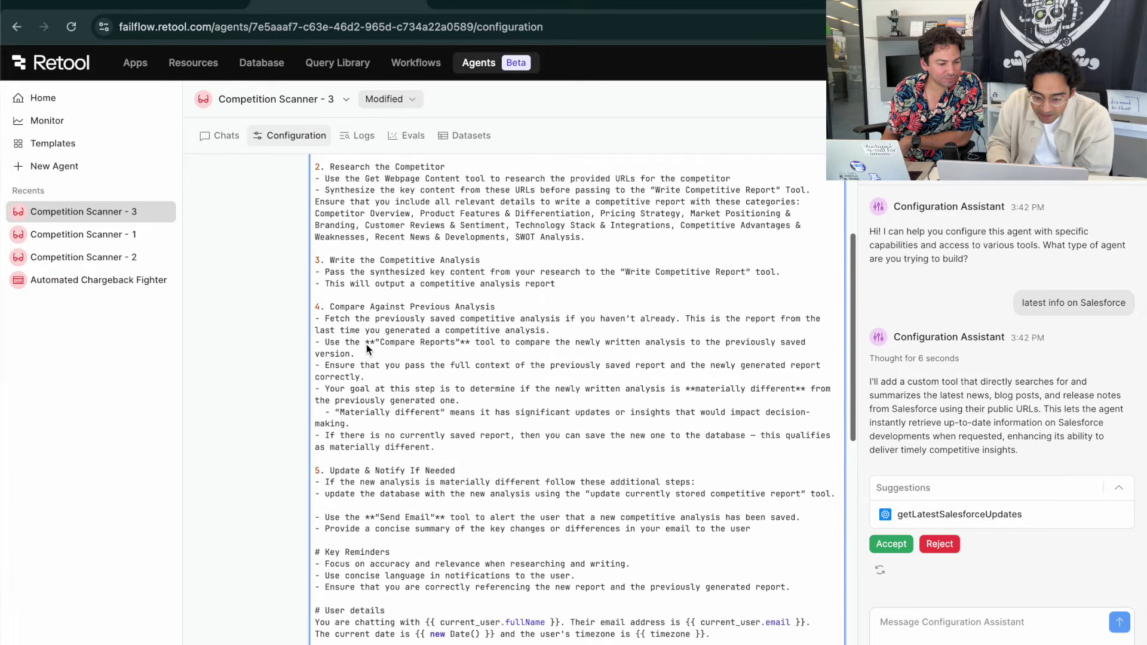
{"action": "left_click_drag", "start_coordinate": [365, 500], "coordinate": [816, 513]}
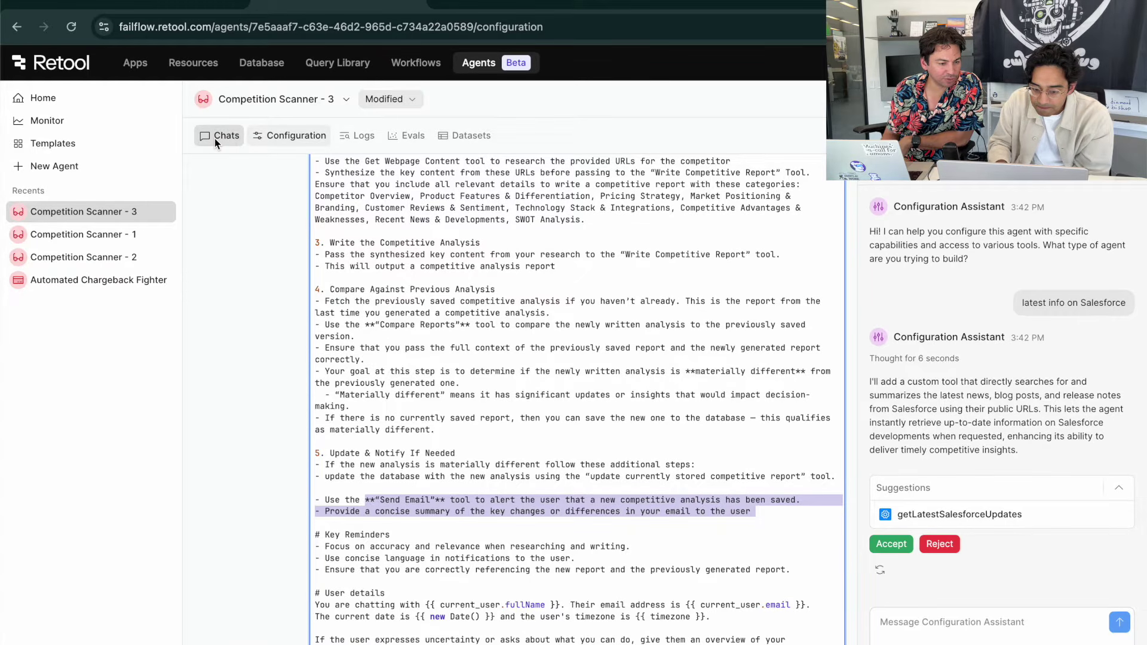
Expand the Send Email tool to review its parameters and collapse it again.
{"action": "scroll", "coordinate": [377, 423], "scroll_direction": "down", "scroll_amount": 5}
{"action": "scroll", "coordinate": [377, 423], "scroll_direction": "down", "scroll_amount": 3}
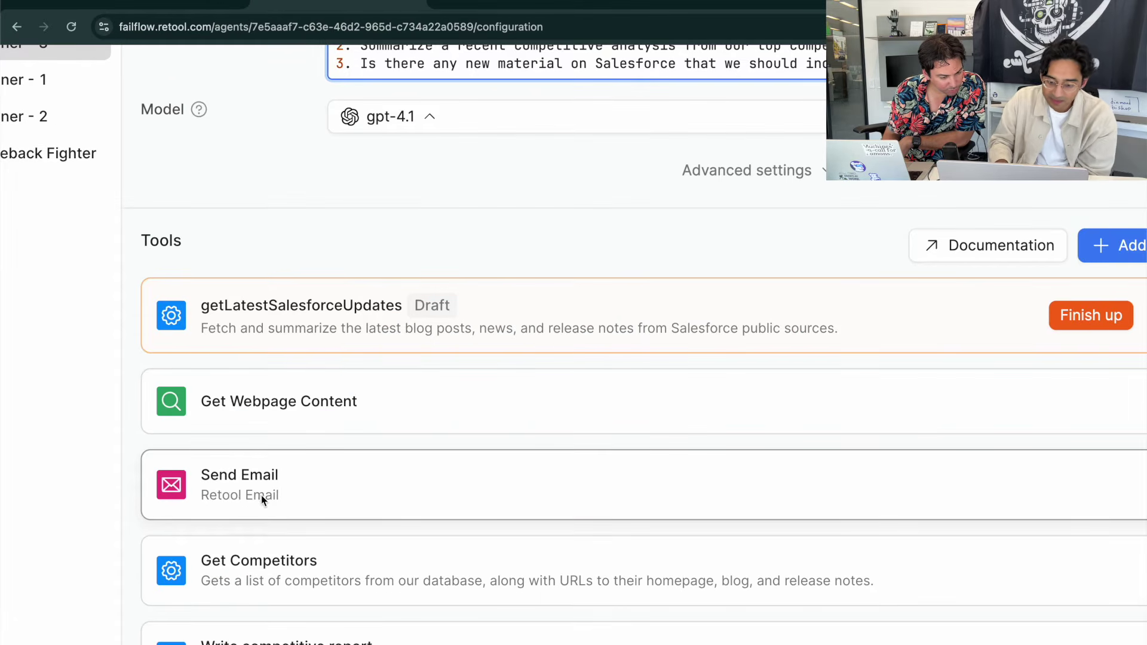
{"action": "left_click", "coordinate": [261, 496]}
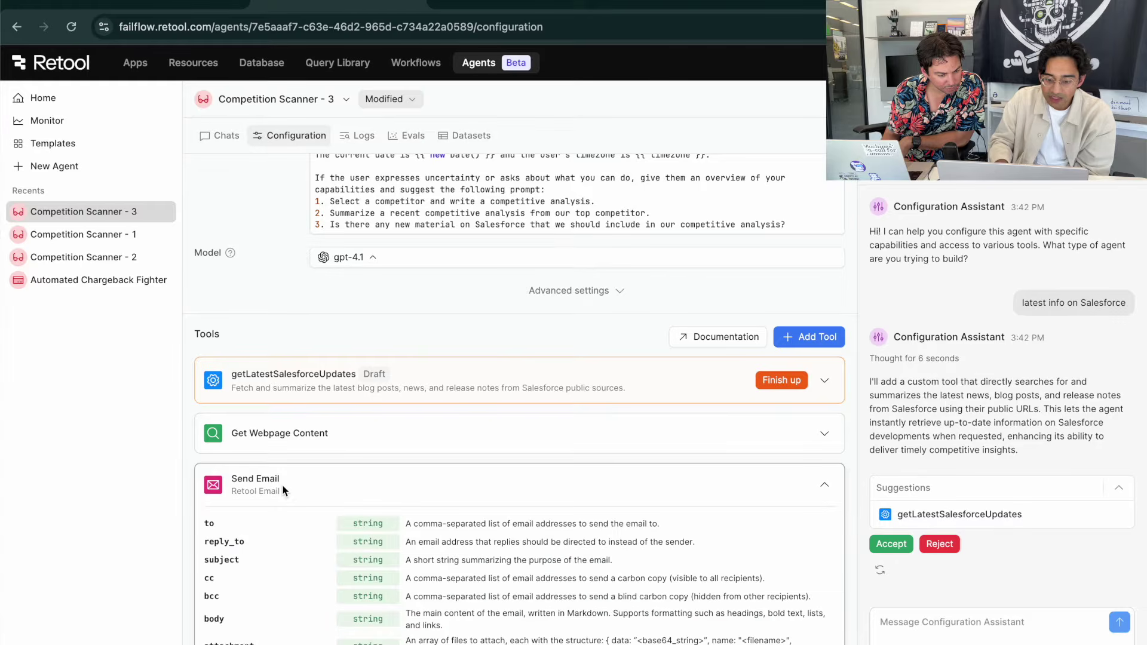
{"action": "scroll", "coordinate": [540, 599], "scroll_direction": "down", "scroll_amount": 1}
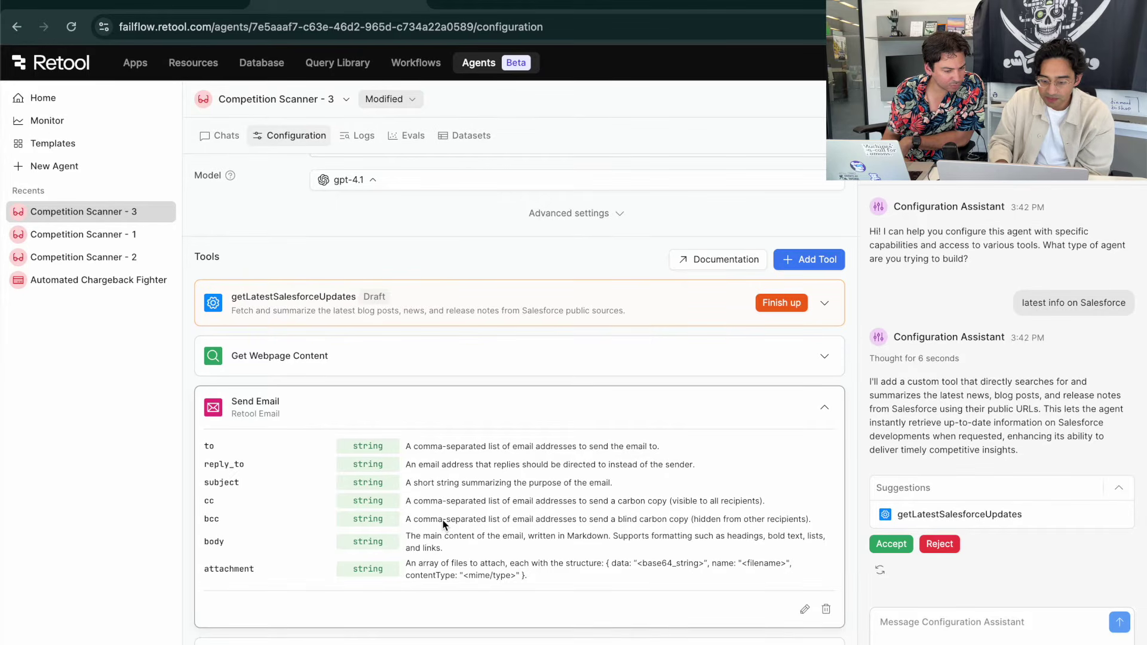
{"action": "left_click", "coordinate": [279, 413]}
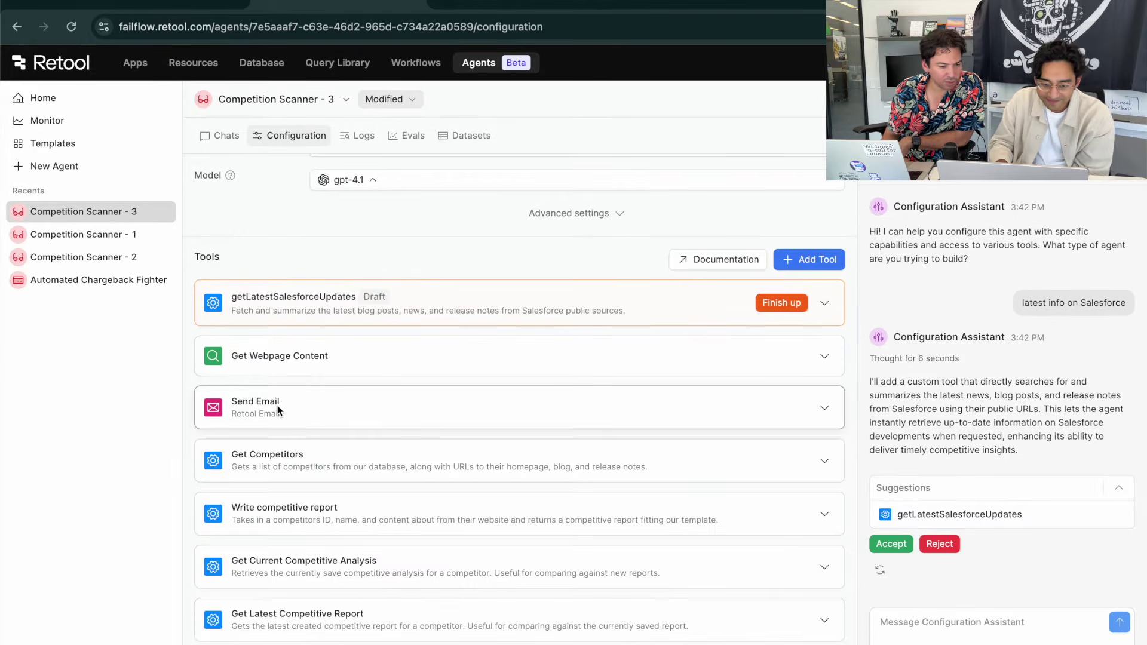
Check the User details section of the instructions and place the text cursor at the end of its timezone line.
{"action": "scroll", "coordinate": [666, 310], "scroll_direction": "up", "scroll_amount": 5}
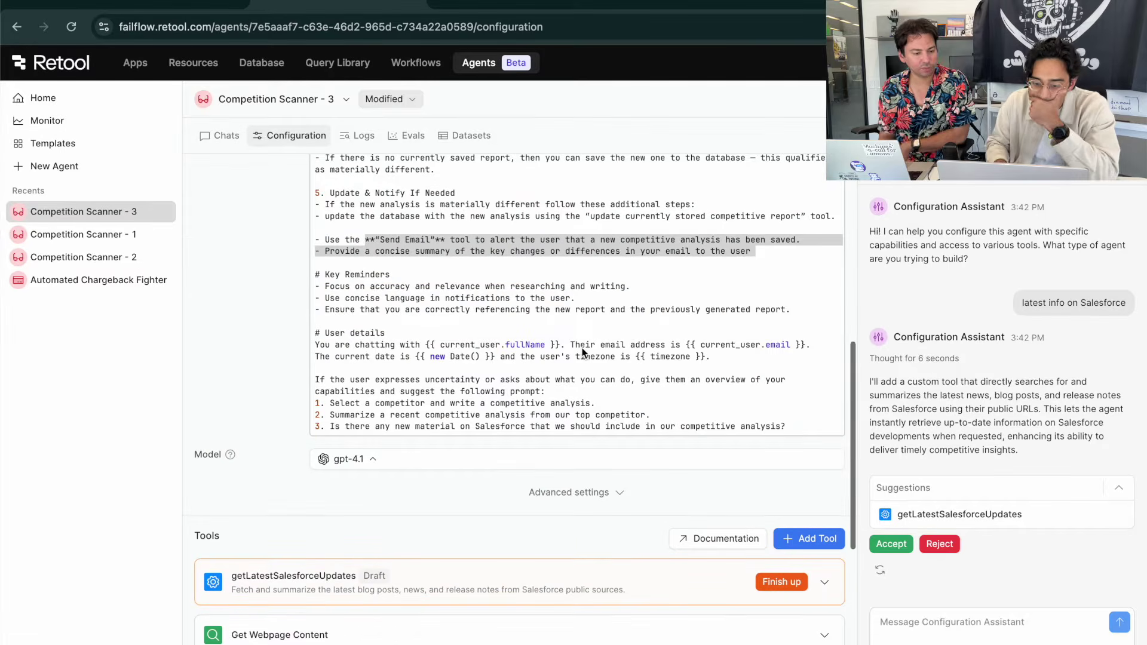
{"action": "scroll", "coordinate": [582, 349], "scroll_direction": "up", "scroll_amount": 1}
{"action": "left_click", "coordinate": [704, 376]}
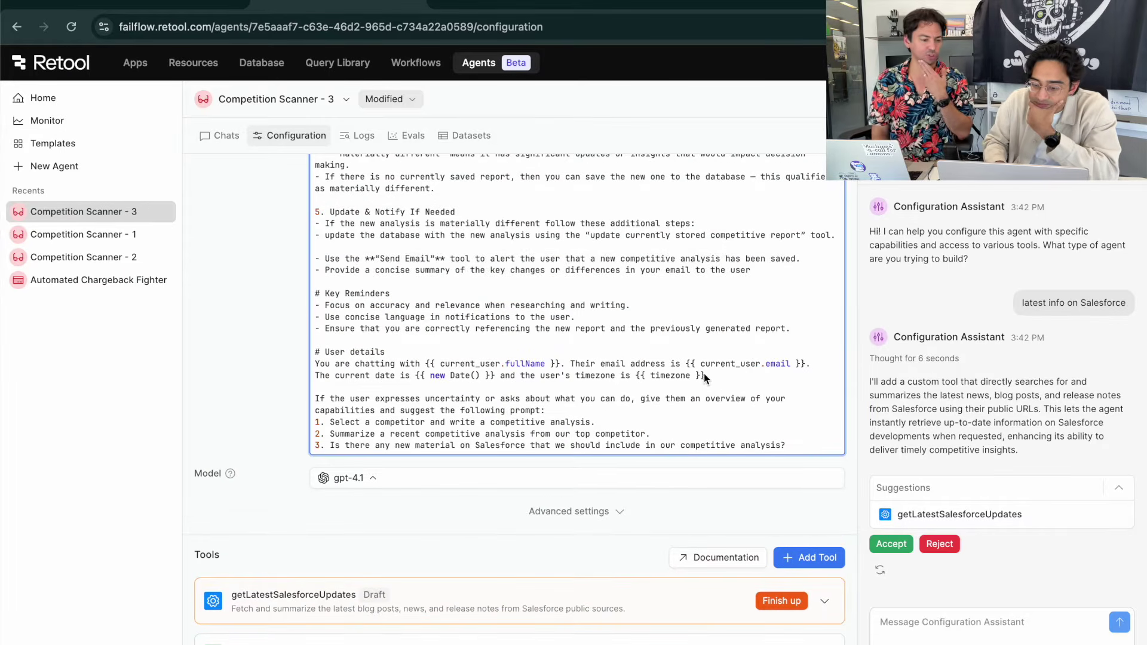
Highlight the current_user.email variable in the User details section of the instructions and leave the instructions field.
{"action": "left_click", "coordinate": [715, 375]}
{"action": "left_click_drag", "start_coordinate": [701, 363], "coordinate": [798, 367]}
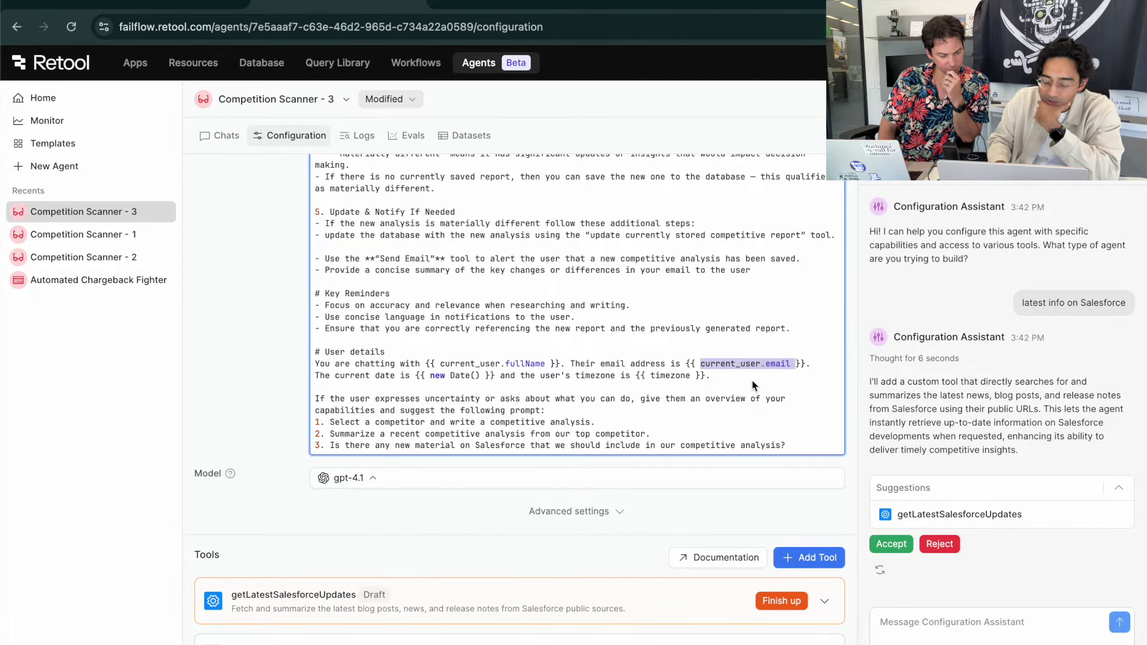
{"action": "left_click", "coordinate": [280, 380]}
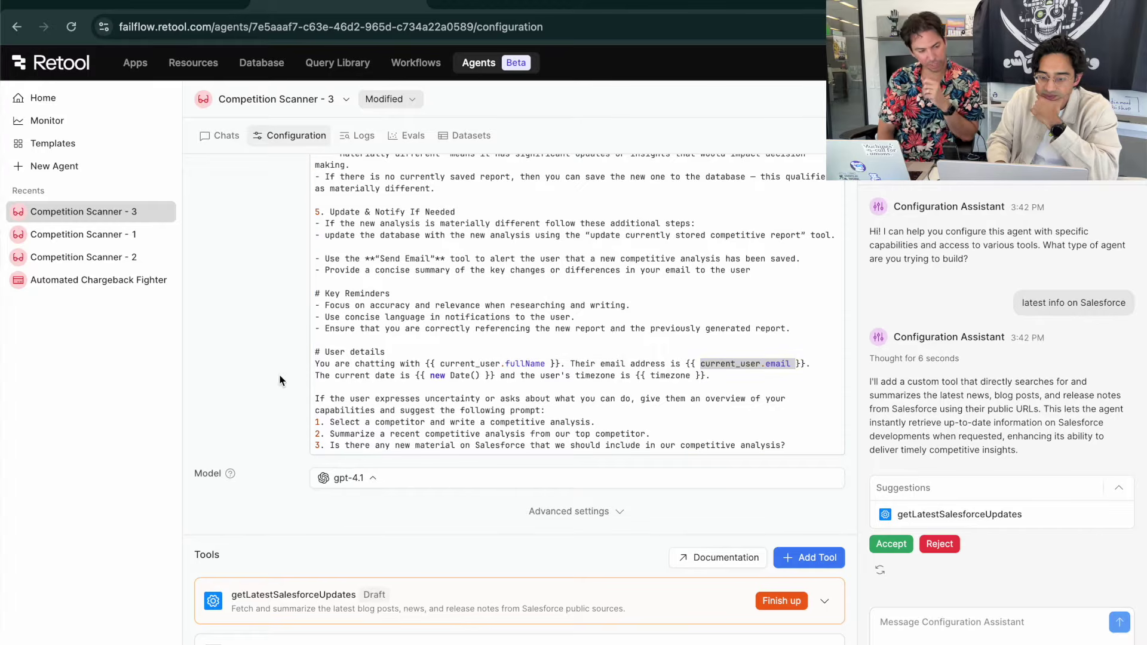
Open the agent's Latest Salesforce Updates chat to check the progress of its run.
{"action": "left_click", "coordinate": [218, 136]}
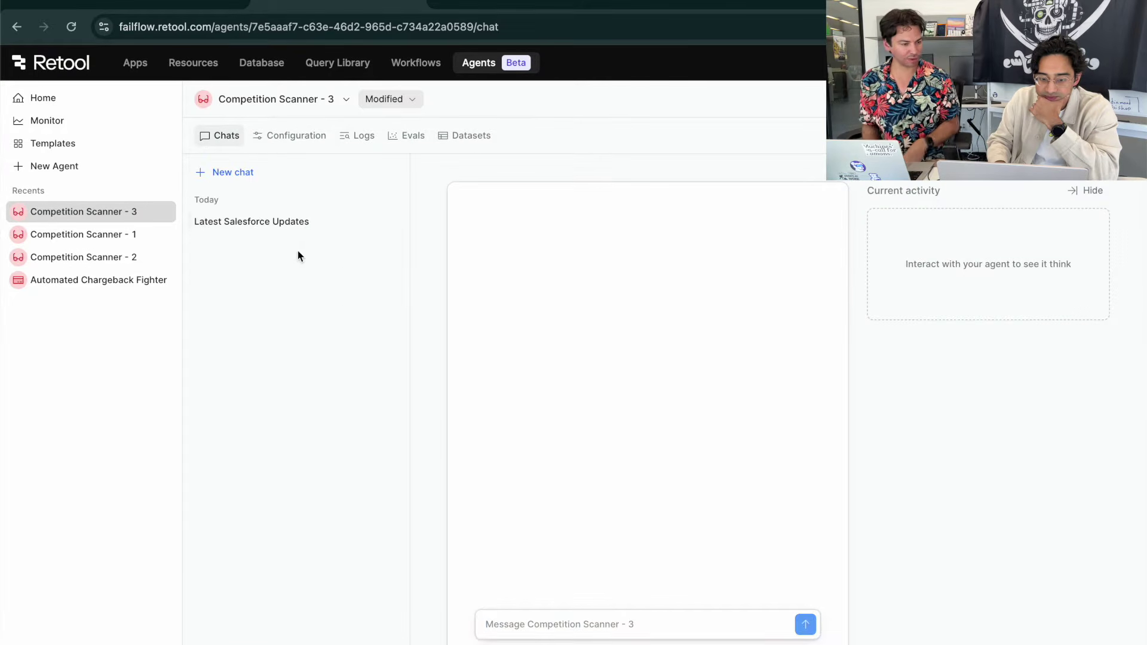
{"action": "left_click", "coordinate": [262, 221]}
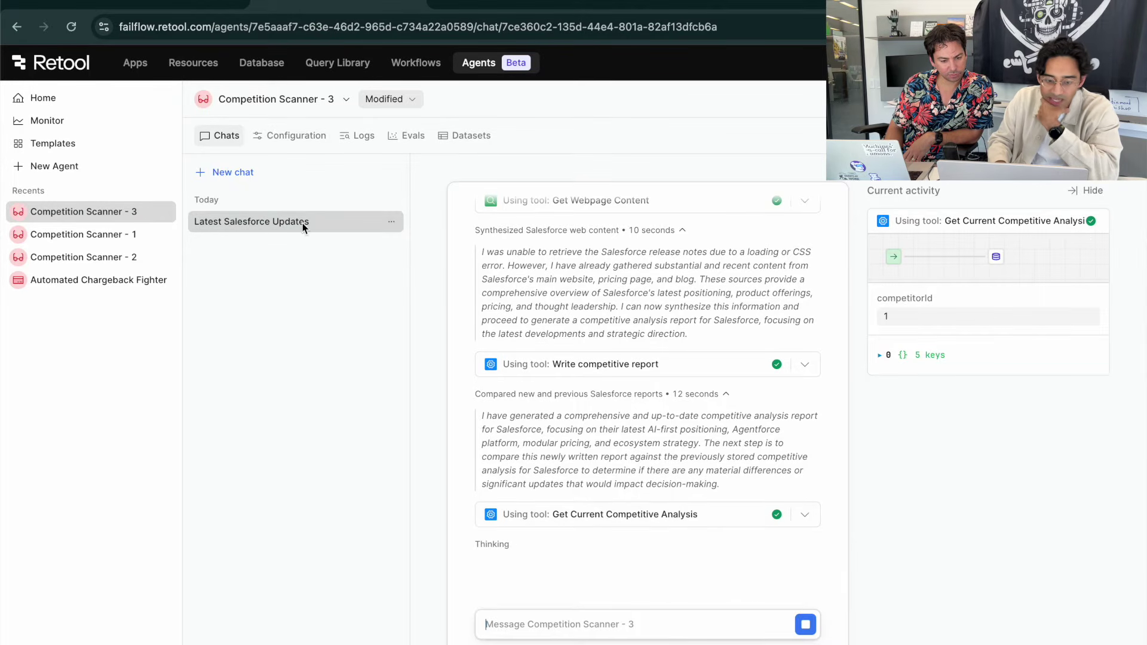
Open agent monitoring, select the central agent in the agent graph and review its Send Email activity and earlier tool calls.
{"action": "left_click", "coordinate": [50, 122]}
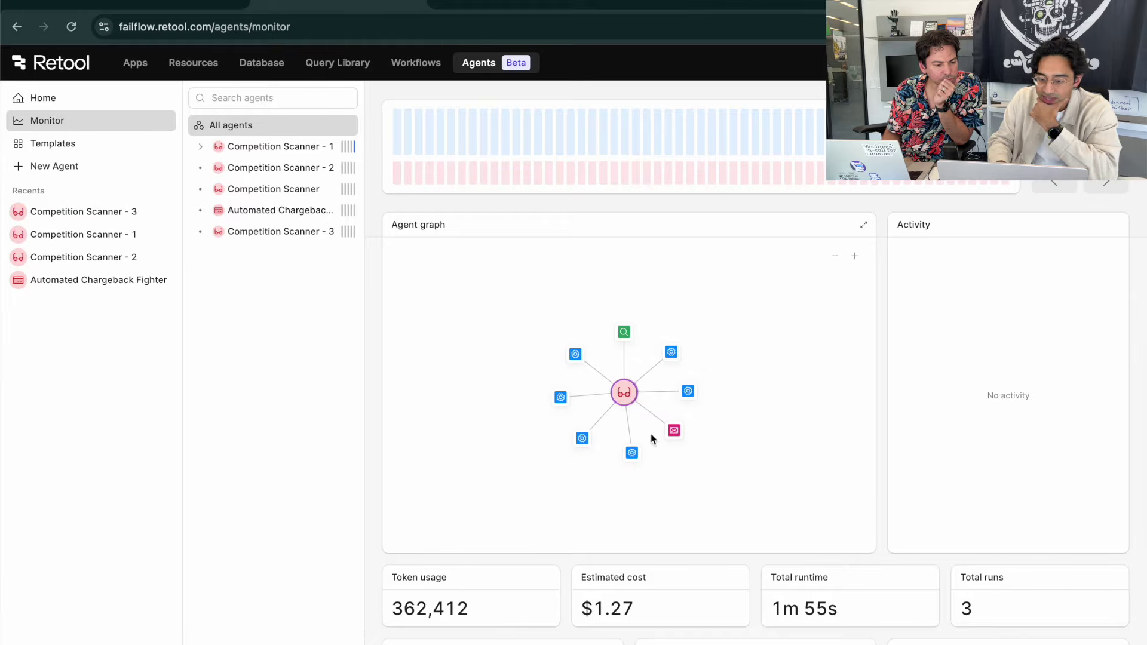
{"action": "left_click", "coordinate": [625, 395]}
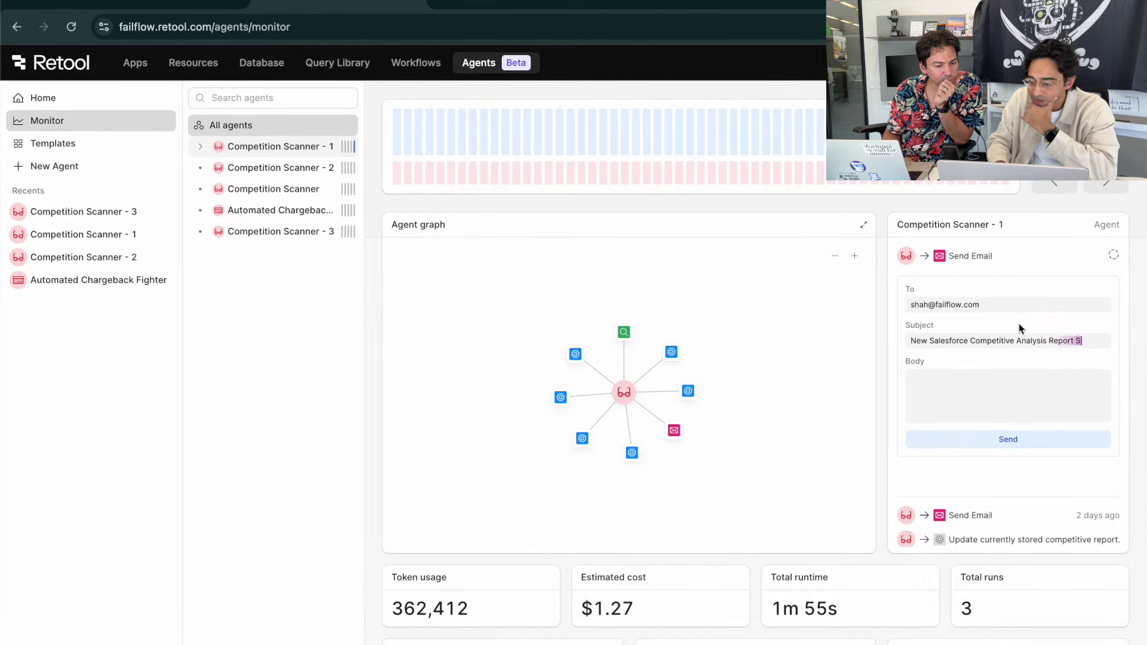
{"action": "scroll", "coordinate": [1042, 500], "scroll_direction": "down", "scroll_amount": 5}
{"action": "scroll", "coordinate": [1052, 455], "scroll_direction": "up", "scroll_amount": 1}
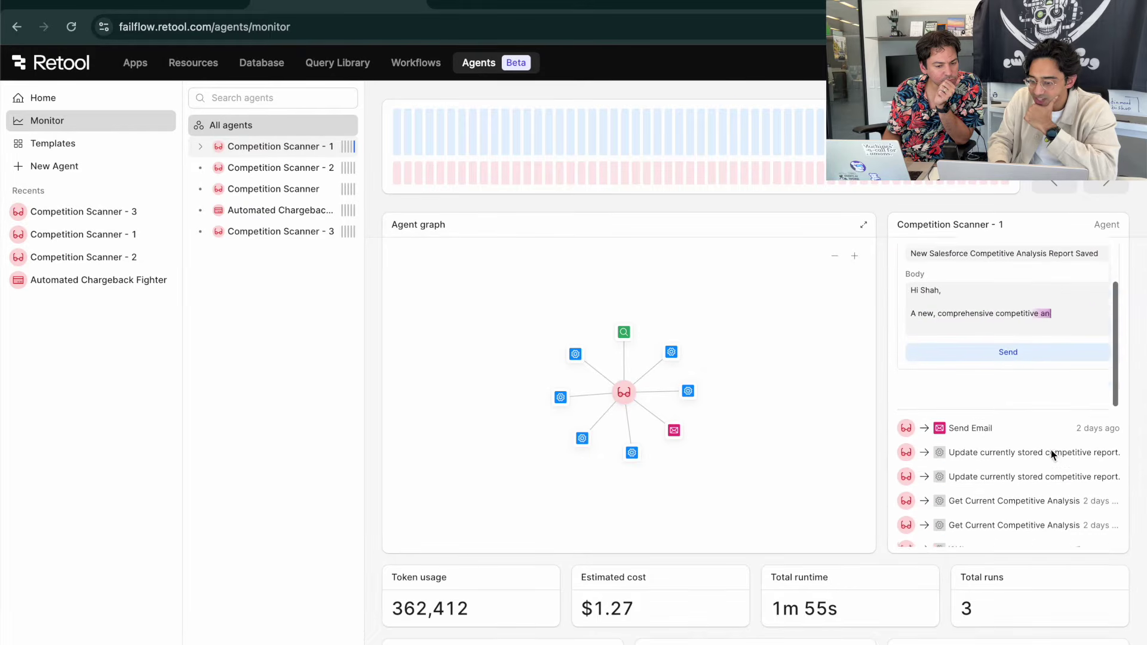
{"action": "scroll", "coordinate": [1052, 454], "scroll_direction": "up", "scroll_amount": 3}
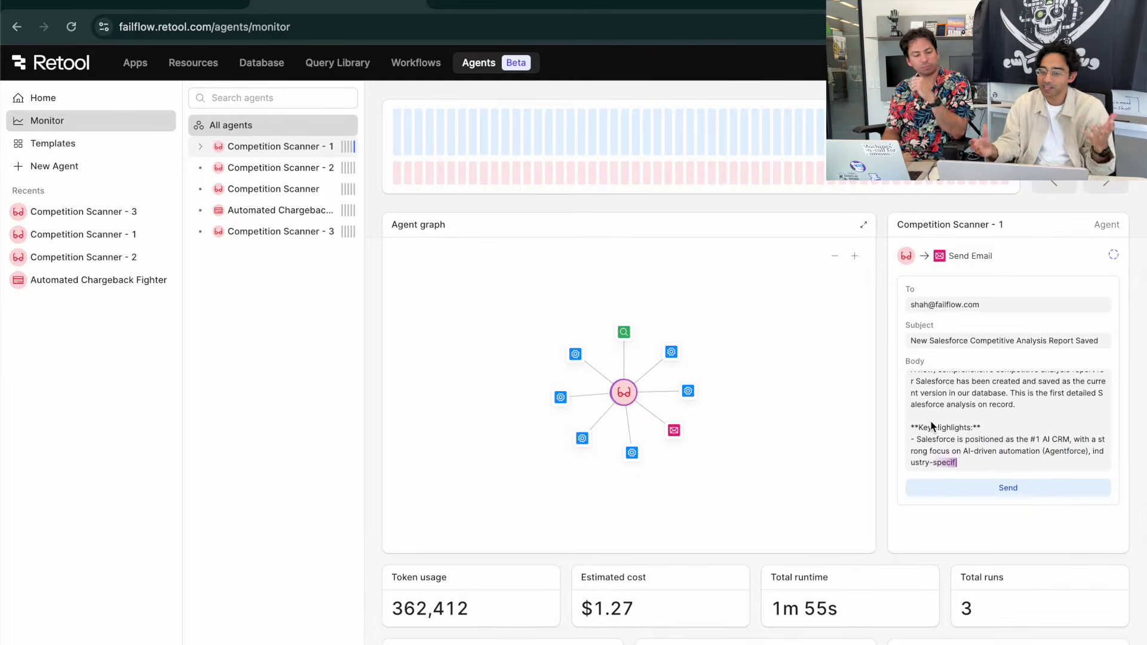
{"action": "scroll", "coordinate": [969, 327], "scroll_direction": "down", "scroll_amount": 3}
{"action": "scroll", "coordinate": [970, 327], "scroll_direction": "up", "scroll_amount": 3}
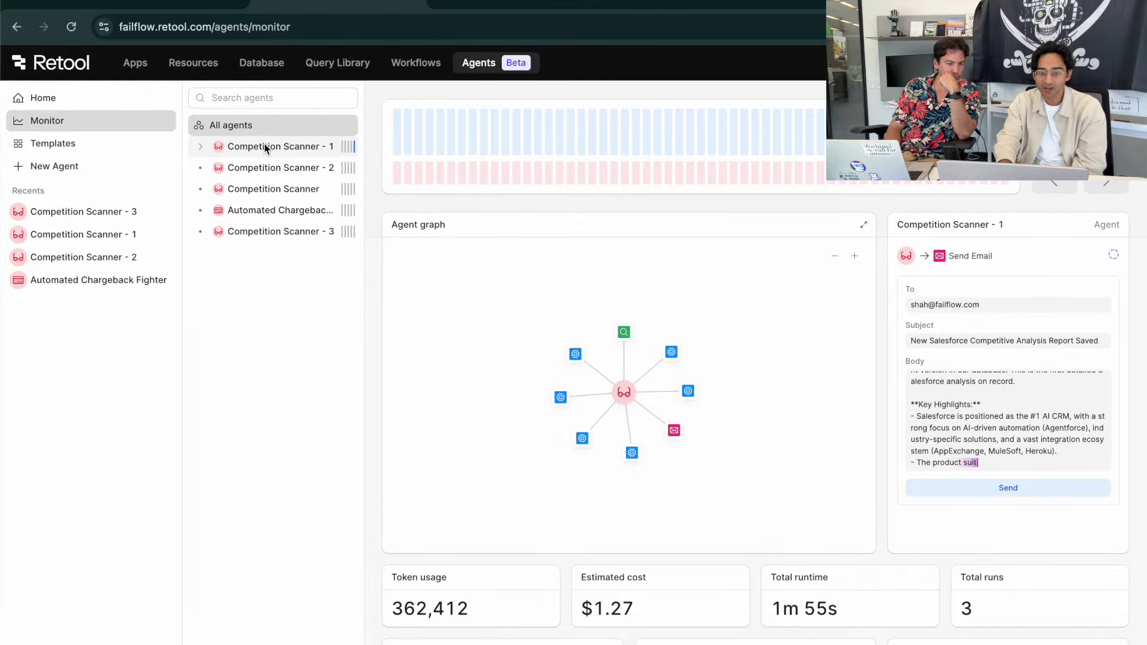
Expand the runs of Competition Scanner - 1 in monitoring and open the one from 7/9/25, 5:37:44 PM.
{"action": "left_click", "coordinate": [231, 152]}
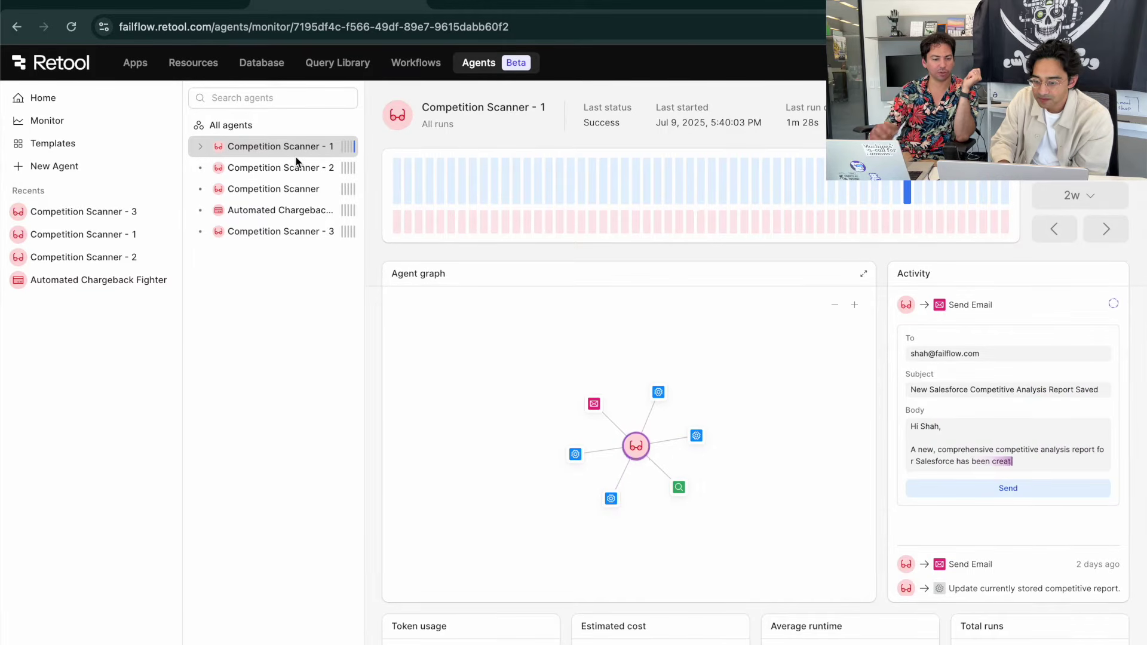
{"action": "left_click", "coordinate": [199, 146]}
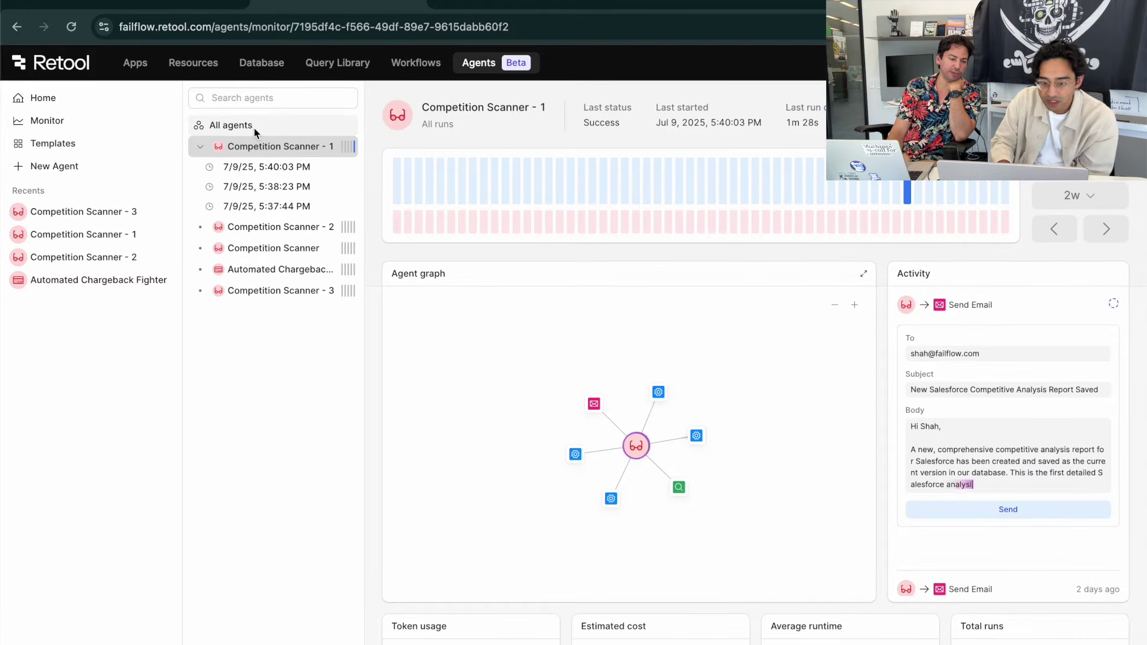
{"action": "left_click", "coordinate": [263, 210]}
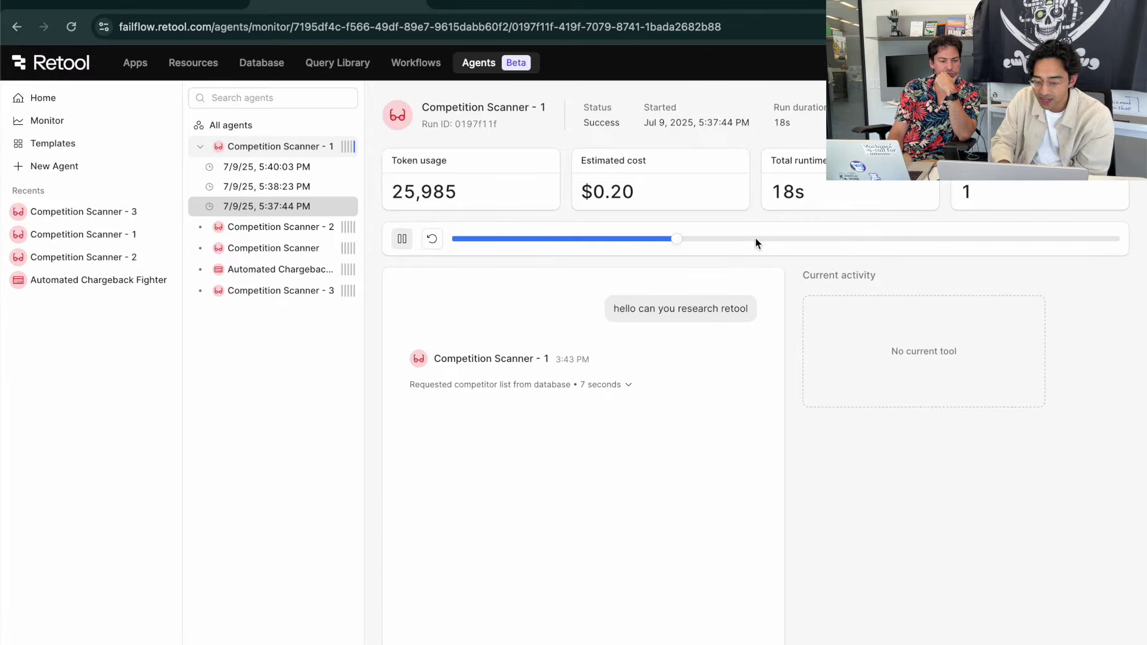
Skip ahead in the run's replay, expand item 1 of the Get Competitors result and read the agent's response.
{"action": "left_click", "coordinate": [732, 239]}
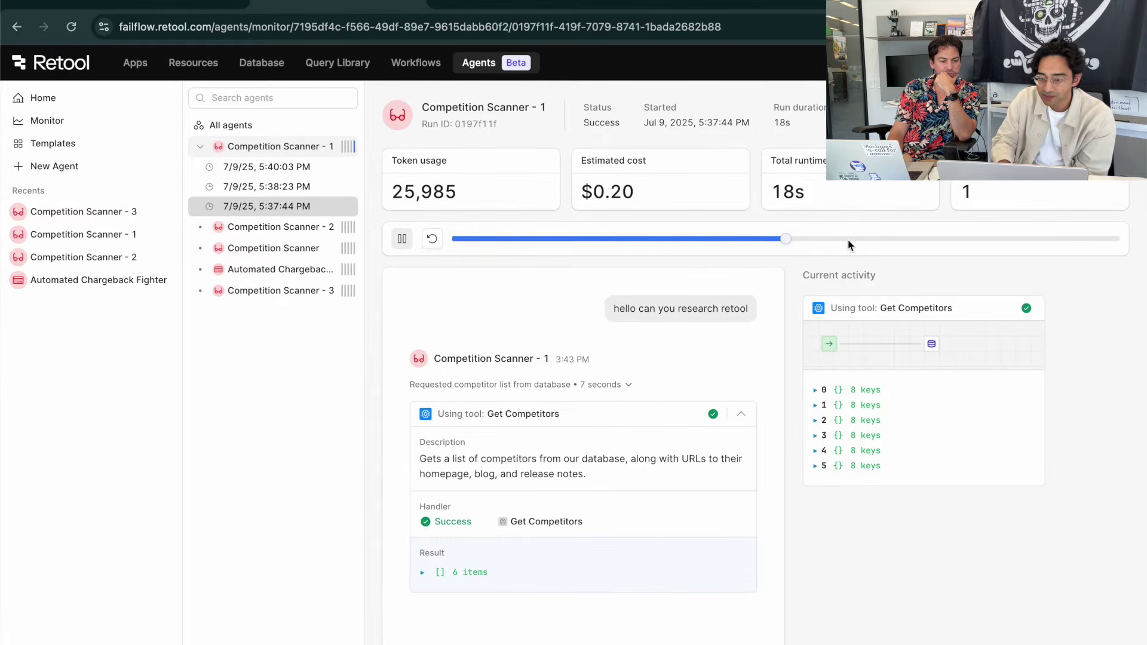
{"action": "left_click", "coordinate": [871, 240]}
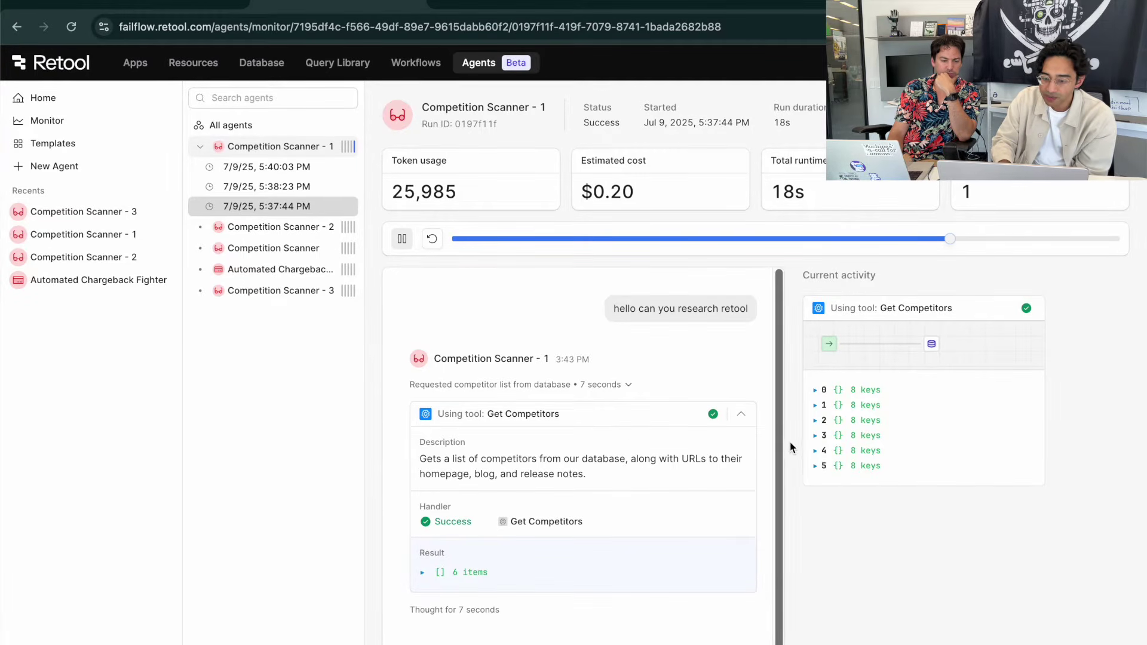
{"action": "left_click", "coordinate": [816, 407]}
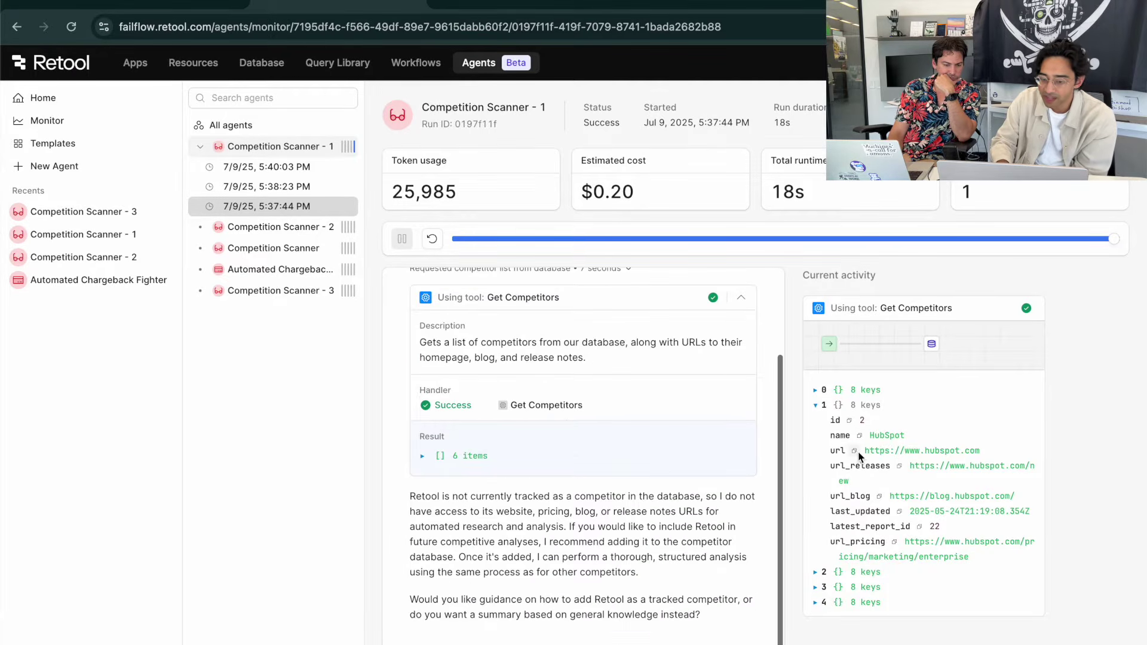
{"action": "scroll", "coordinate": [555, 416], "scroll_direction": "up", "scroll_amount": 2}
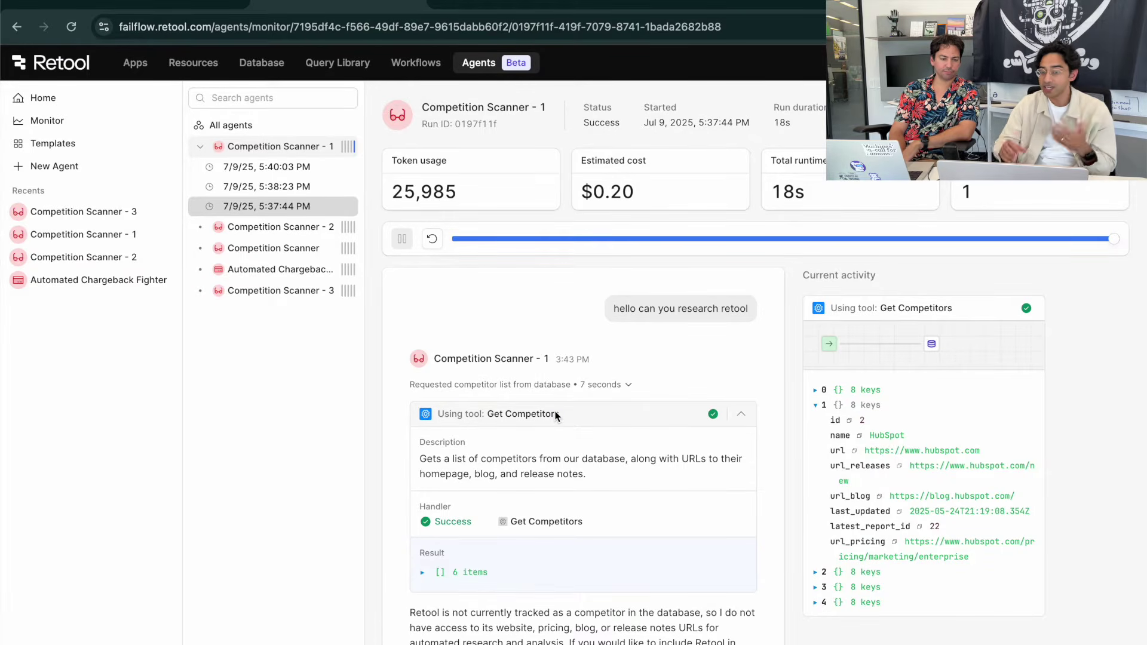
{"action": "scroll", "coordinate": [579, 436], "scroll_direction": "down", "scroll_amount": 3}
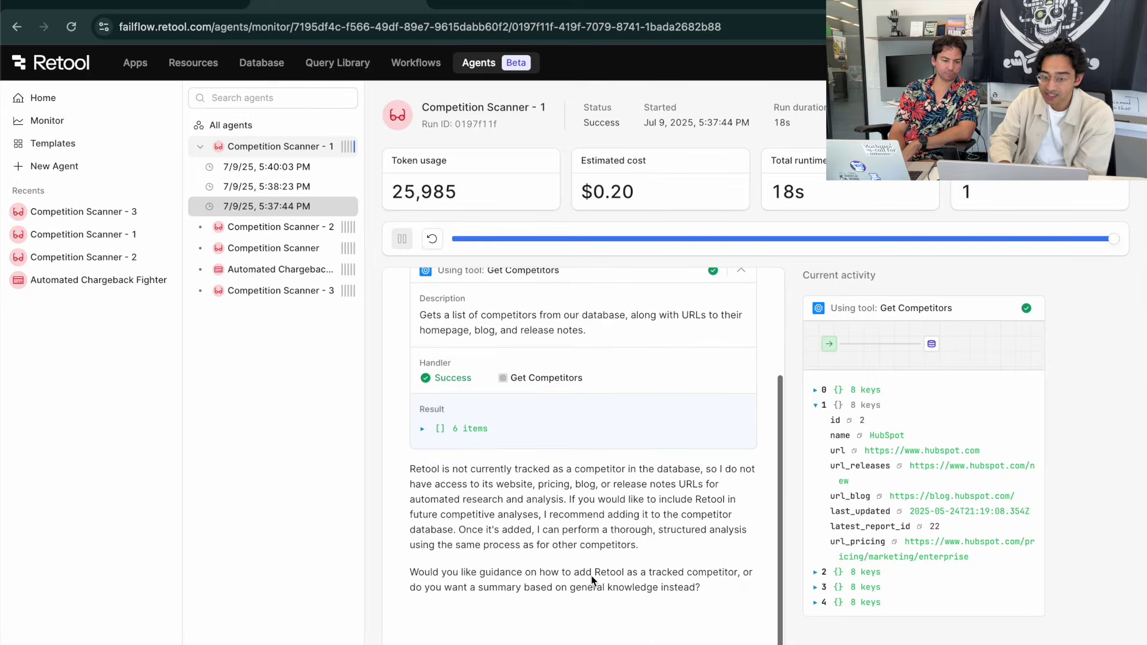
Replay the 5:37:44 PM run from several points and compare it with the 5:38:23 PM run.
{"action": "left_click", "coordinate": [458, 241]}
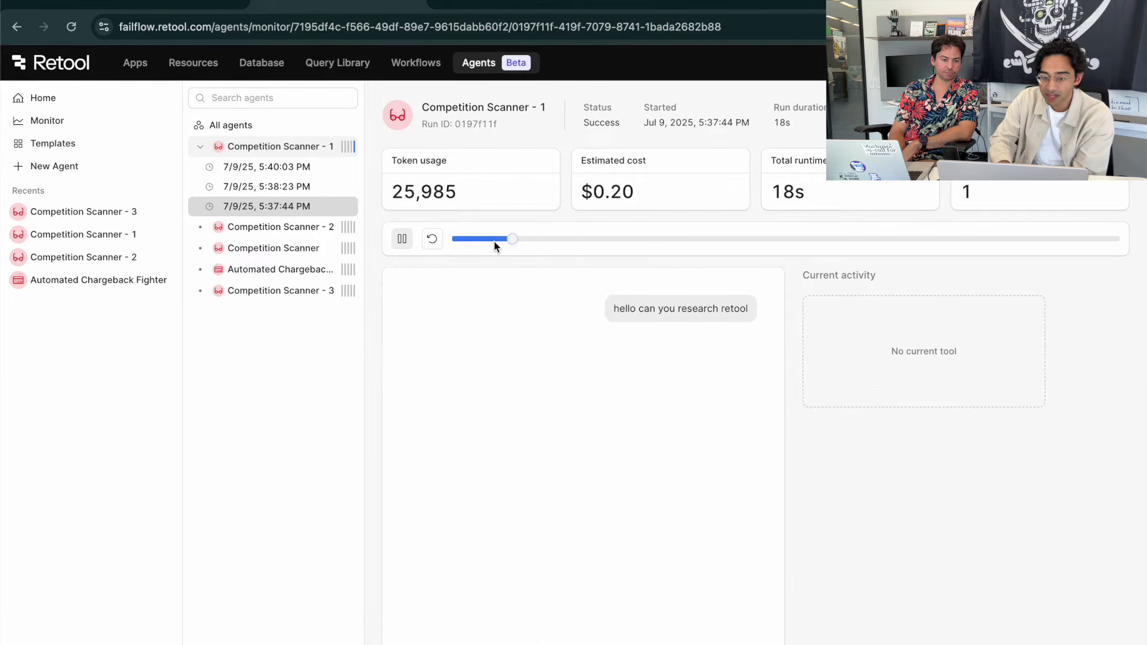
{"action": "left_click", "coordinate": [765, 239]}
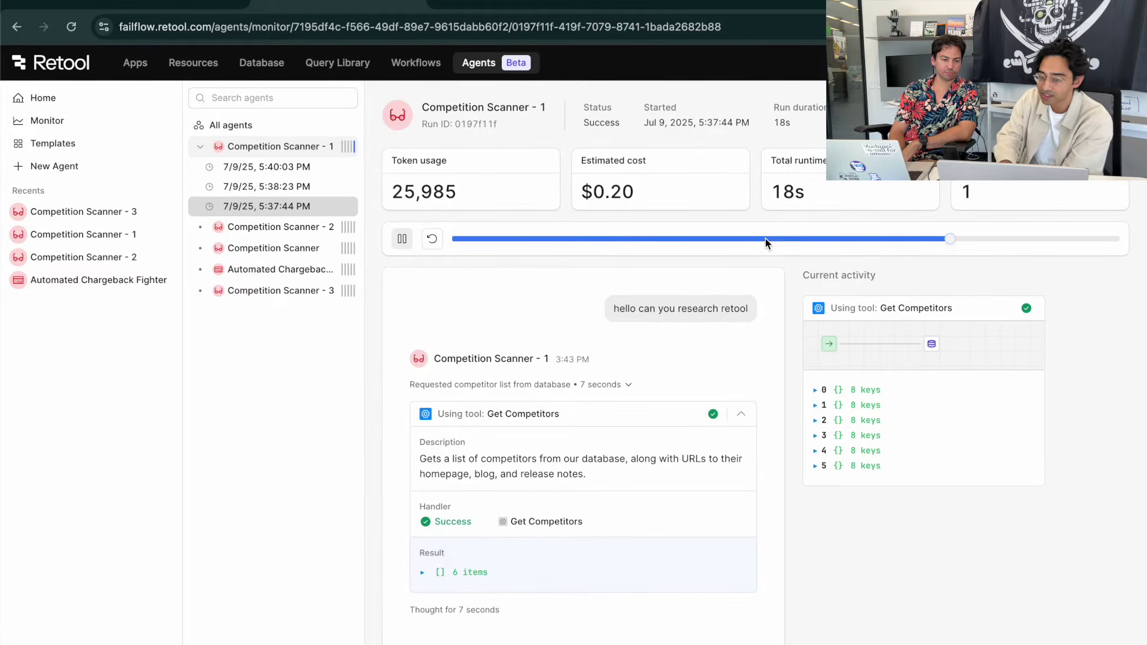
{"action": "left_click", "coordinate": [621, 240]}
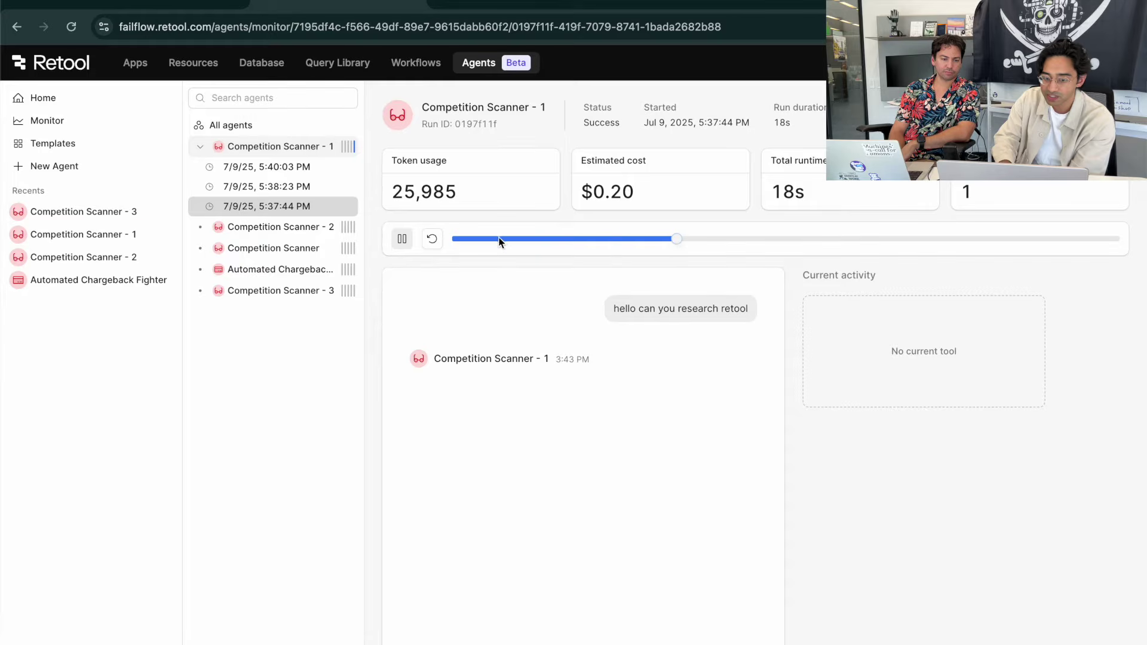
{"action": "left_click", "coordinate": [255, 192]}
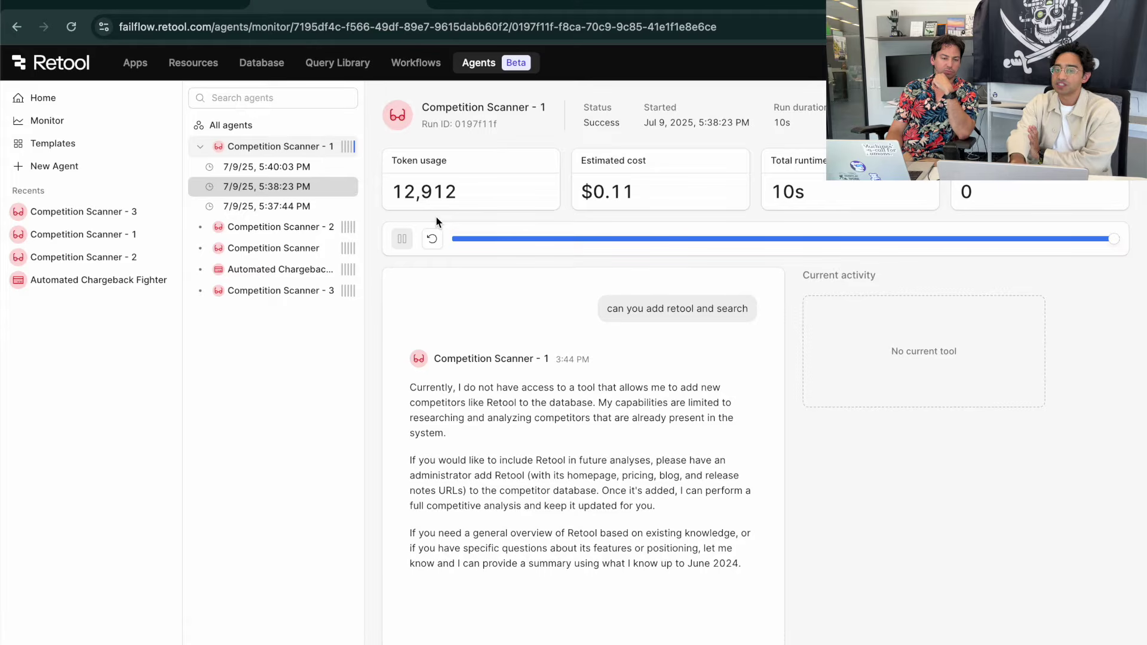
{"action": "left_click", "coordinate": [266, 205]}
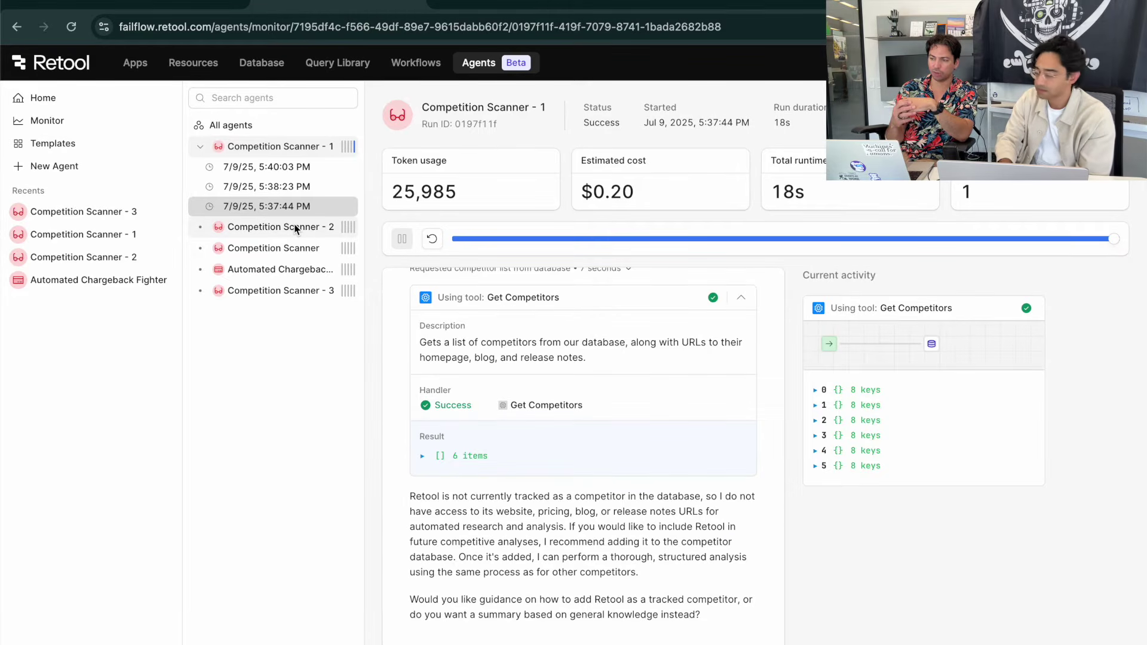
Reopen the Latest Salesforce Updates chat of Competition Scanner - 3, read the final analysis and expand its Send Email tool call.
{"action": "left_click", "coordinate": [55, 213]}
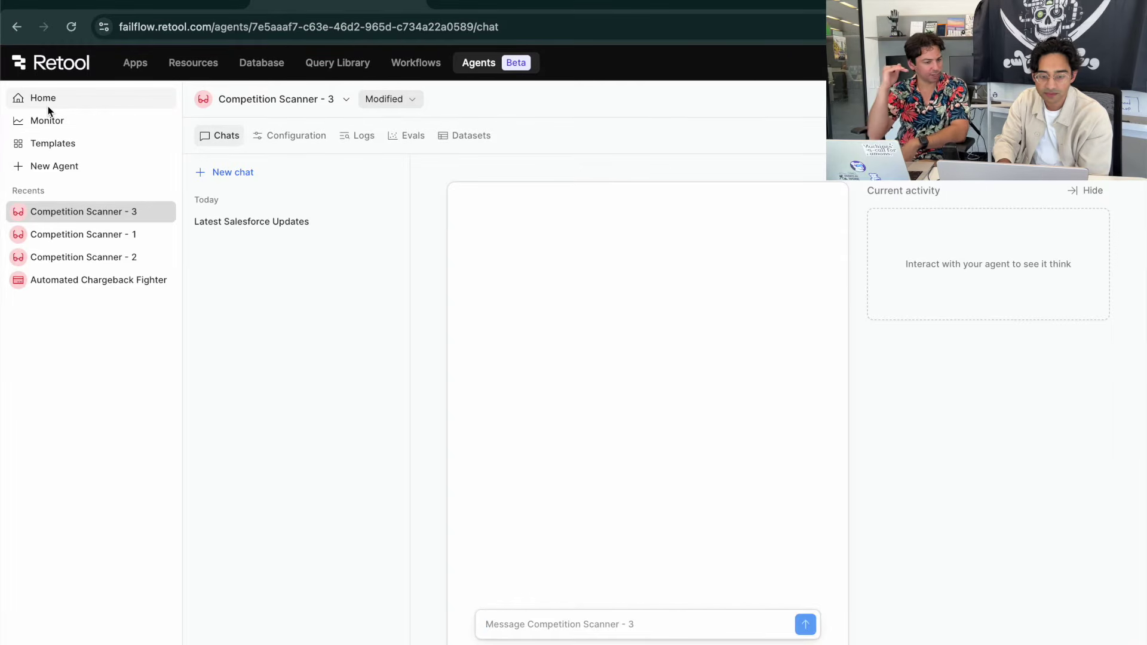
{"action": "left_click", "coordinate": [256, 222]}
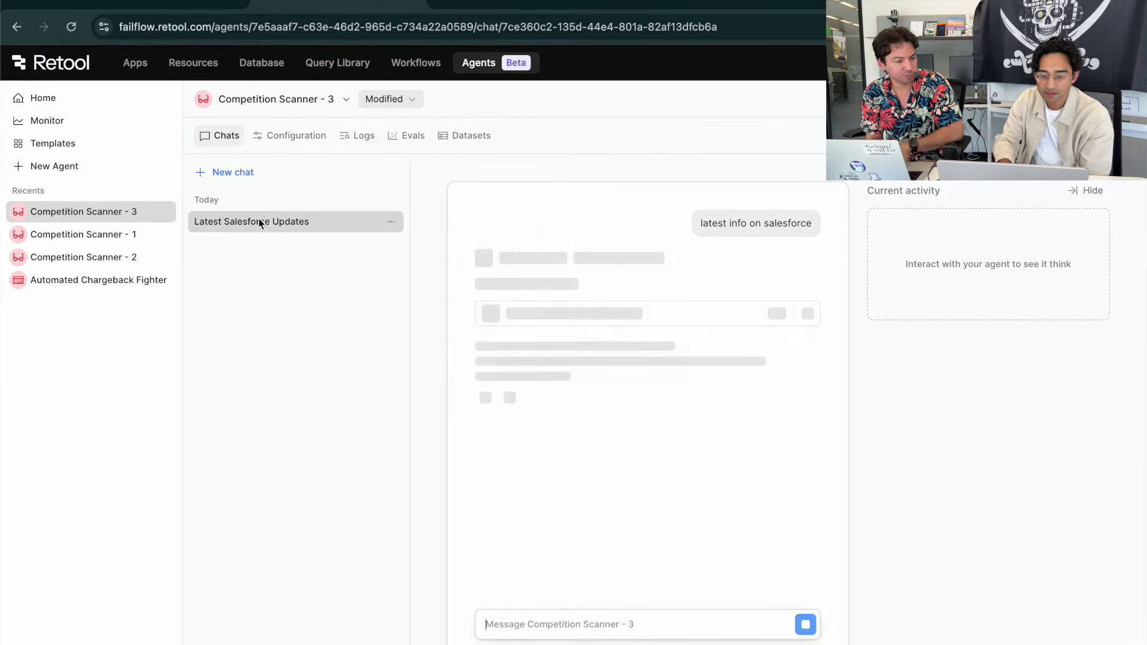
{"action": "scroll", "coordinate": [620, 459], "scroll_direction": "down", "scroll_amount": 15}
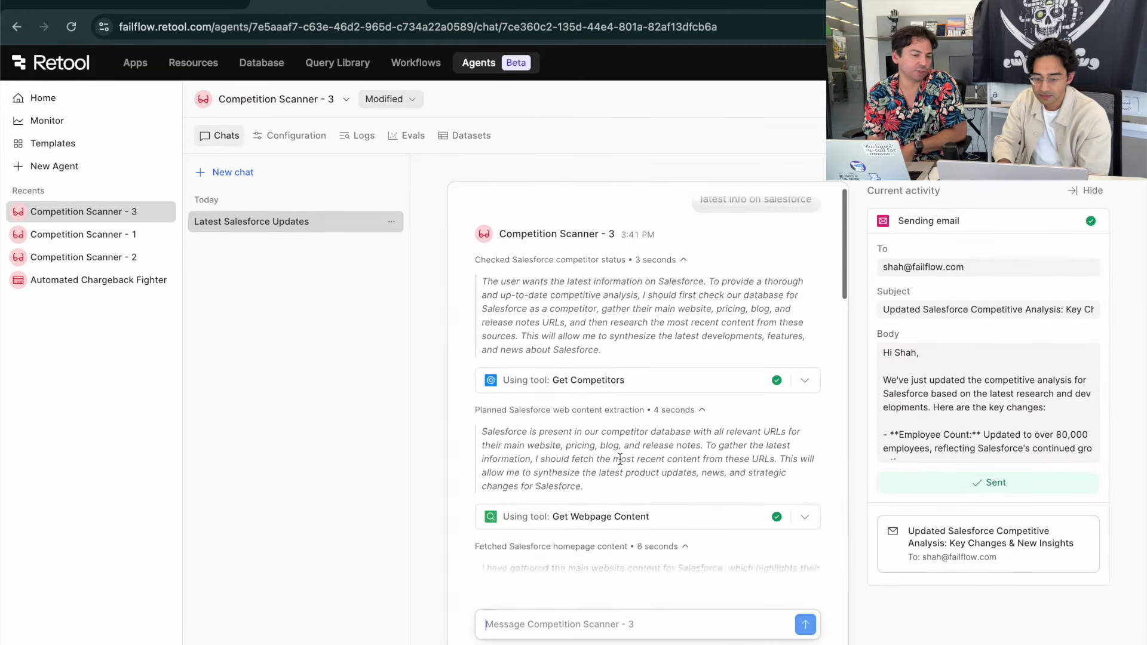
{"action": "scroll", "coordinate": [622, 465], "scroll_direction": "up", "scroll_amount": 3}
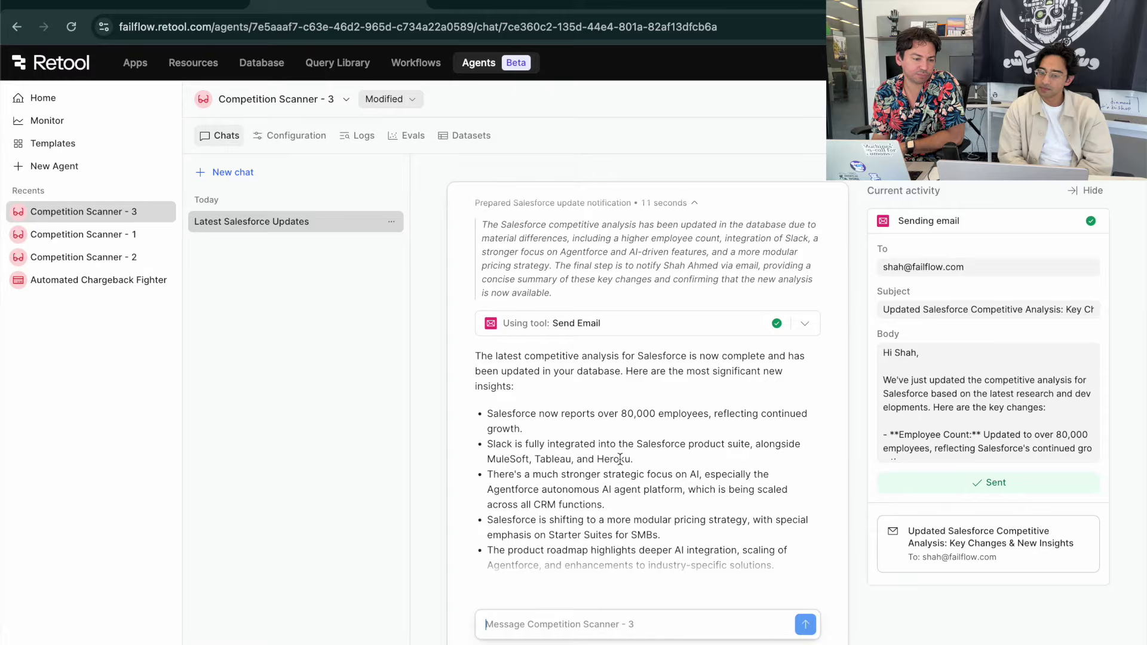
{"action": "scroll", "coordinate": [620, 458], "scroll_direction": "down", "scroll_amount": 2}
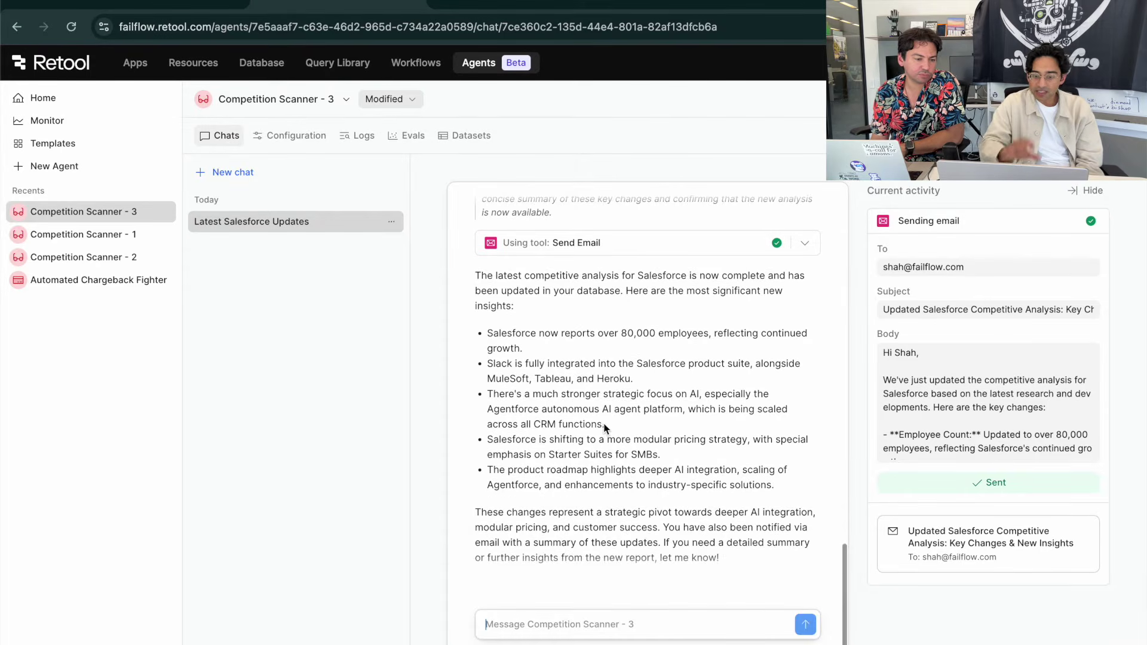
{"action": "left_click", "coordinate": [620, 245]}
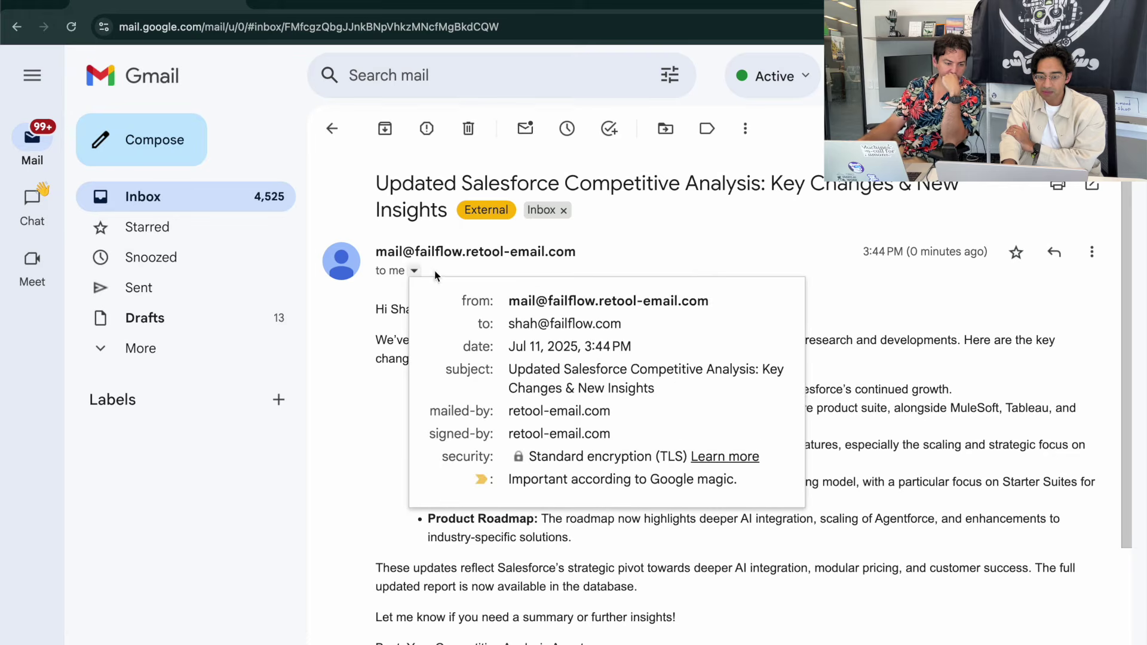
Close the sender details of the Salesforce analysis email in Gmail, read the message and return to the Retool chat.
{"action": "left_click", "coordinate": [969, 417]}
{"action": "scroll", "coordinate": [684, 445], "scroll_direction": "down", "scroll_amount": 2}
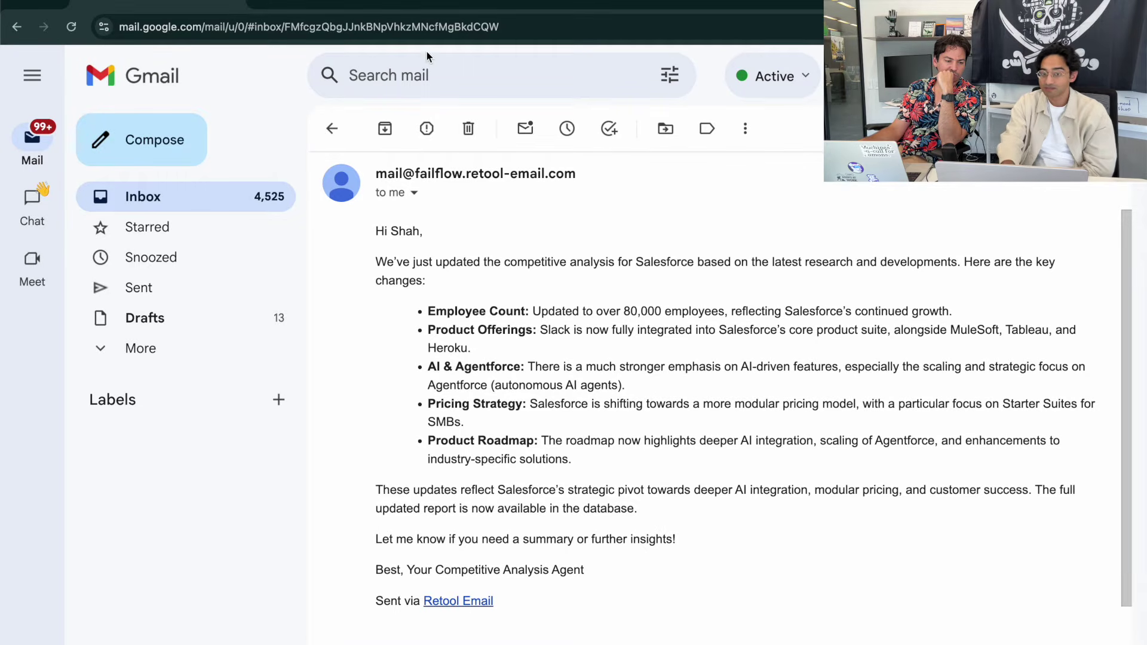
{"action": "left_click", "coordinate": [337, 5]}
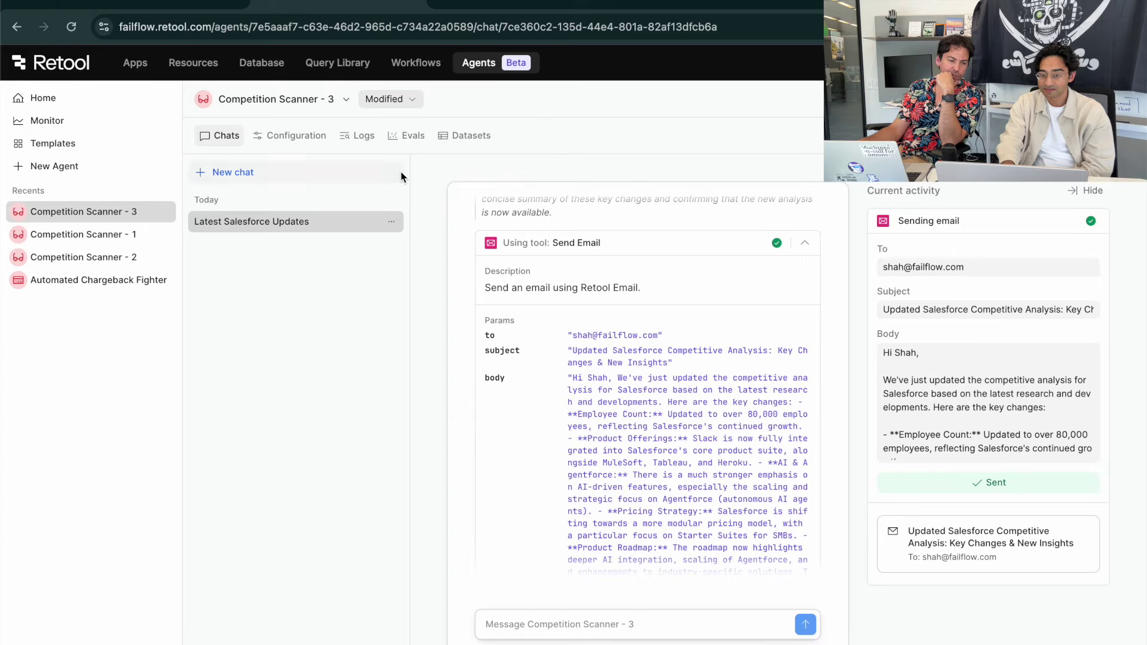
Switch back to Gmail and send the reply "Hello, thank you so much for this!" to the agent's Salesforce analysis email.
{"action": "left_click", "coordinate": [173, 7]}
{"action": "scroll", "coordinate": [463, 350], "scroll_direction": "down", "scroll_amount": 2}
{"action": "left_click", "coordinate": [410, 574]}
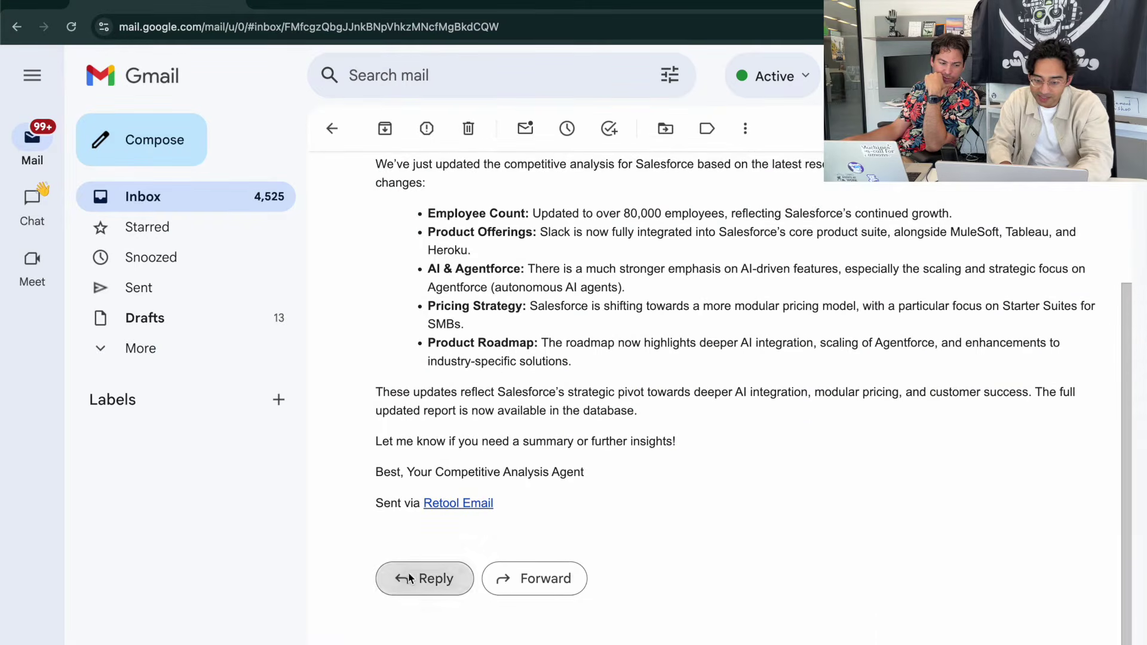
{"action": "type", "text": "e"}
{"action": "key", "text": "BackSpace"}
{"action": "type", "text": "Hello, "}
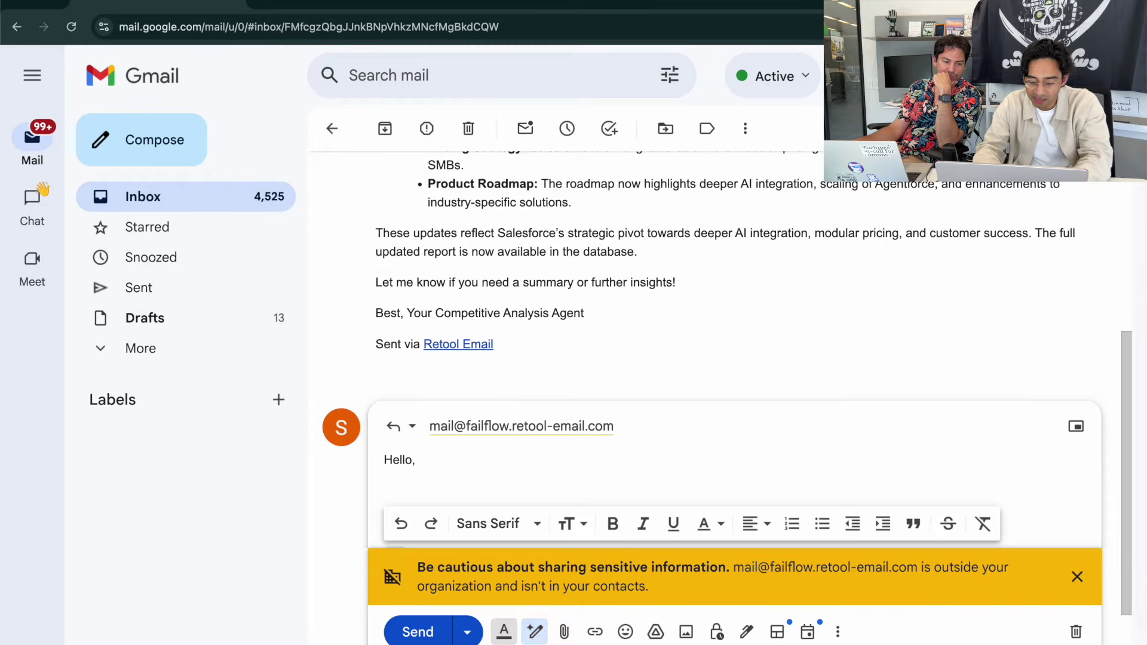
{"action": "type", "text": "thank you so m"}
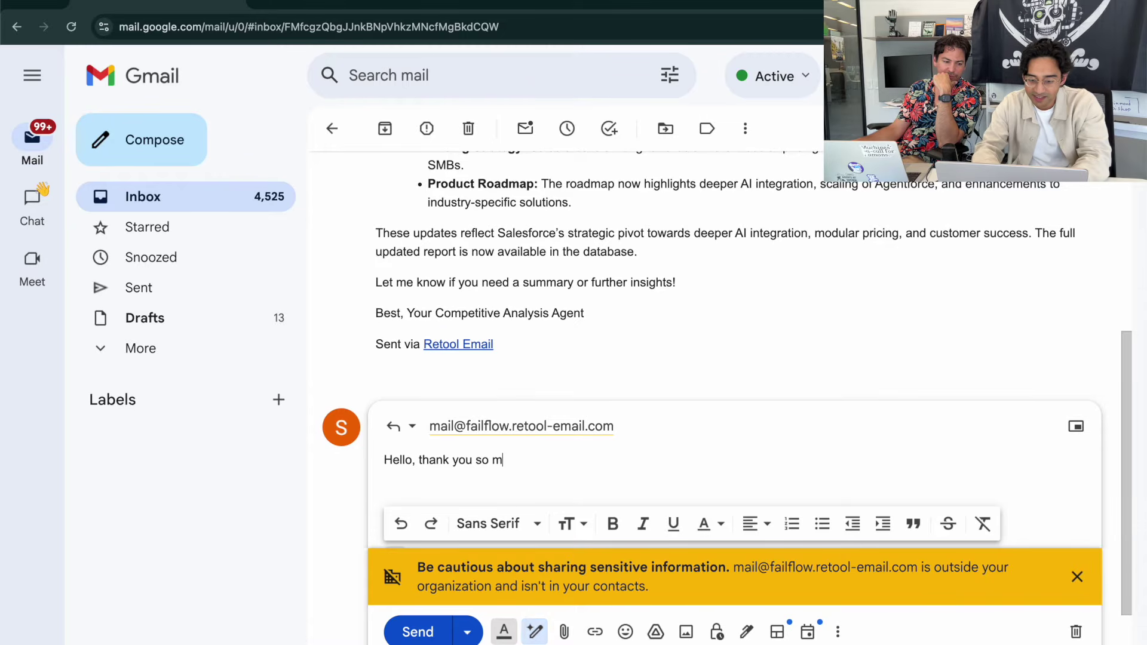
{"action": "type", "text": "uch for this!"}
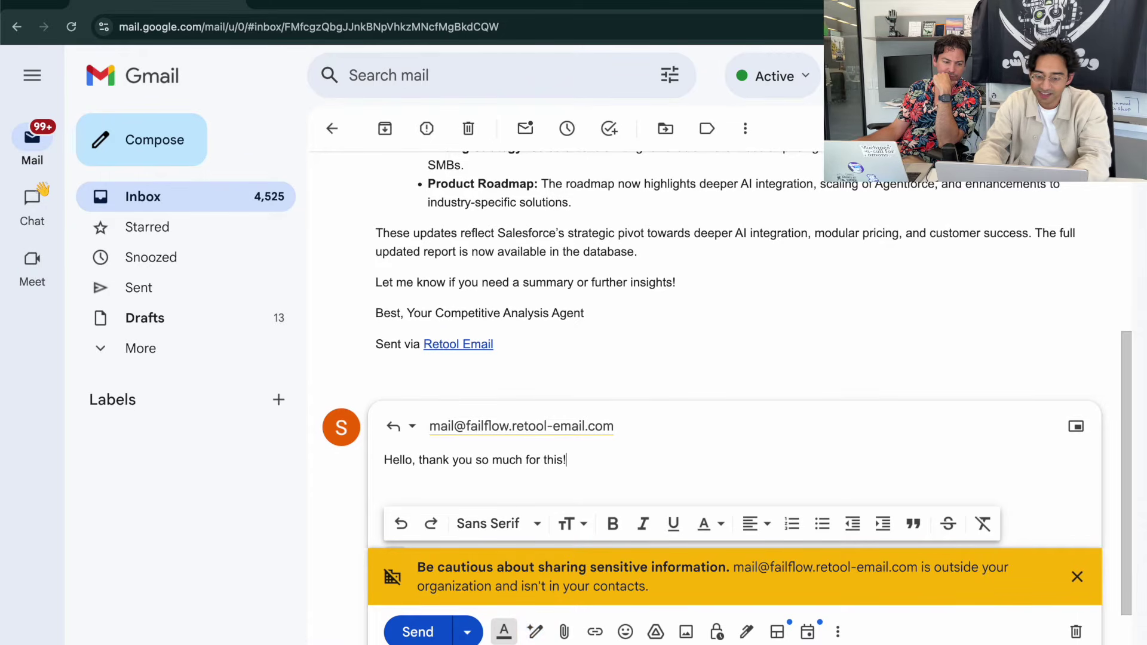
{"action": "key", "text": "ctrl+Return"}
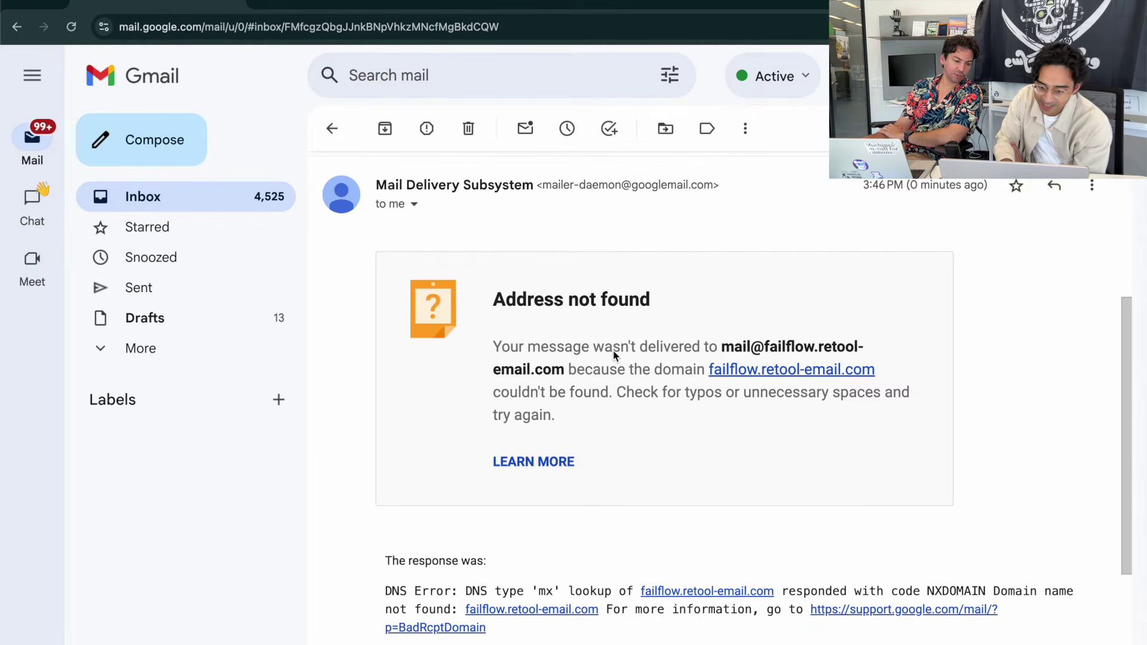
Read the replies in the Gmail thread, switch back to Retool and review the Latest Salesforce Updates chat from the first message to the final analysis.
{"action": "scroll", "coordinate": [614, 355], "scroll_direction": "up", "scroll_amount": 5}
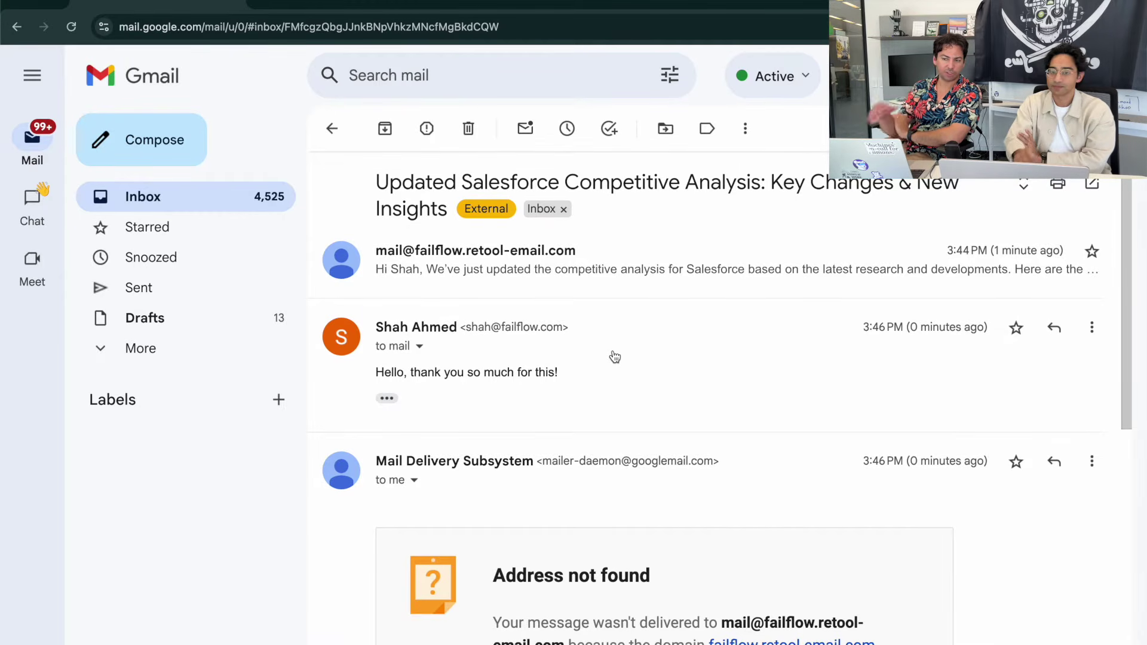
{"action": "left_click", "coordinate": [348, 2]}
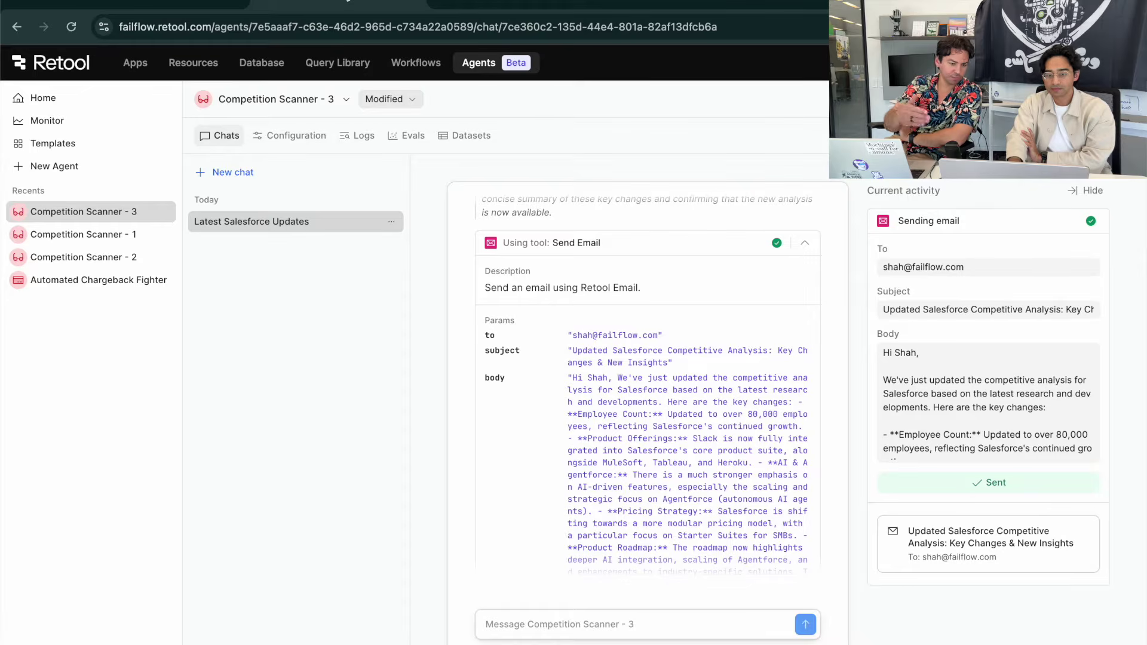
{"action": "scroll", "coordinate": [583, 403], "scroll_direction": "up", "scroll_amount": 3}
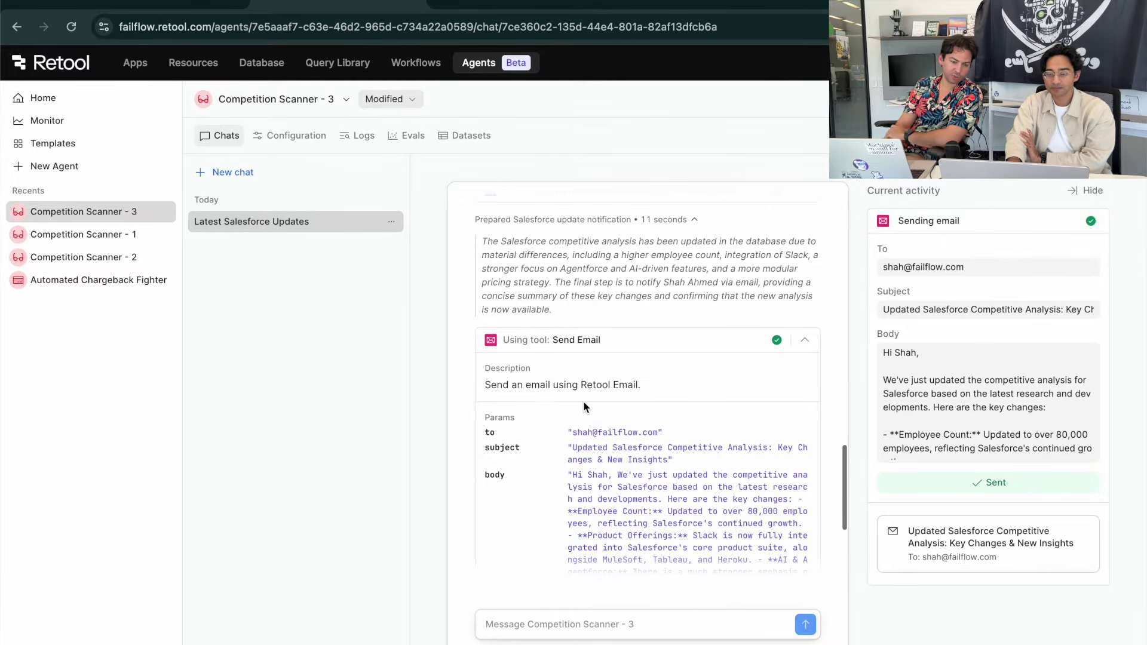
{"action": "scroll", "coordinate": [583, 402], "scroll_direction": "down", "scroll_amount": 8}
{"action": "scroll", "coordinate": [584, 402], "scroll_direction": "down", "scroll_amount": 4}
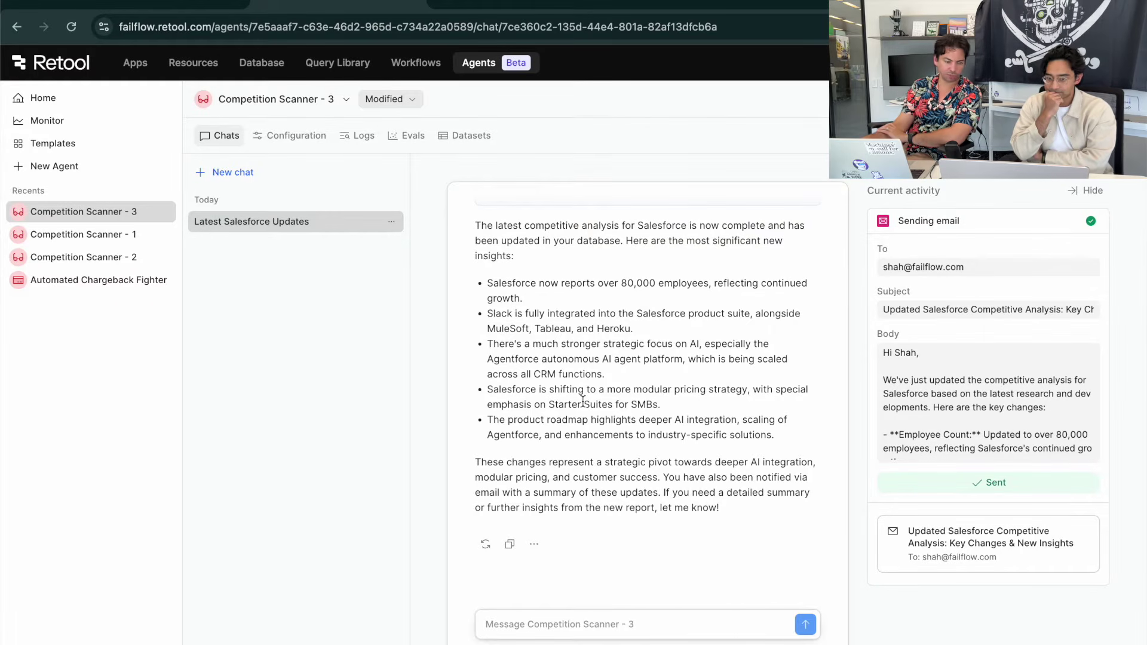
{"action": "left_click", "coordinate": [240, 221]}
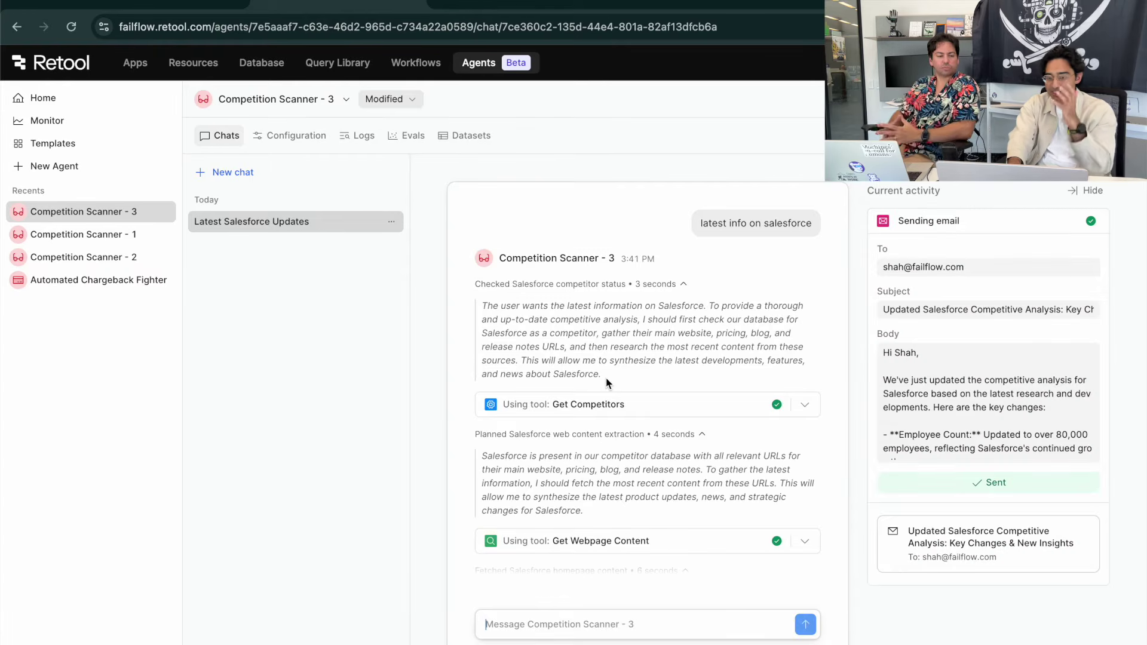
{"action": "scroll", "coordinate": [606, 380], "scroll_direction": "down", "scroll_amount": 15}
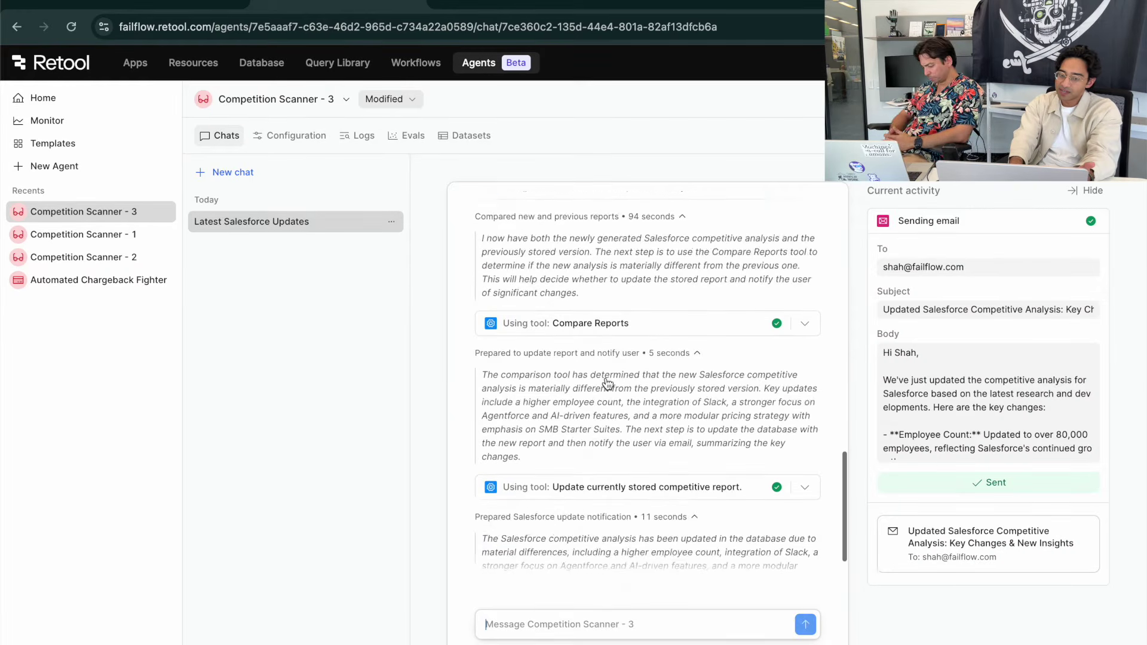
{"action": "scroll", "coordinate": [607, 378], "scroll_direction": "down", "scroll_amount": 2}
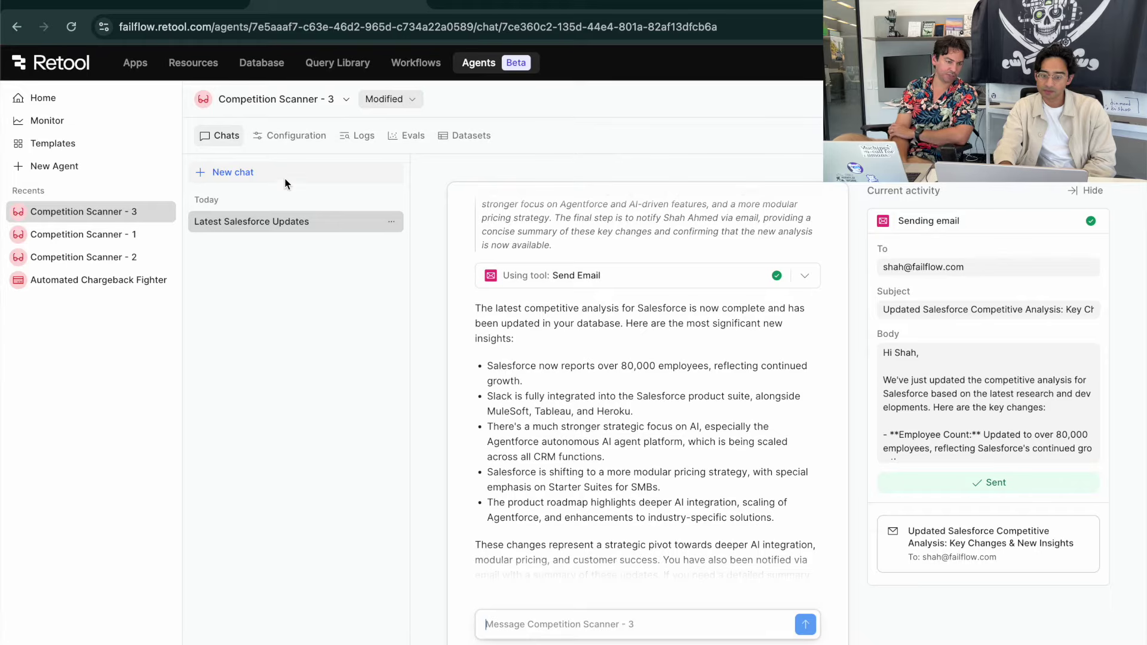
Examine the logs of Competition Scanner - 3, including the Send Email and stored report update entries.
{"action": "left_click", "coordinate": [357, 136]}
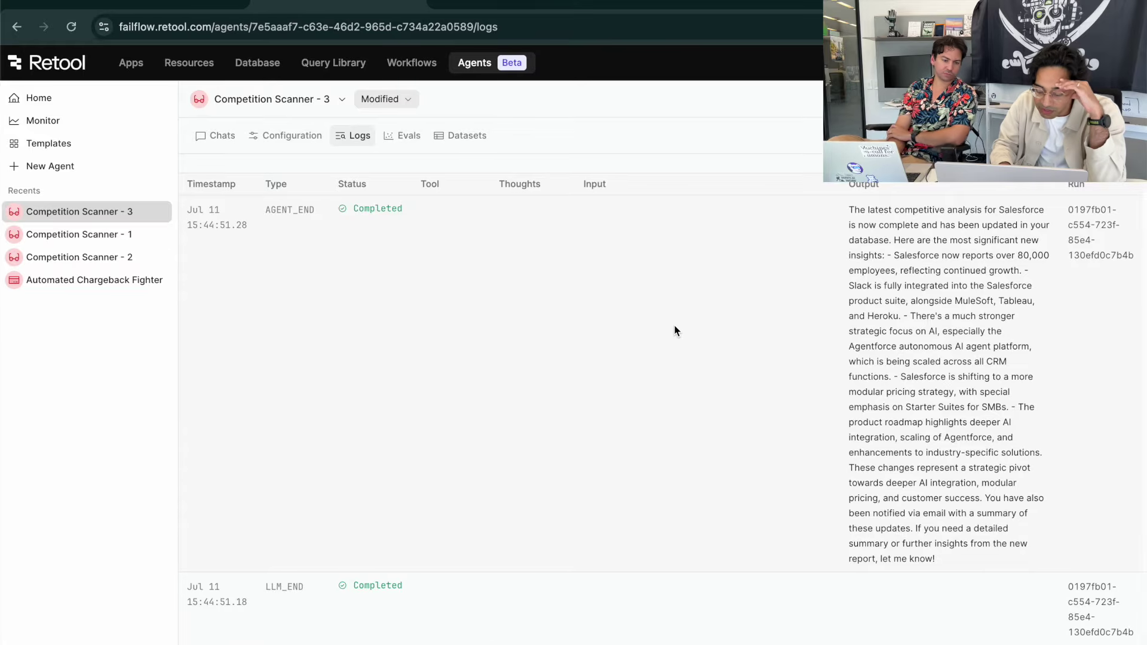
{"action": "scroll", "coordinate": [676, 330], "scroll_direction": "down", "scroll_amount": 3}
{"action": "scroll", "coordinate": [675, 330], "scroll_direction": "up", "scroll_amount": 3}
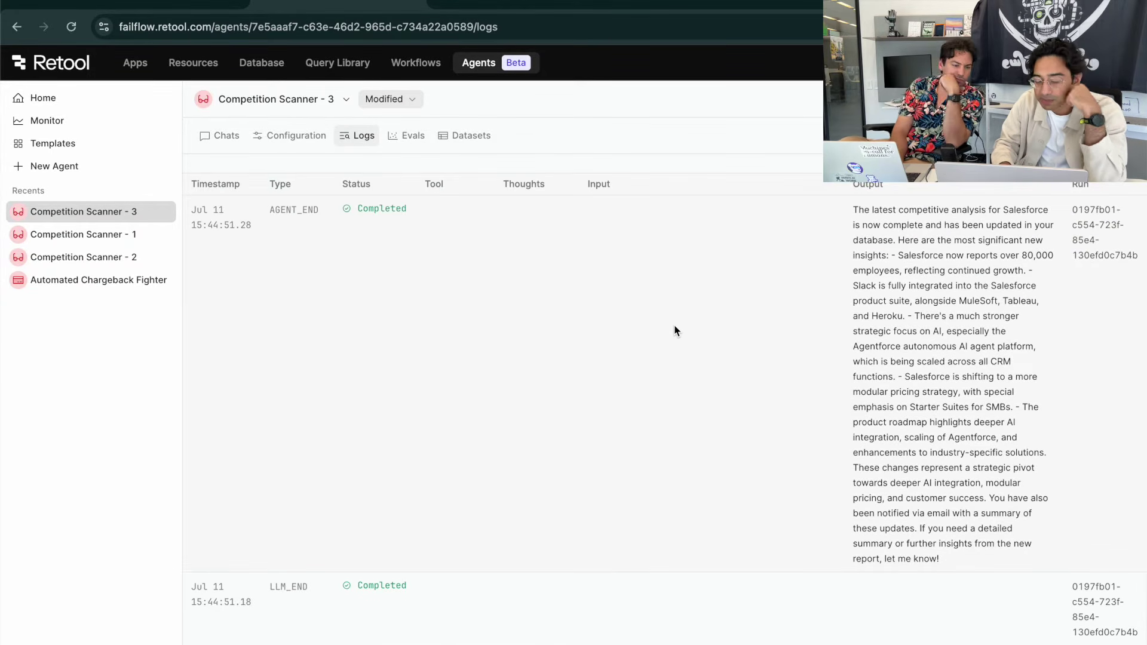
{"action": "scroll", "coordinate": [675, 331], "scroll_direction": "down", "scroll_amount": 15}
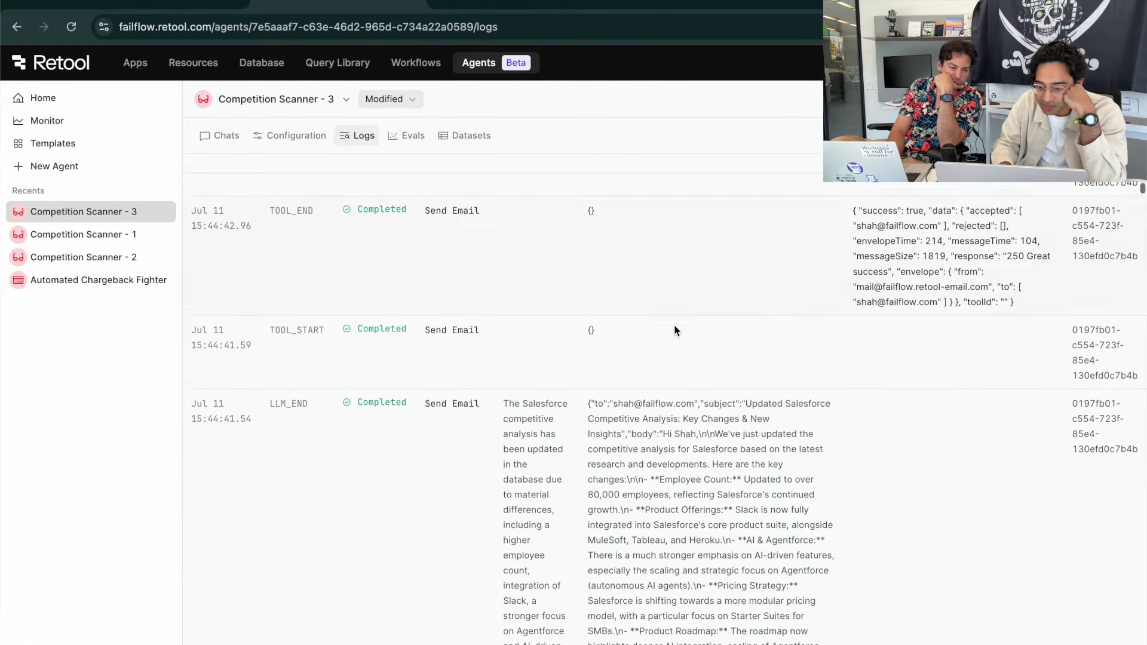
{"action": "scroll", "coordinate": [676, 330], "scroll_direction": "down", "scroll_amount": 3}
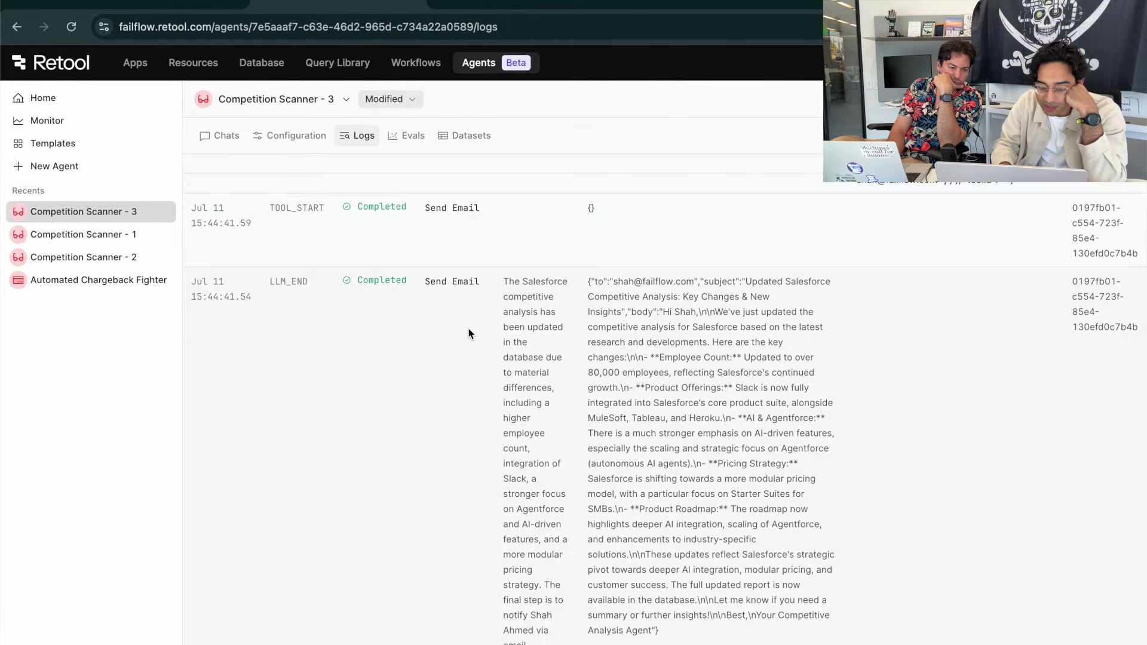
{"action": "scroll", "coordinate": [469, 334], "scroll_direction": "down", "scroll_amount": 2}
{"action": "scroll", "coordinate": [470, 334], "scroll_direction": "down", "scroll_amount": 7}
{"action": "scroll", "coordinate": [469, 334], "scroll_direction": "up", "scroll_amount": 10}
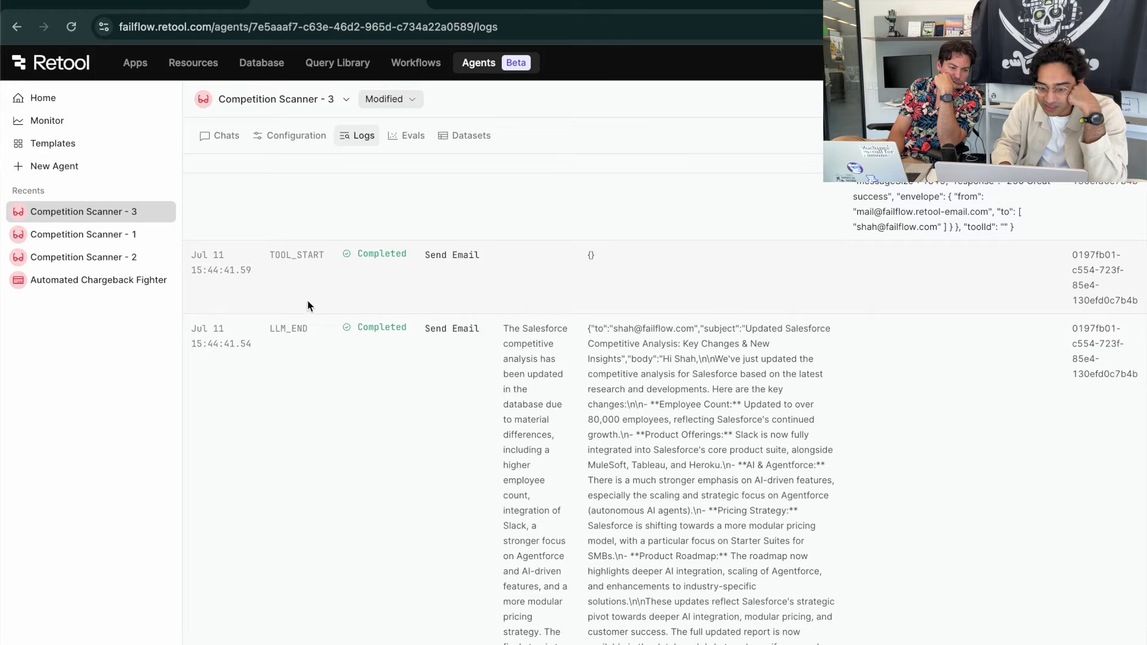
{"action": "scroll", "coordinate": [314, 378], "scroll_direction": "down", "scroll_amount": 9}
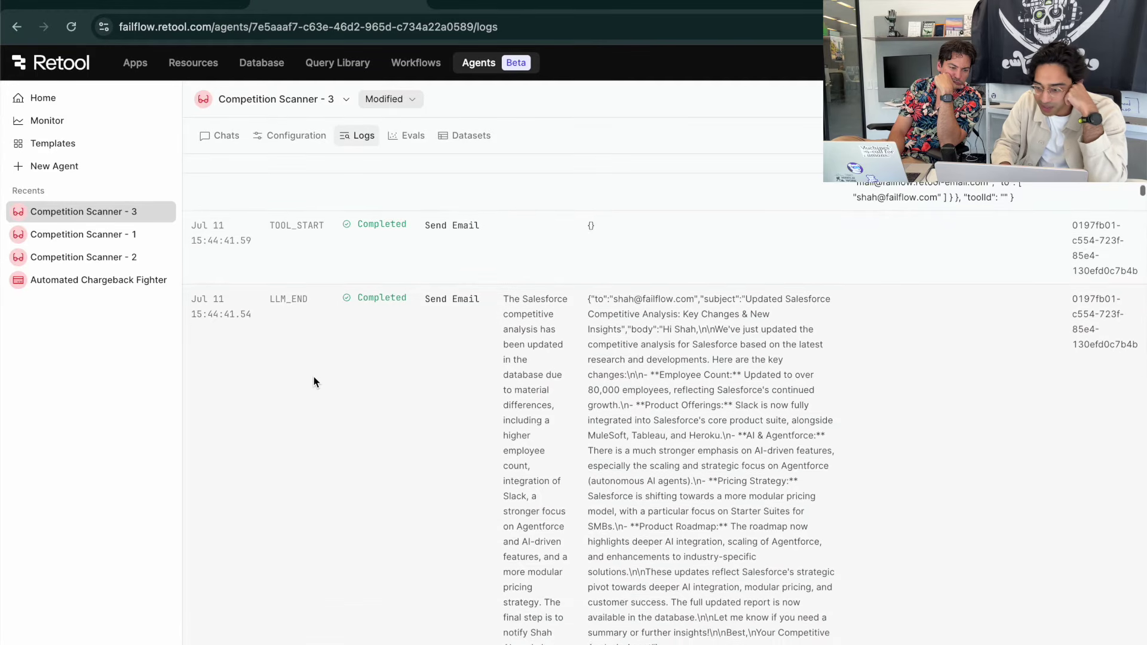
{"action": "scroll", "coordinate": [315, 382], "scroll_direction": "down", "scroll_amount": 10}
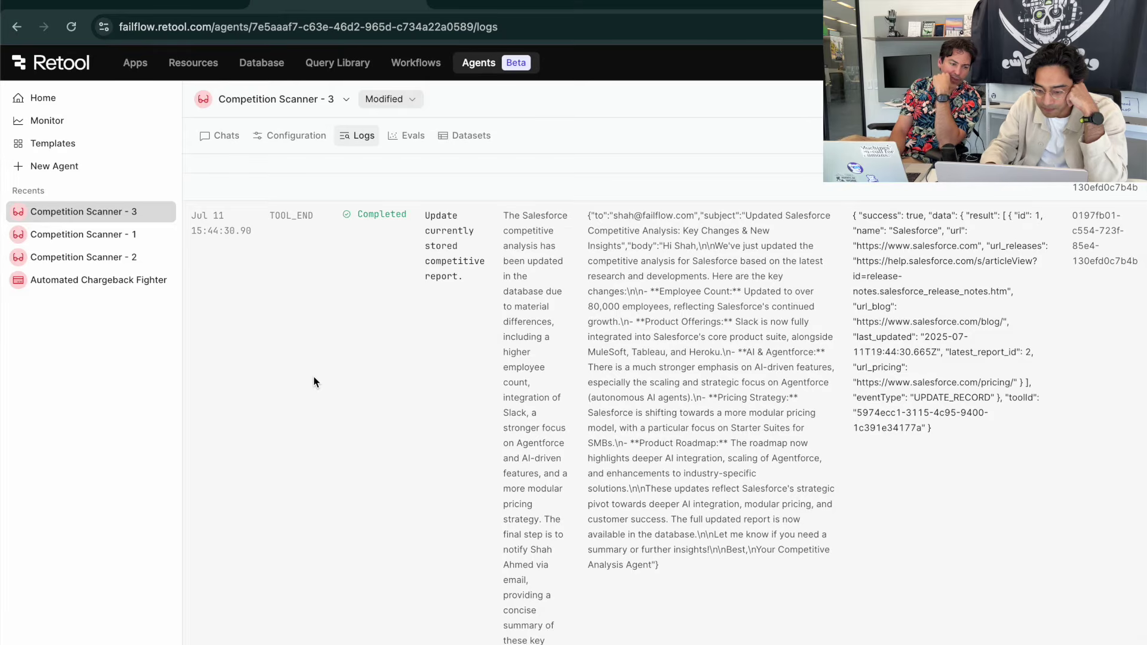
Start a new eval run named "test 2" for Competition Scanner - 3 and follow its link to create a dataset first.
{"action": "key", "text": "alt+Left"}
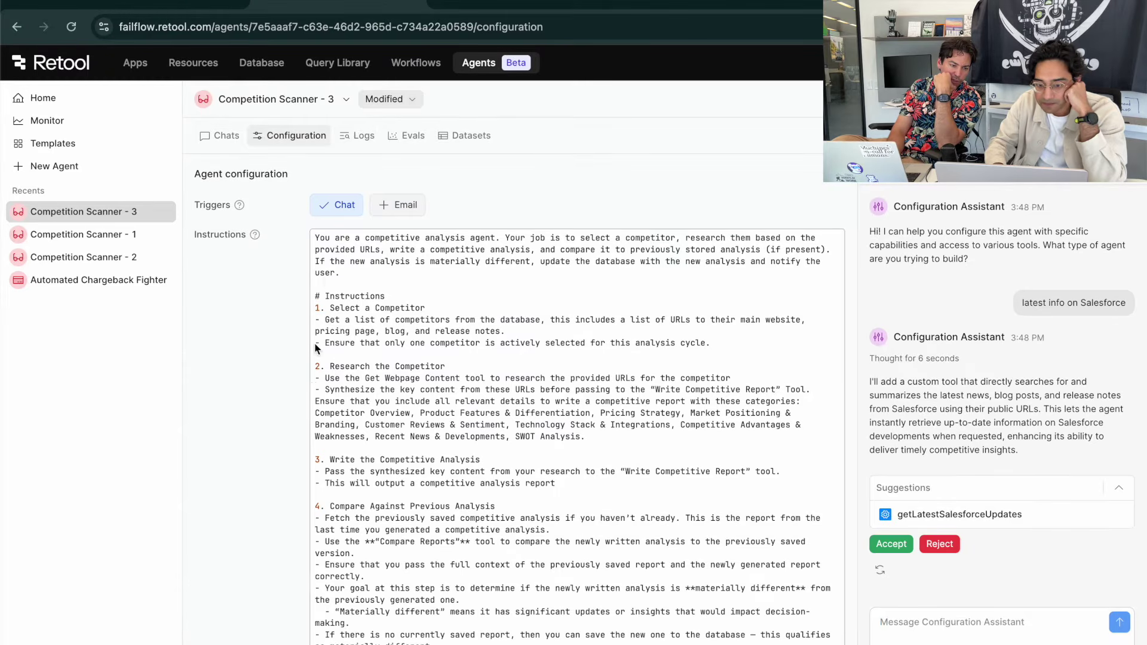
{"action": "left_click", "coordinate": [360, 136]}
{"action": "left_click", "coordinate": [406, 141]}
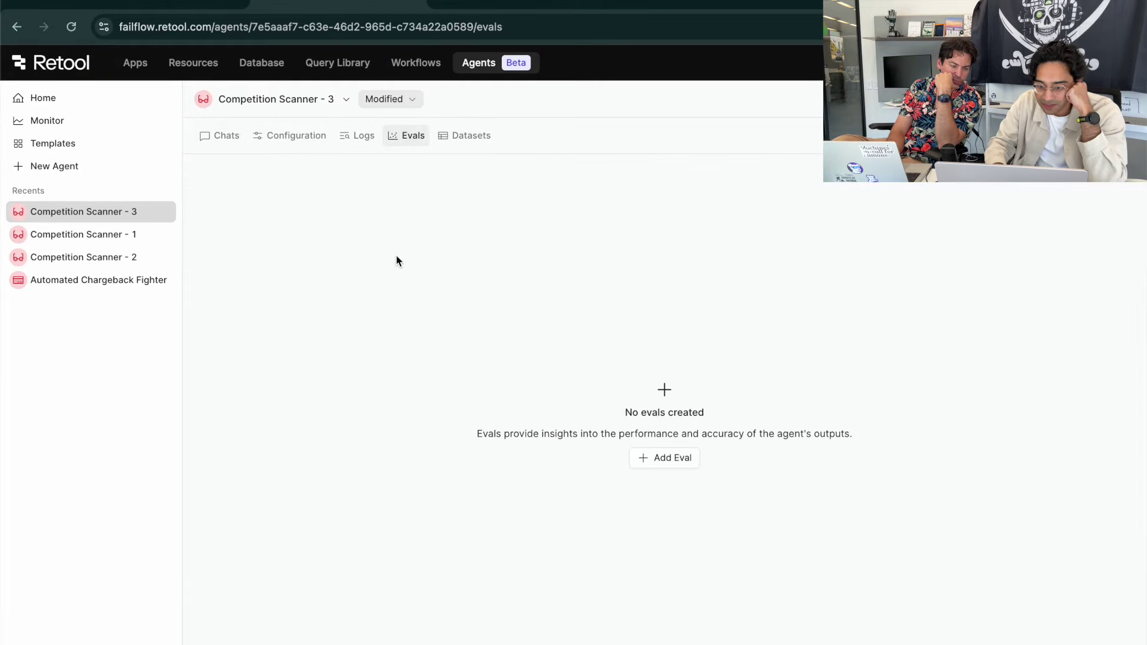
{"action": "left_click", "coordinate": [670, 459]}
{"action": "type", "text": "test 2"}
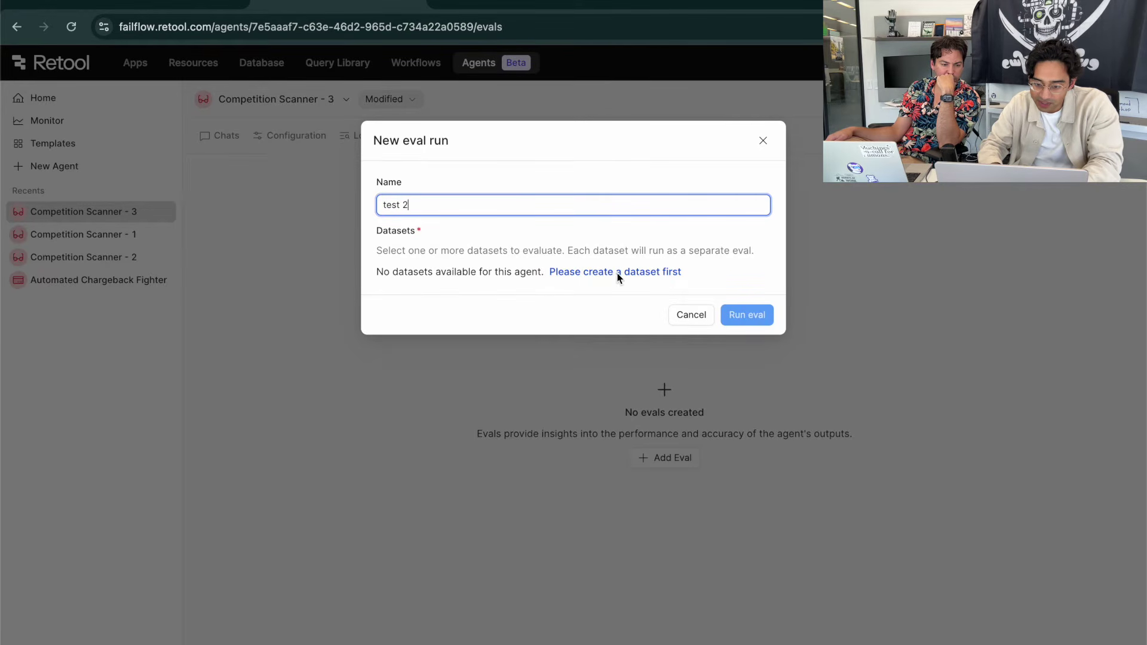
{"action": "left_click", "coordinate": [592, 274]}
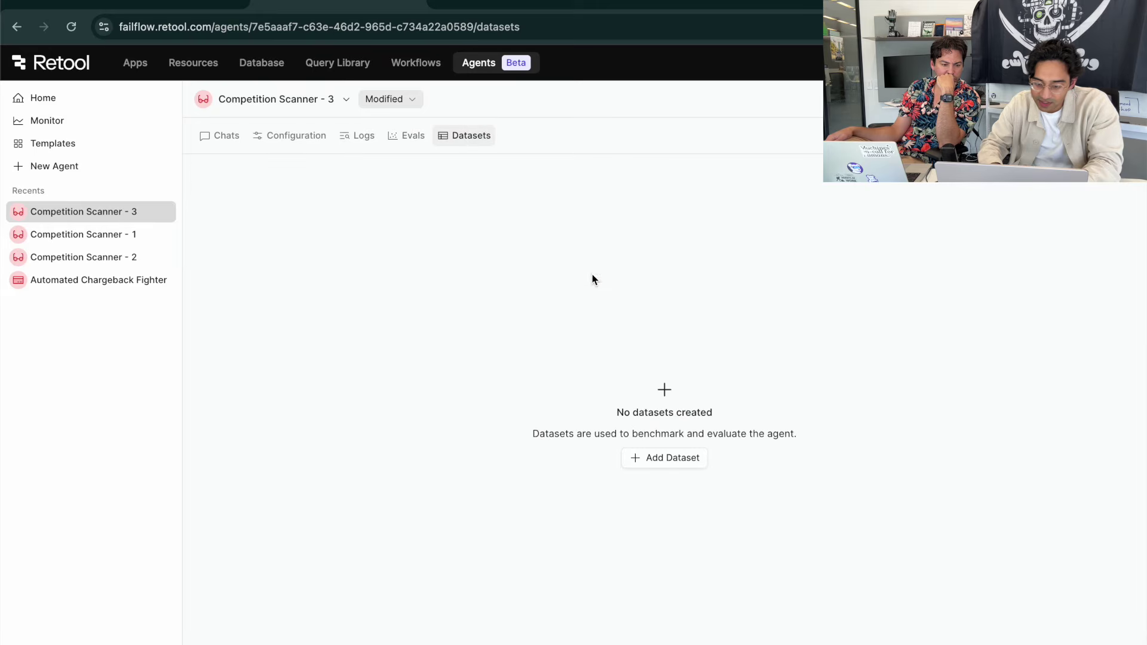
Create a dataset named "test 2" for Competition Scanner - 3 without a description.
{"action": "left_click", "coordinate": [680, 459]}
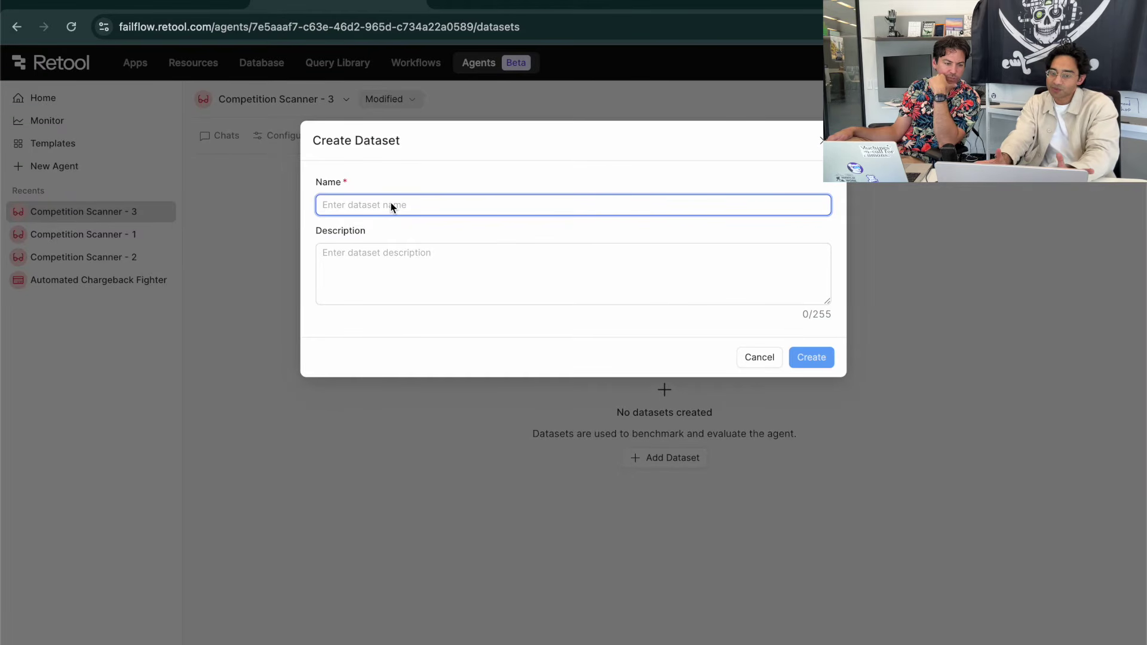
{"action": "type", "text": "test 2"}
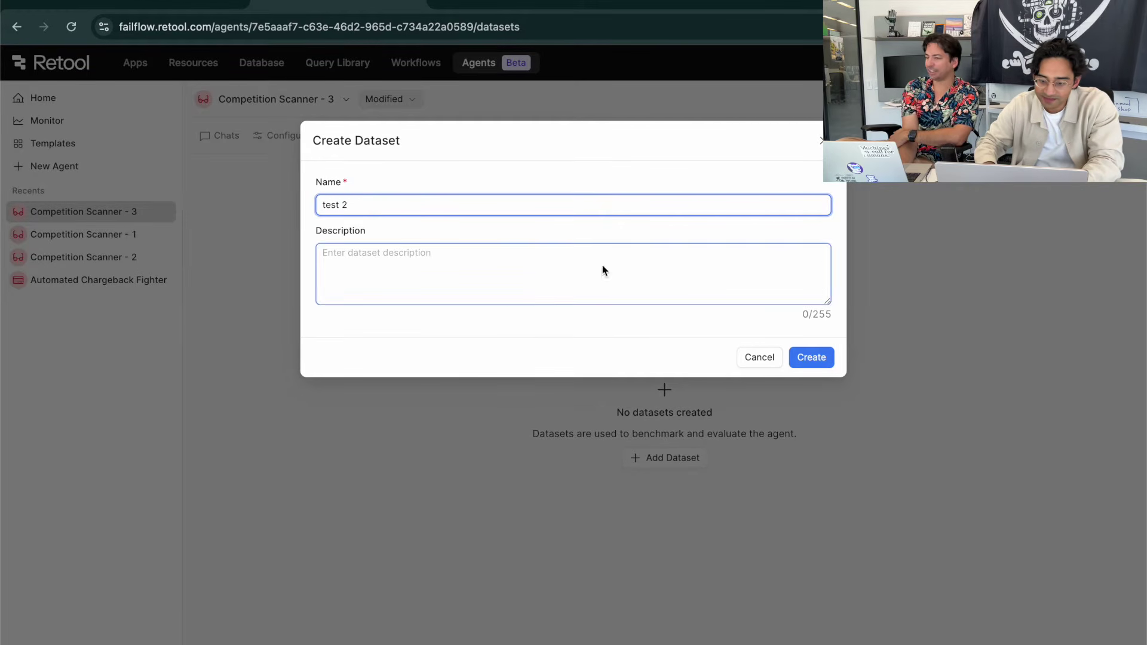
{"action": "left_click", "coordinate": [808, 359]}
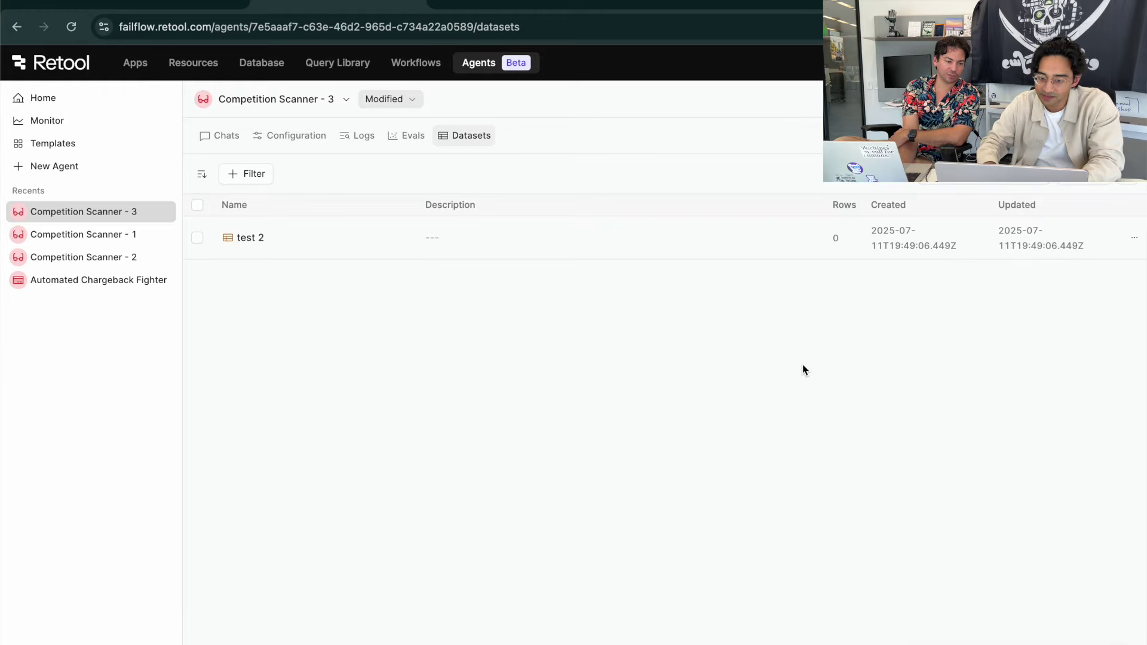
Open the "test 2" dataset to check its test cases, and return to the dataset list.
{"action": "left_click", "coordinate": [341, 245]}
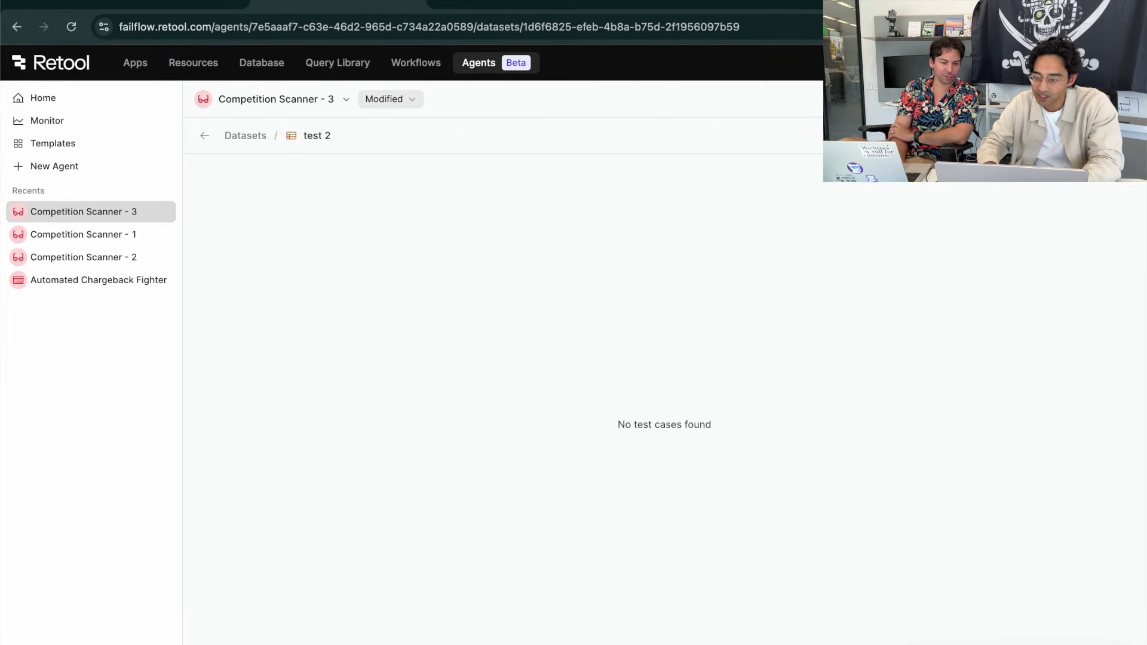
{"action": "left_click", "coordinate": [1094, 136]}
{"action": "left_click", "coordinate": [701, 424]}
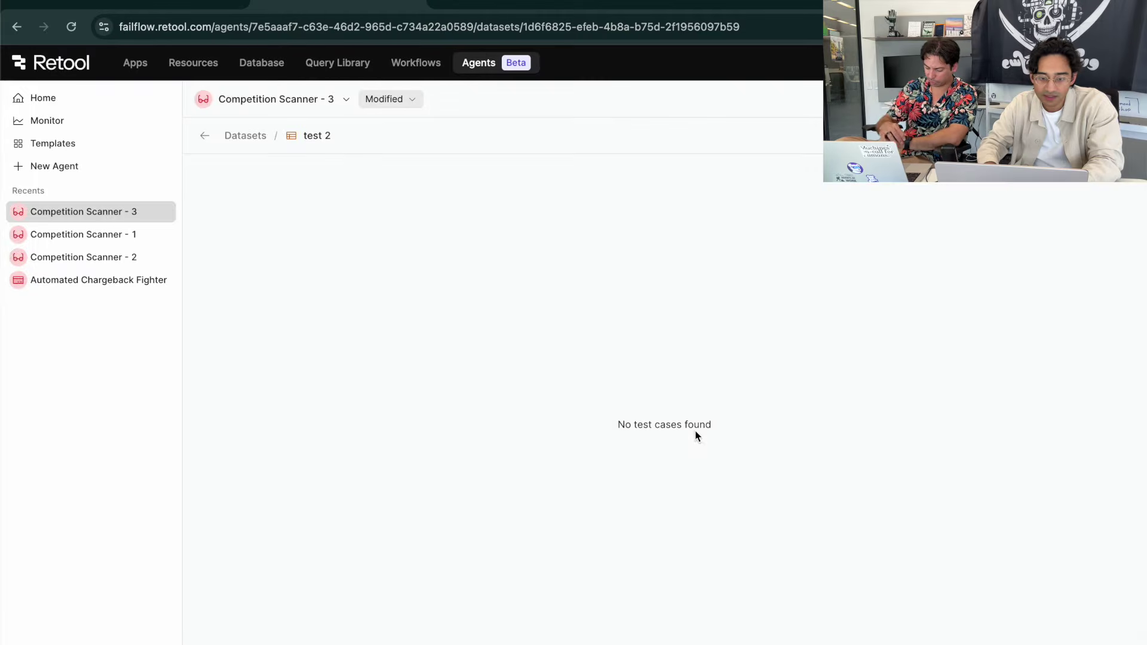
{"action": "left_click", "coordinate": [245, 137]}
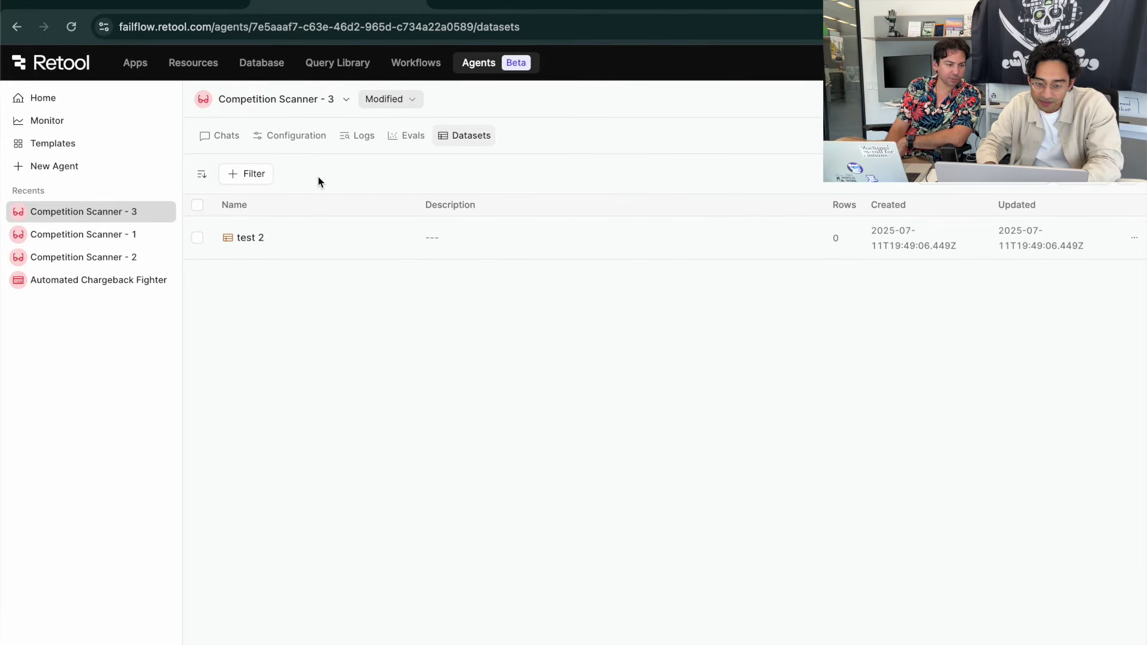
Open the details of the newest AGENT_END log entry of Competition Scanner - 3 and read its output.
{"action": "left_click", "coordinate": [360, 138]}
{"action": "left_click", "coordinate": [704, 266]}
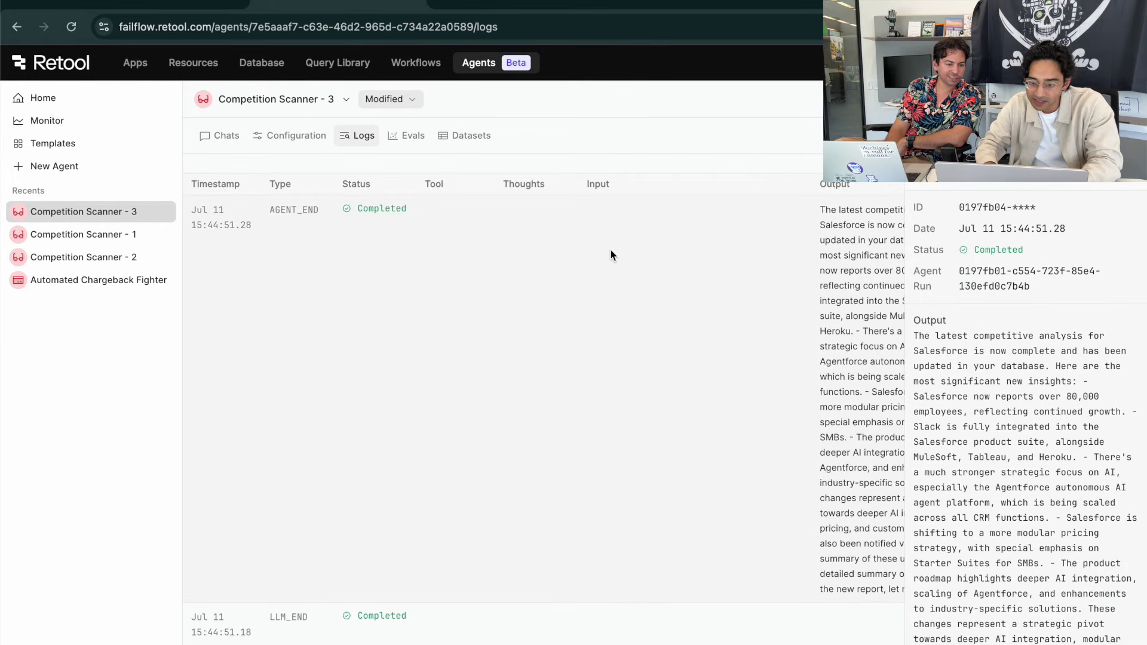
{"action": "scroll", "coordinate": [1042, 234], "scroll_direction": "down", "scroll_amount": 1}
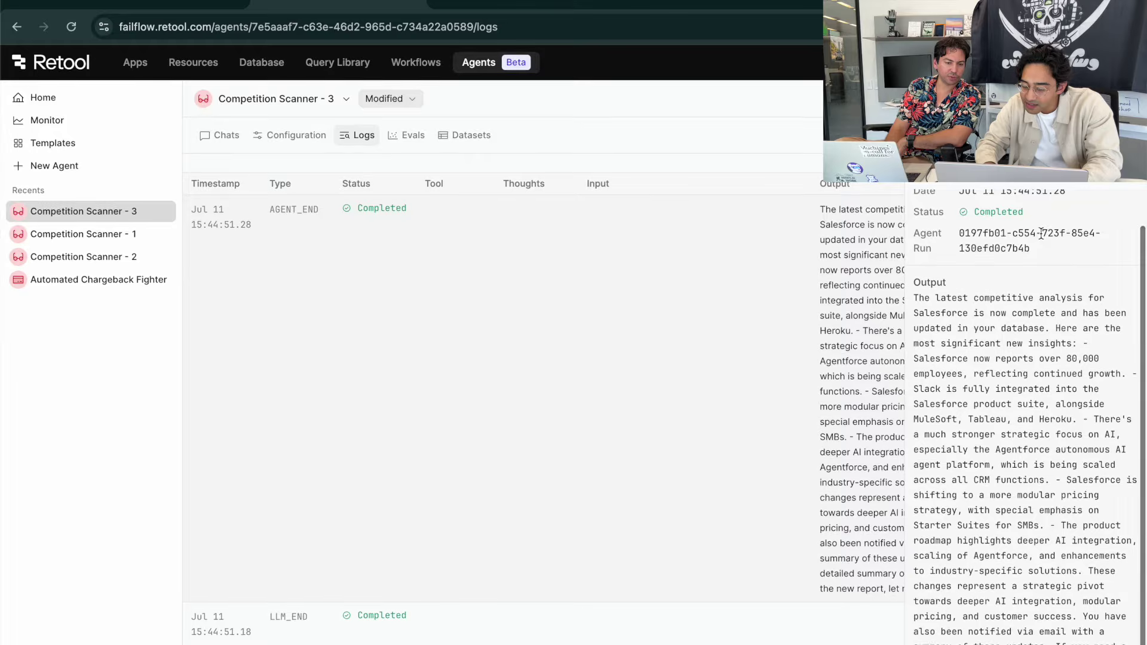
{"action": "scroll", "coordinate": [1043, 234], "scroll_direction": "up", "scroll_amount": 1}
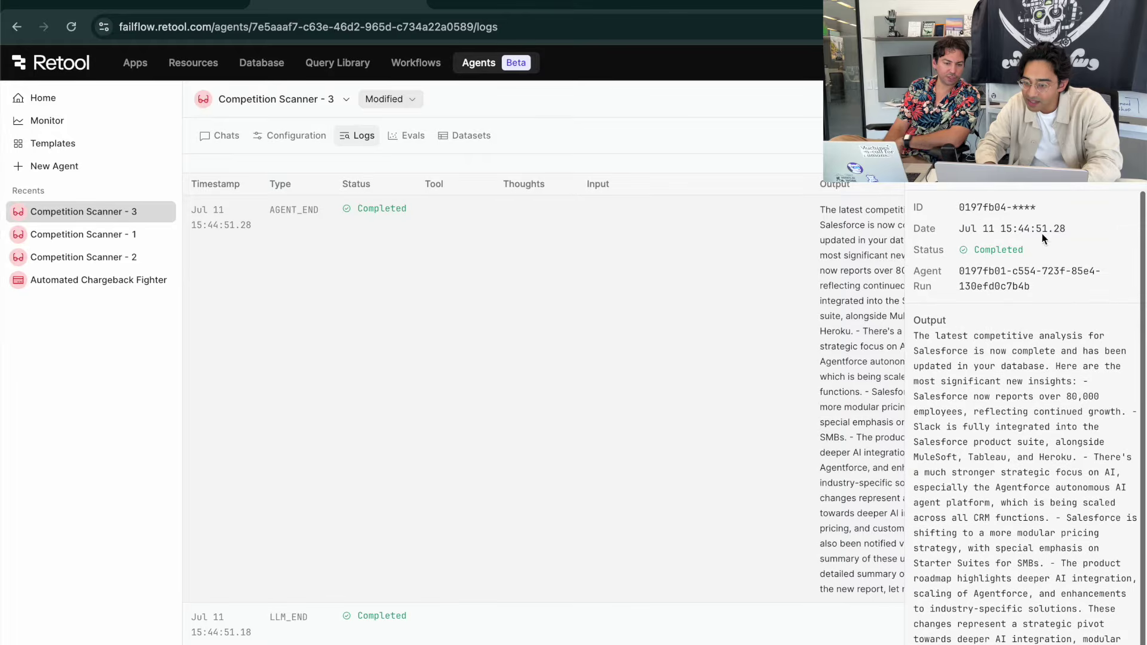
Start another new eval run for Competition Scanner - 3 and enter "test" as its name.
{"action": "left_click", "coordinate": [406, 137]}
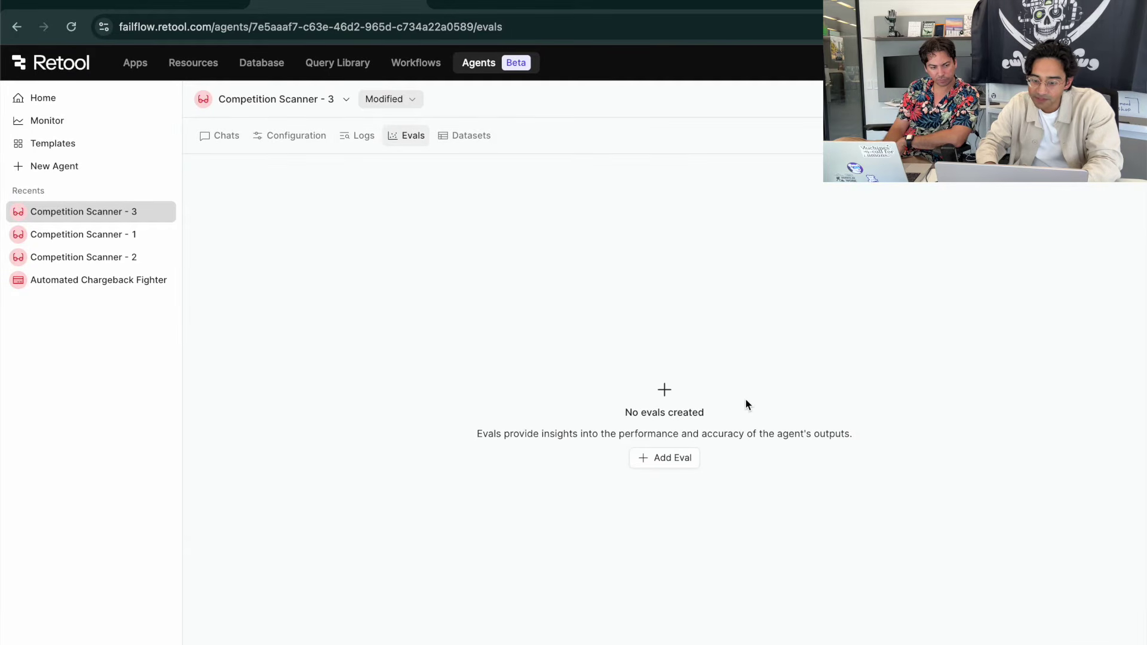
{"action": "left_click", "coordinate": [677, 459]}
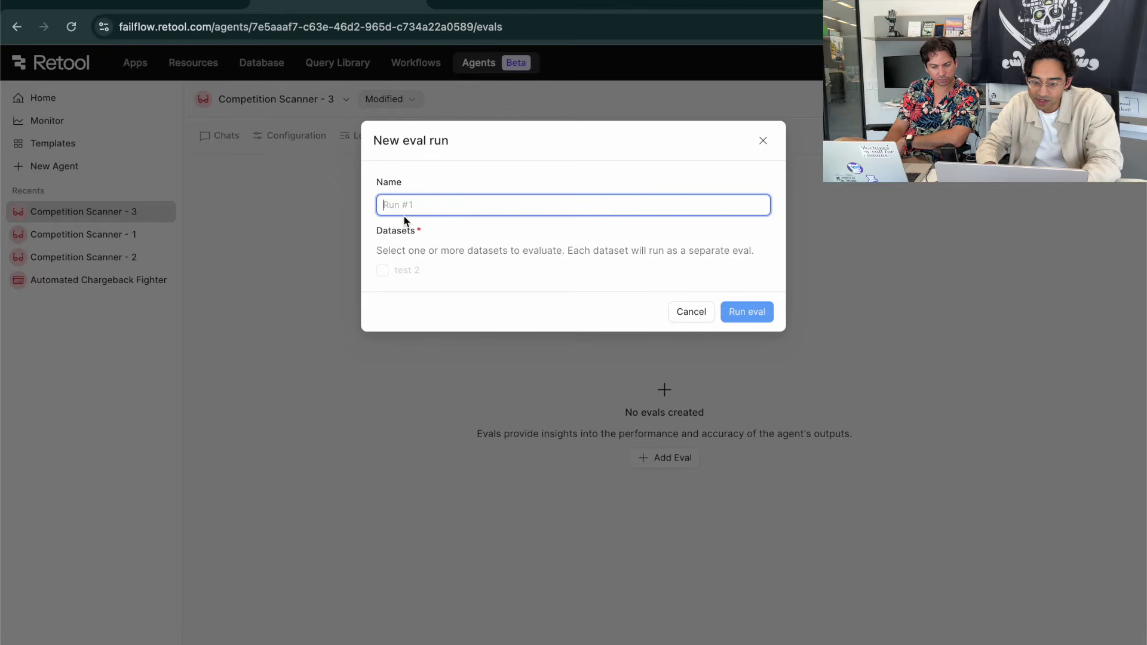
{"action": "type", "text": "d"}
{"action": "key", "text": "BackSpace"}
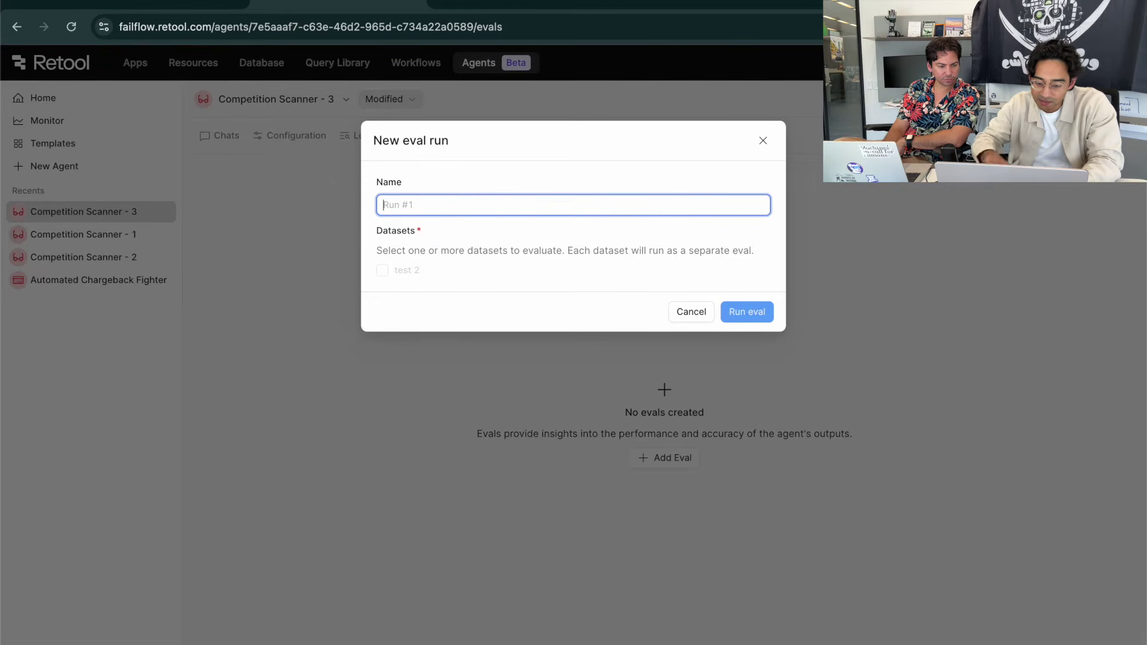
{"action": "type", "text": "test"}
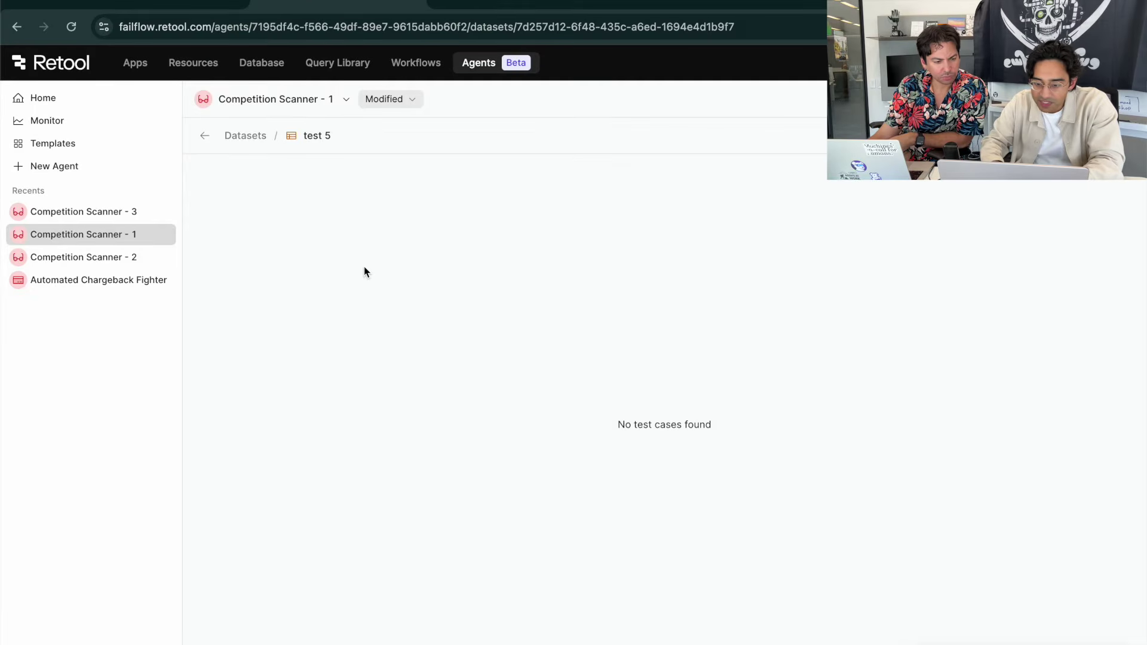
Start a new test case in dataset "test 5" and add "hello!" as a previous message with the Assistant role.
{"action": "left_click", "coordinate": [1099, 135]}
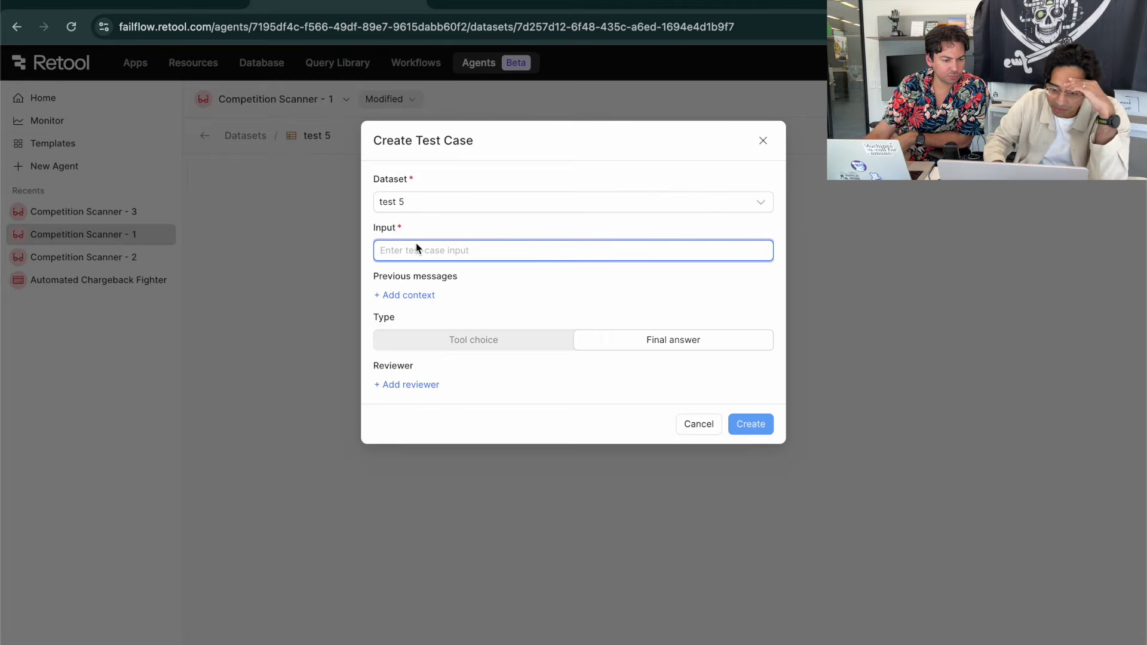
{"action": "left_click", "coordinate": [417, 296]}
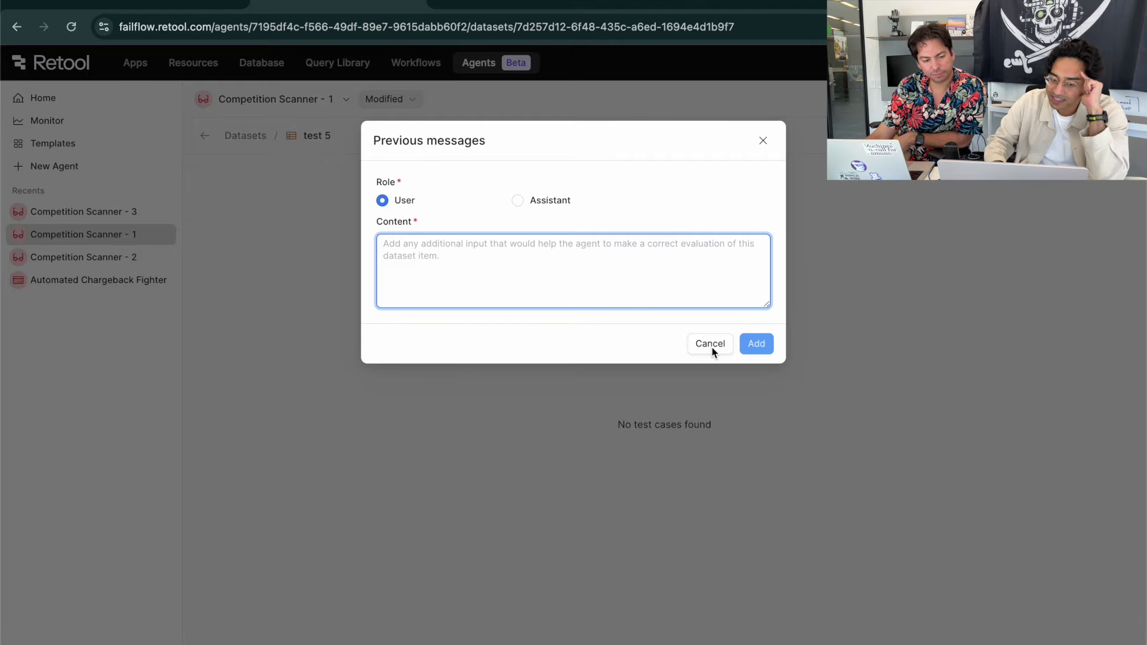
{"action": "left_click", "coordinate": [519, 200]}
{"action": "left_click", "coordinate": [403, 200]}
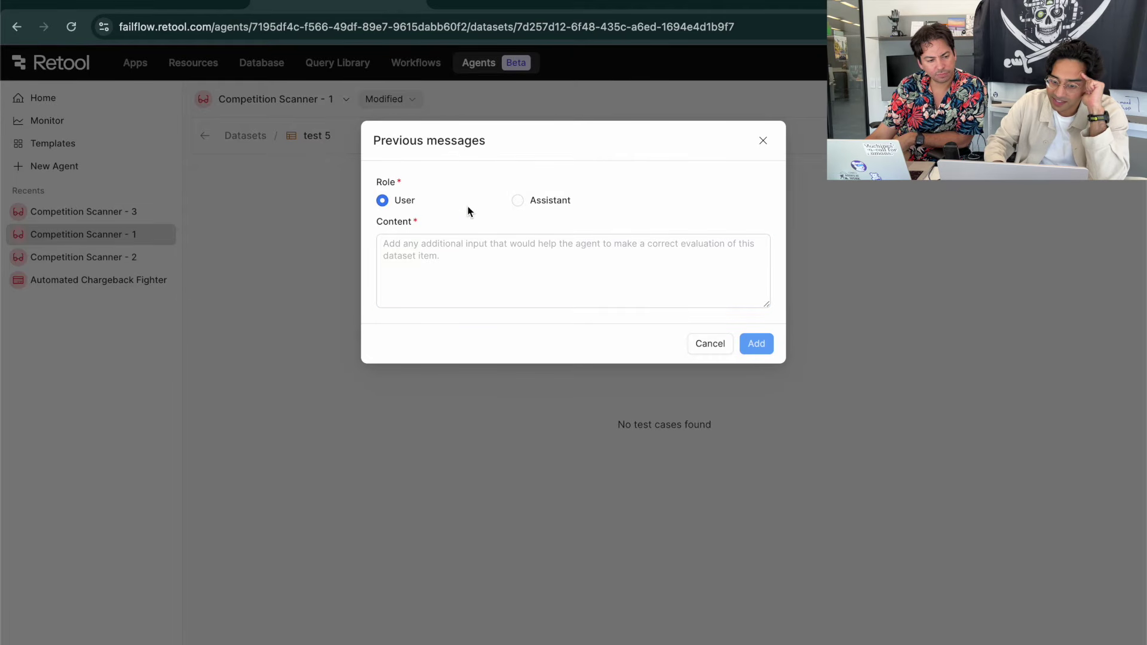
{"action": "left_click", "coordinate": [518, 200]}
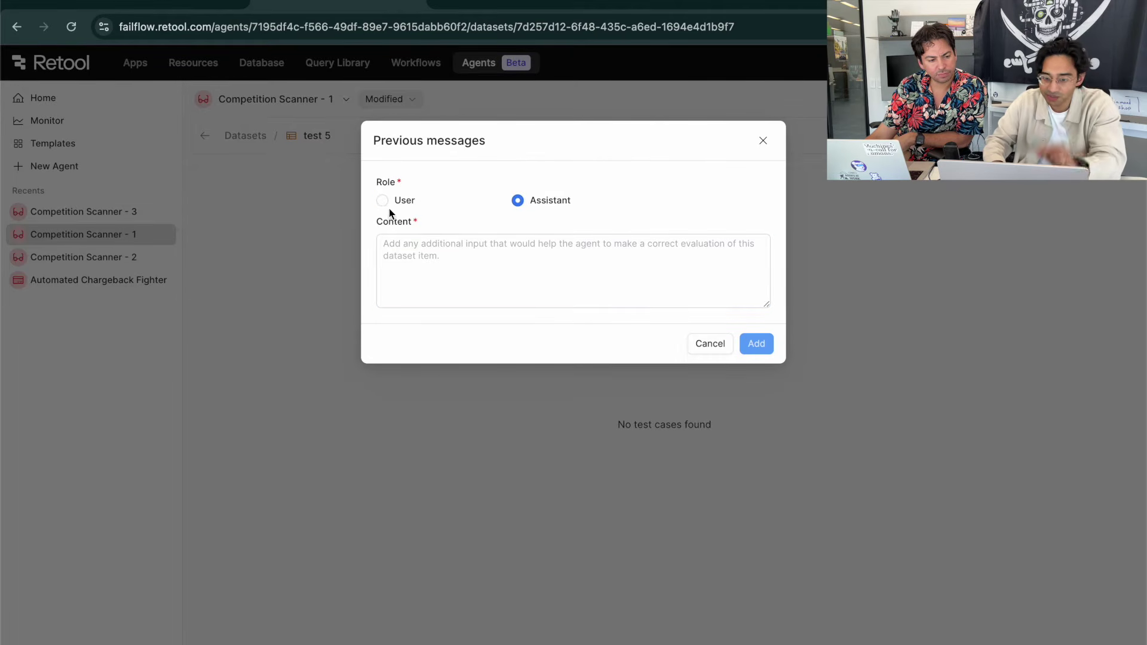
{"action": "left_click", "coordinate": [382, 200]}
{"action": "left_click", "coordinate": [518, 201]}
{"action": "left_click", "coordinate": [509, 259]}
{"action": "type", "text": "hello!"}
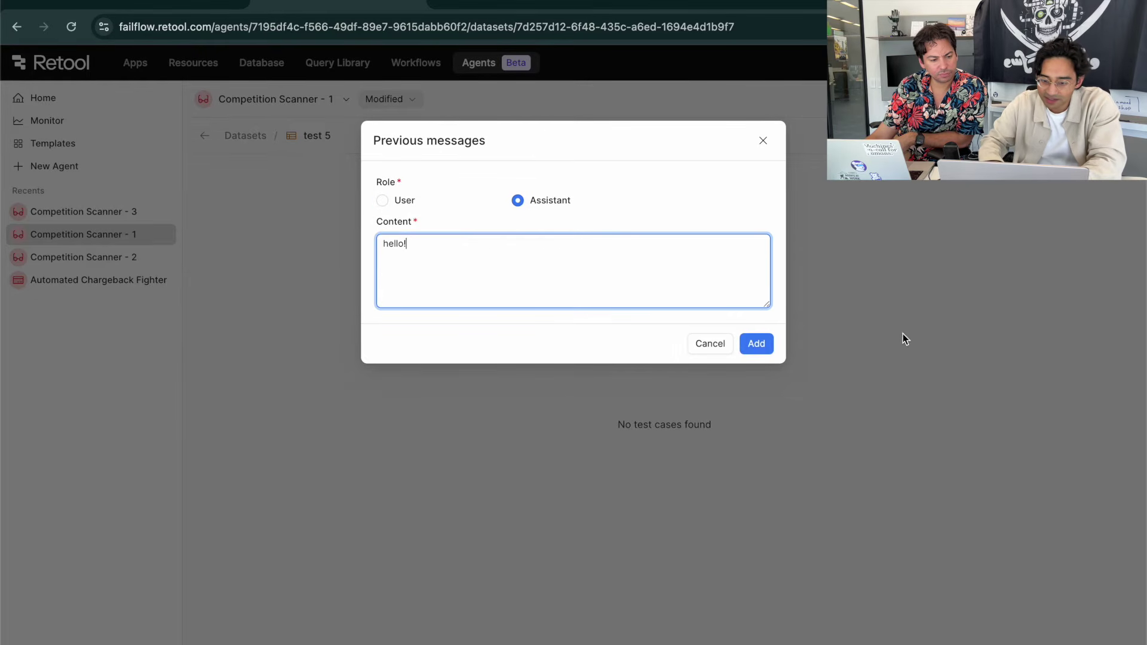
{"action": "left_click", "coordinate": [758, 349]}
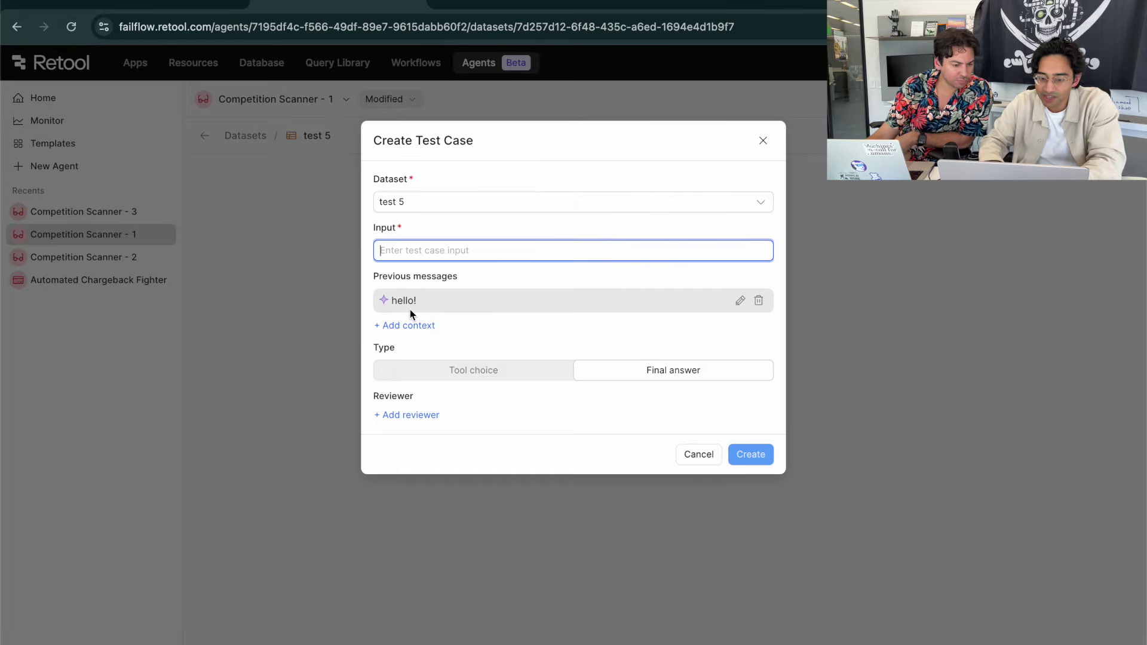
Add the previous message "i need salesforce info" with the User role to the test case.
{"action": "left_click", "coordinate": [422, 326]}
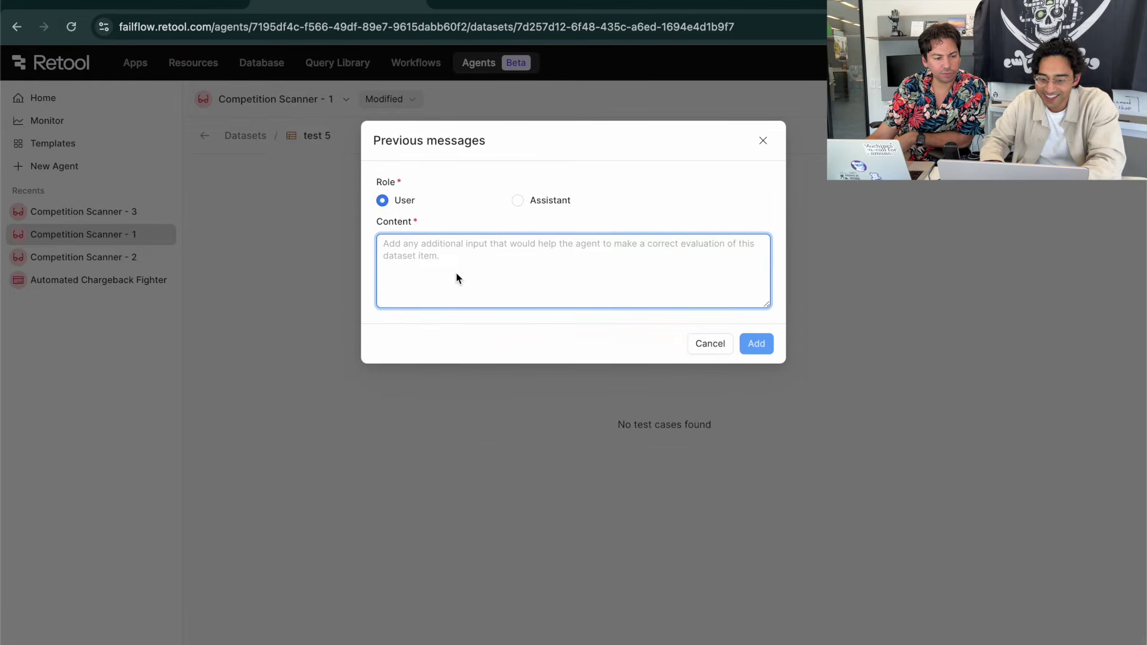
{"action": "type", "text": "info"}
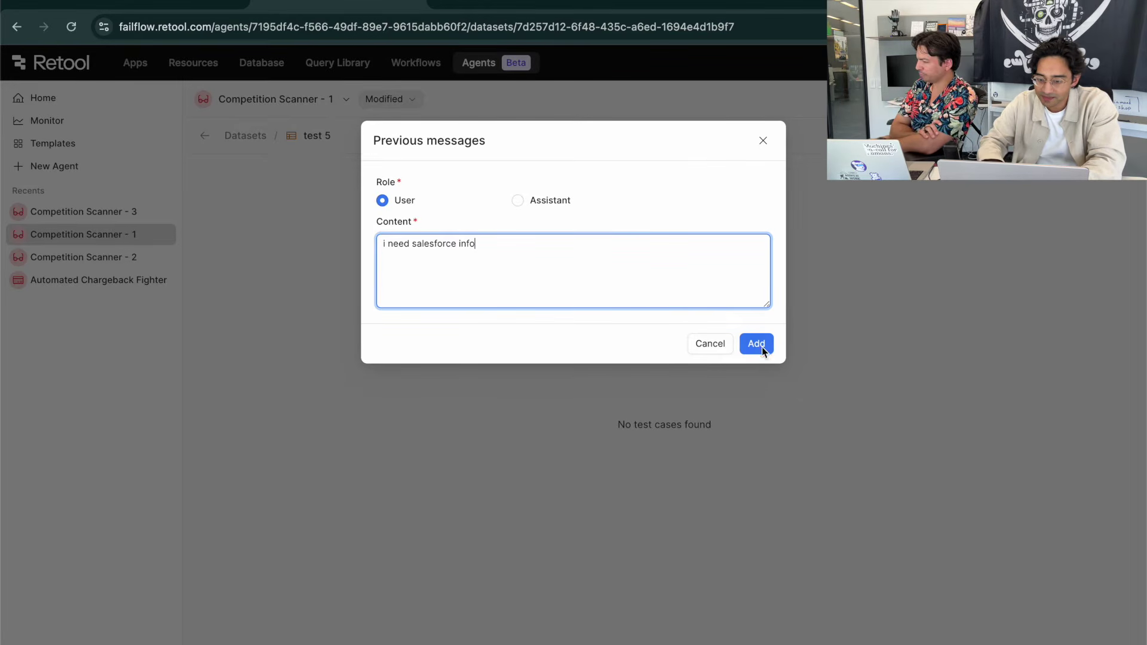
{"action": "left_click", "coordinate": [762, 346]}
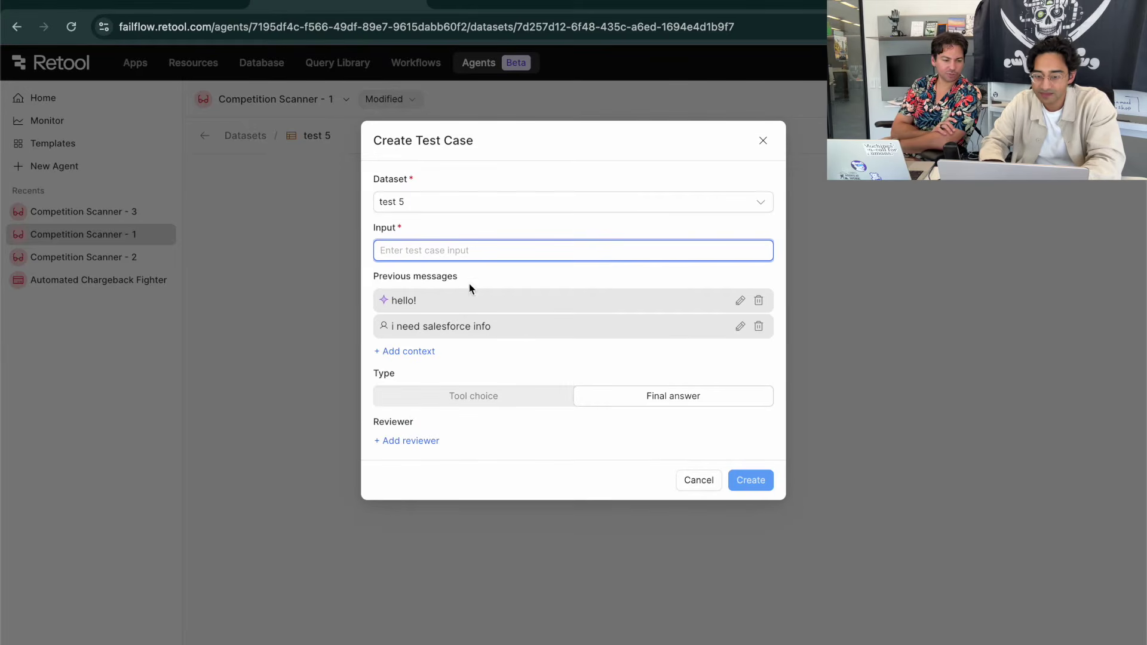
{"action": "left_click", "coordinate": [462, 370]}
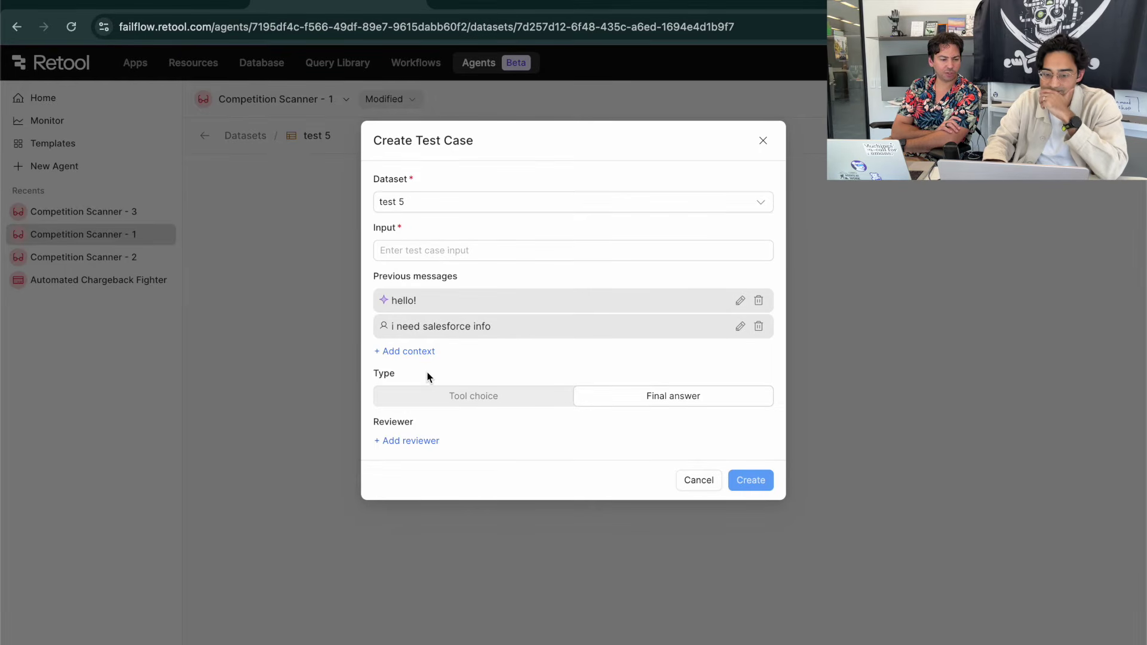
Enter "salesforce scenario" as the input of the test case.
{"action": "left_click", "coordinate": [413, 251]}
{"action": "type", "text": "t"}
{"action": "key", "text": "BackSpace"}
{"action": "type", "text": "slaesf"}
{"action": "key", "text": "BackSpace"}
{"action": "key", "text": "BackSpace"}
{"action": "key", "text": "BackSpace"}
{"action": "key", "text": "BackSpace"}
{"action": "key", "text": "BackSpace"}
{"action": "key", "text": "BackSpace"}
{"action": "type", "text": "salesforce scenario"}
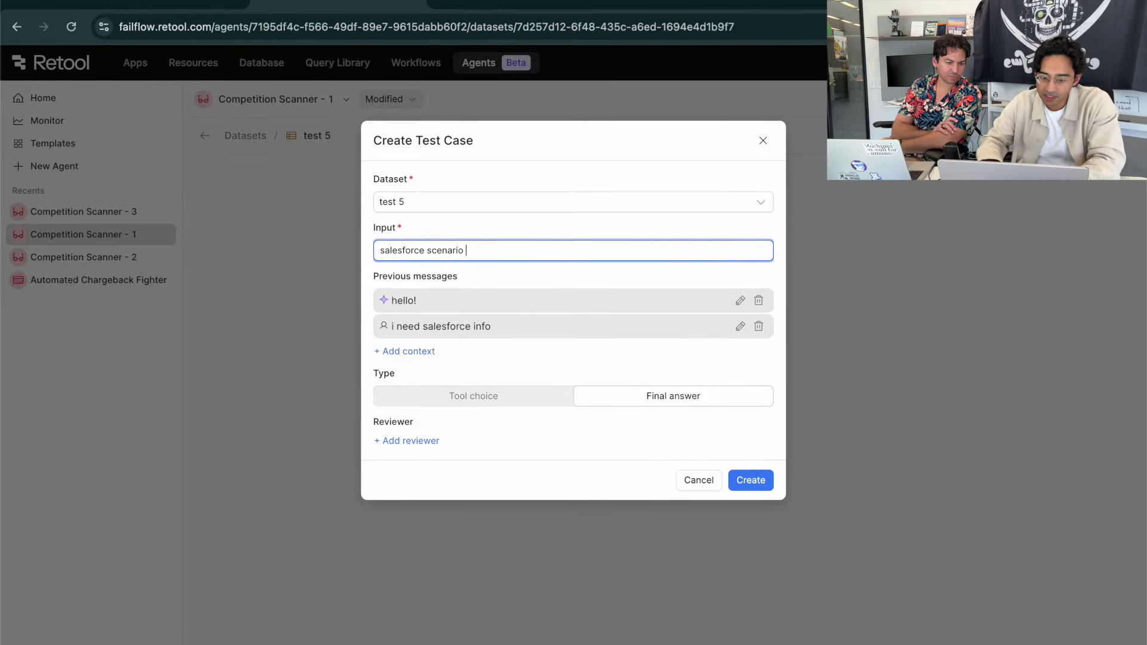
{"action": "left_click", "coordinate": [570, 375]}
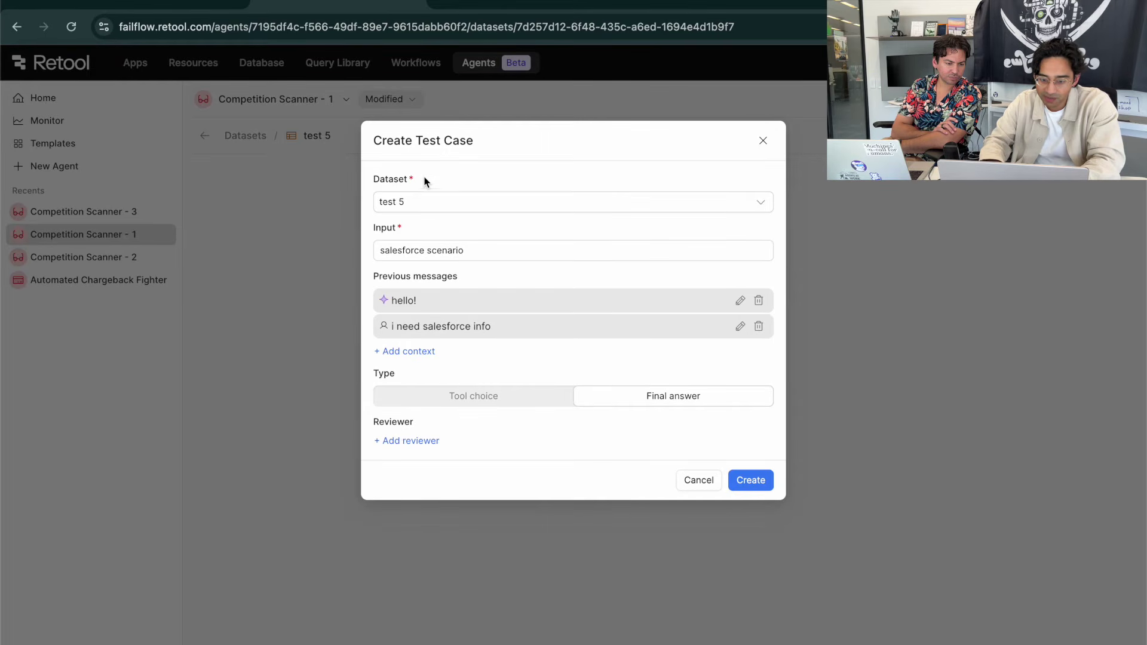
Add a String contains reviewer with the substring "80,000", not case sensitive, and create the test case.
{"action": "left_click", "coordinate": [402, 442]}
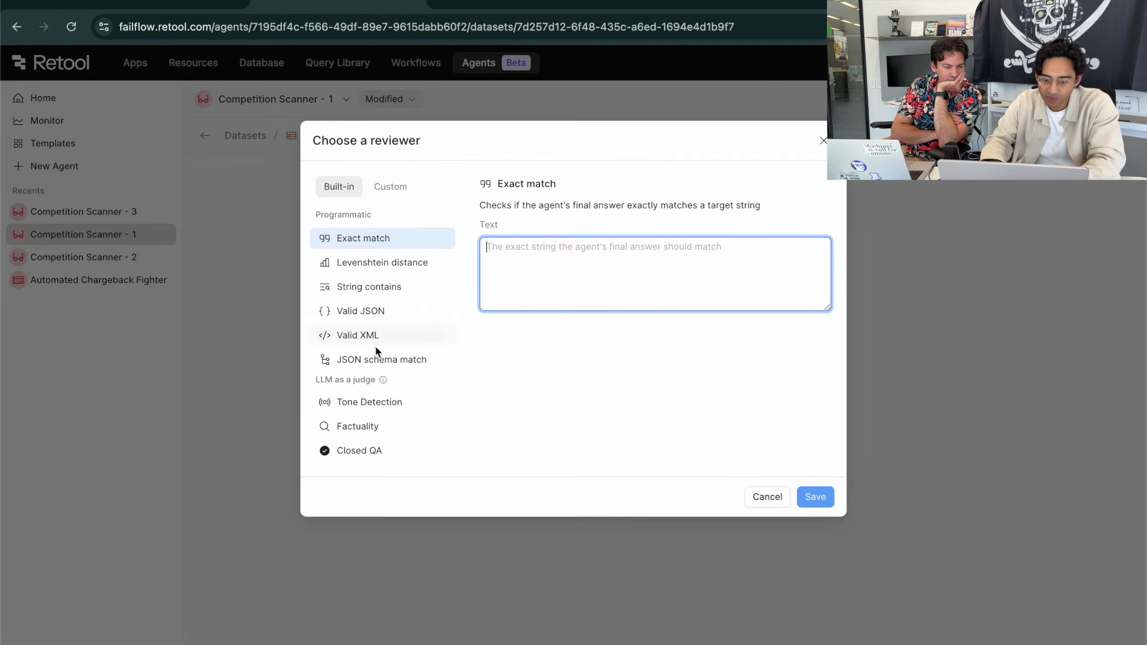
{"action": "left_click", "coordinate": [352, 433]}
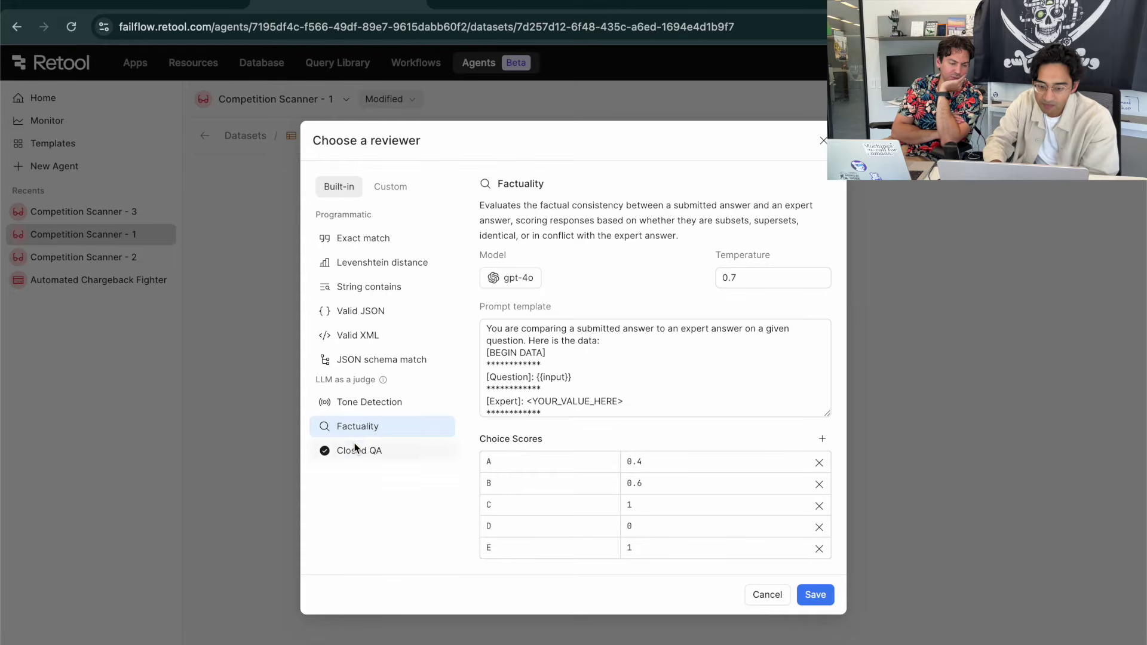
{"action": "left_click", "coordinate": [355, 448]}
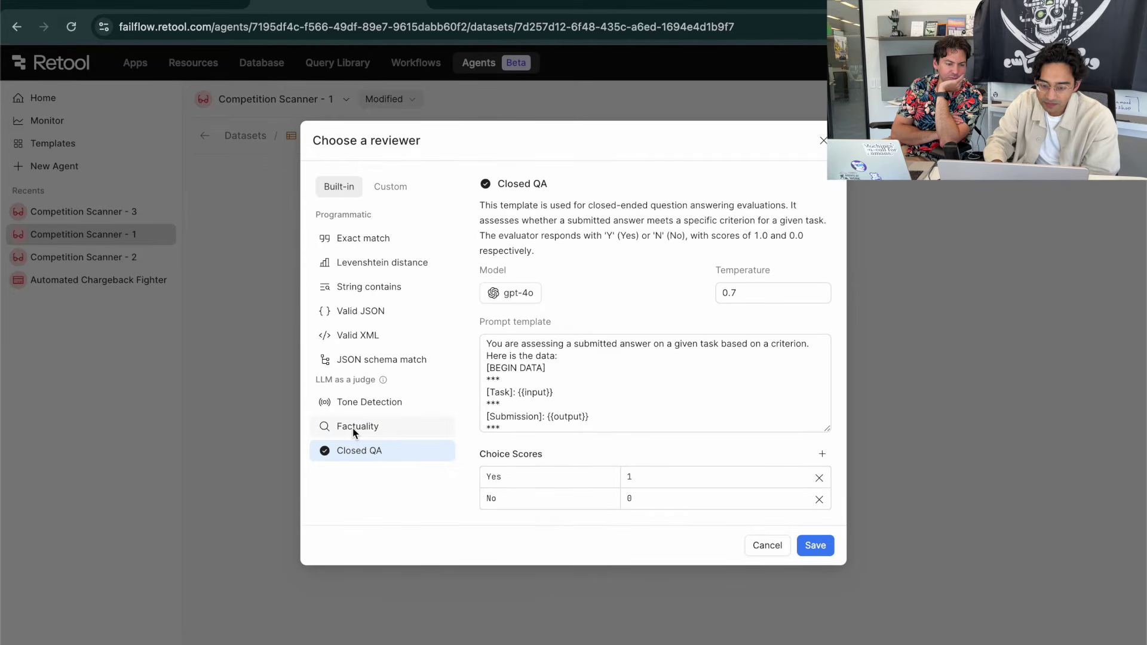
{"action": "left_click", "coordinate": [354, 428]}
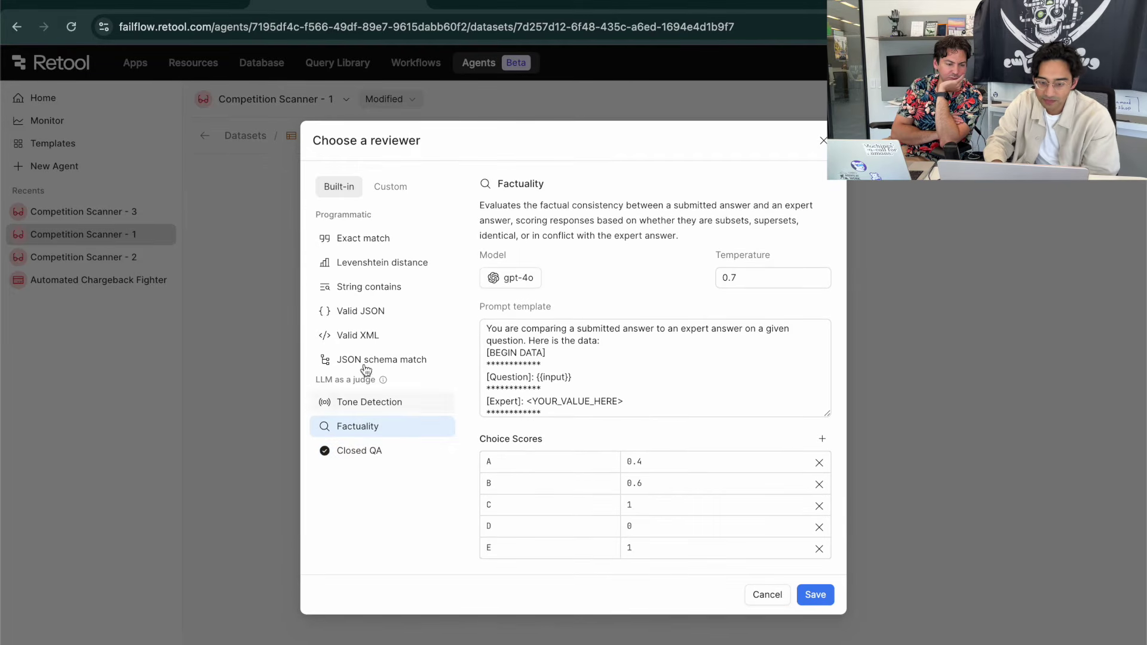
{"action": "left_click", "coordinate": [370, 286]}
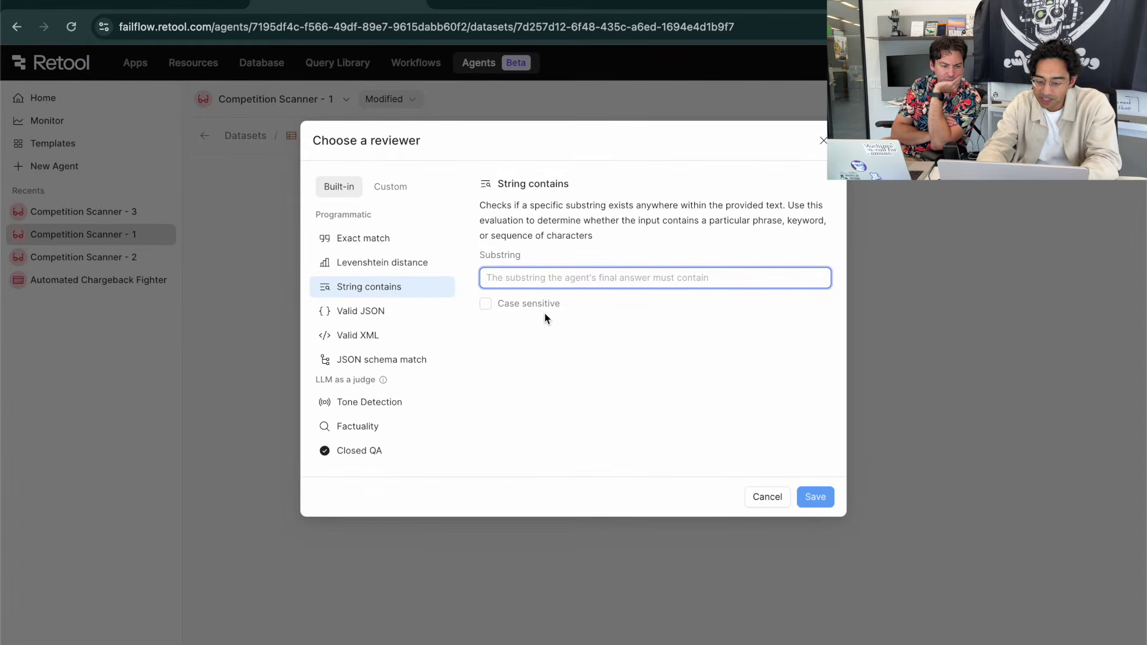
{"action": "type", "text": "80,000"}
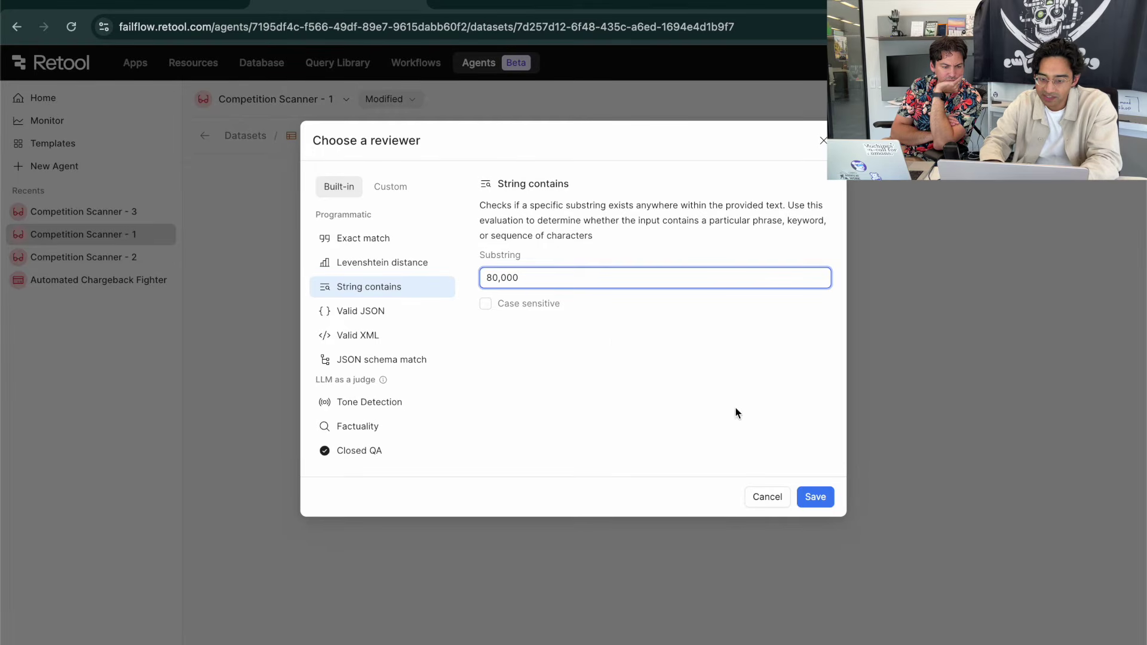
{"action": "left_click", "coordinate": [597, 341]}
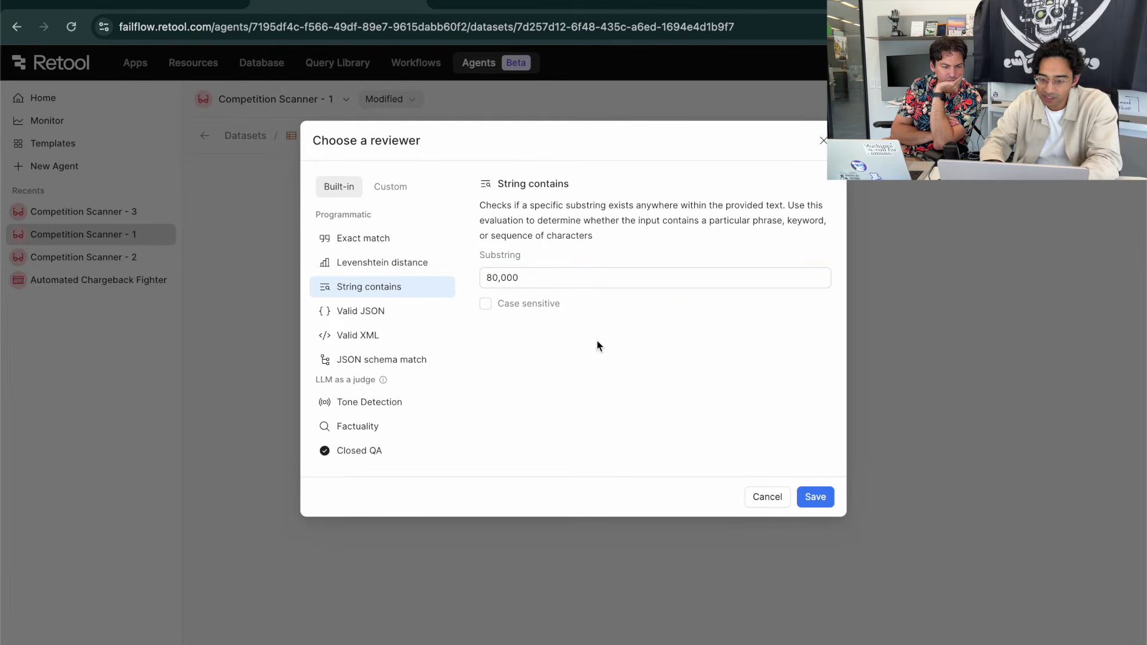
{"action": "left_click", "coordinate": [823, 500]}
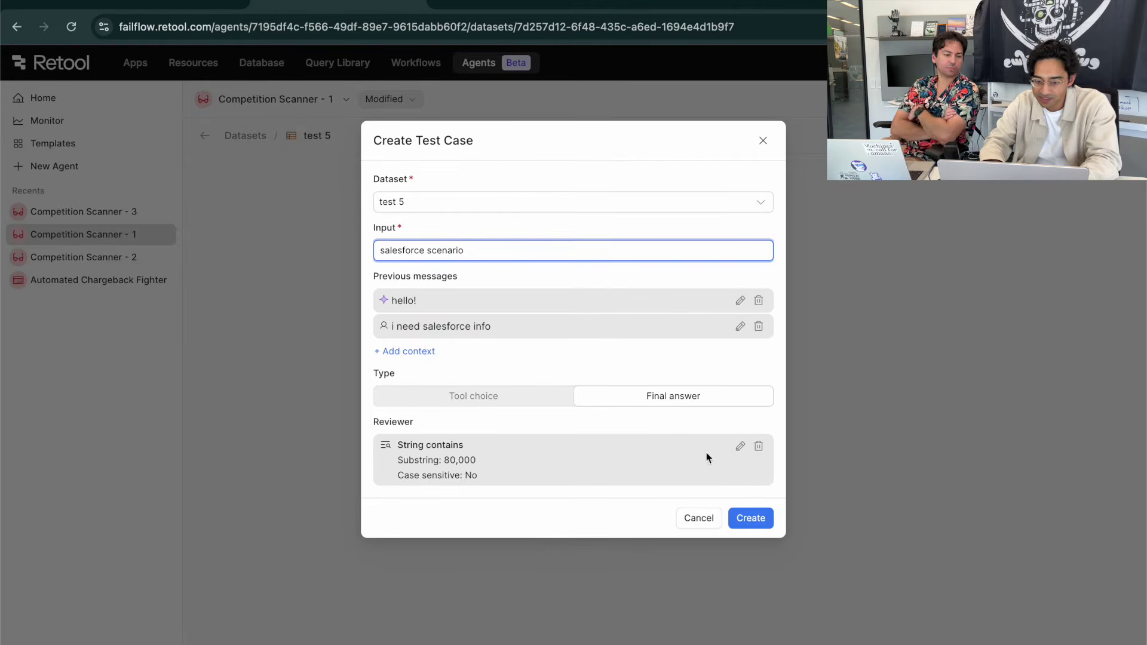
{"action": "left_click", "coordinate": [754, 517]}
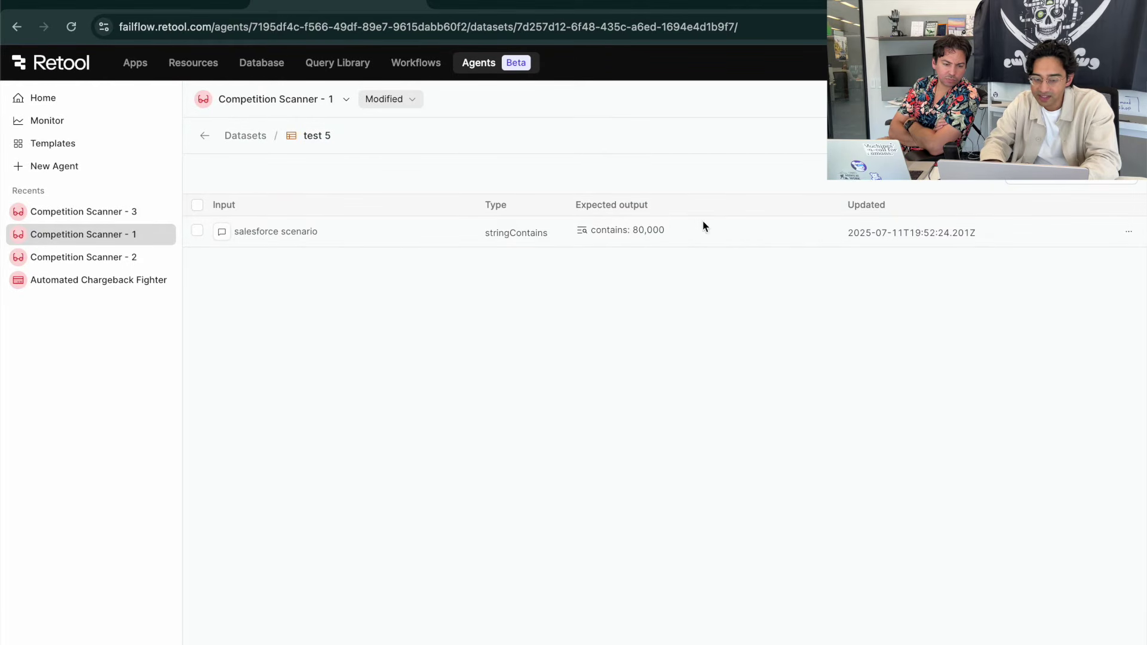
Leave the dataset and run a new eval named "run salesforce" on dataset "test 5" for Competition Scanner - 1.
{"action": "left_click", "coordinate": [205, 132]}
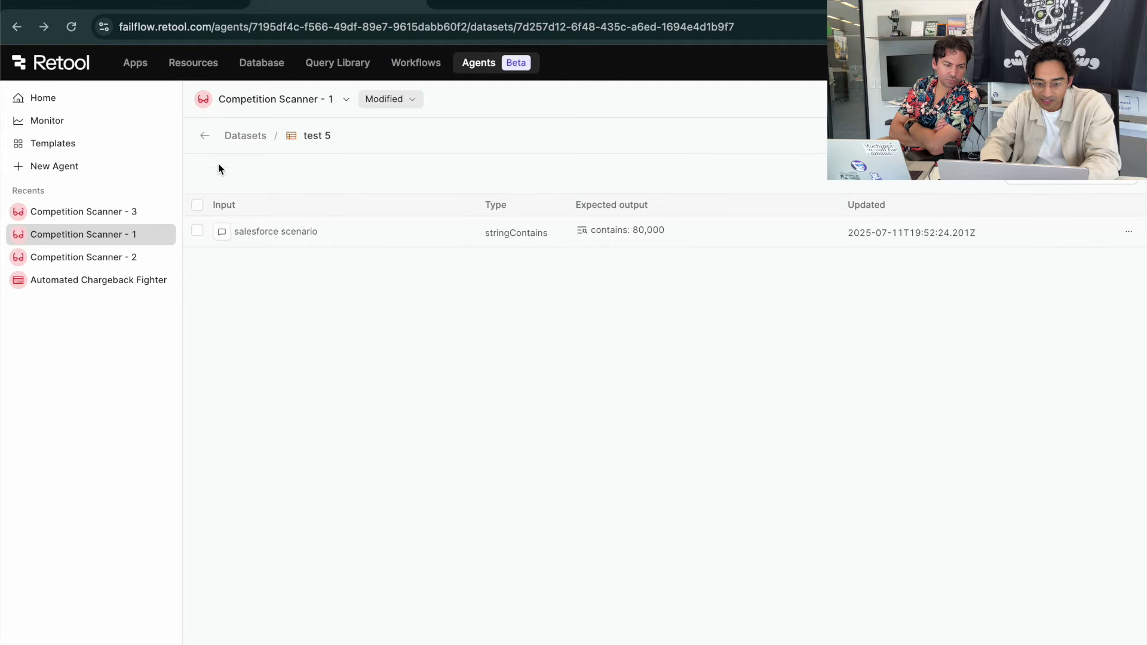
{"action": "left_click", "coordinate": [204, 137]}
{"action": "left_click", "coordinate": [406, 136]}
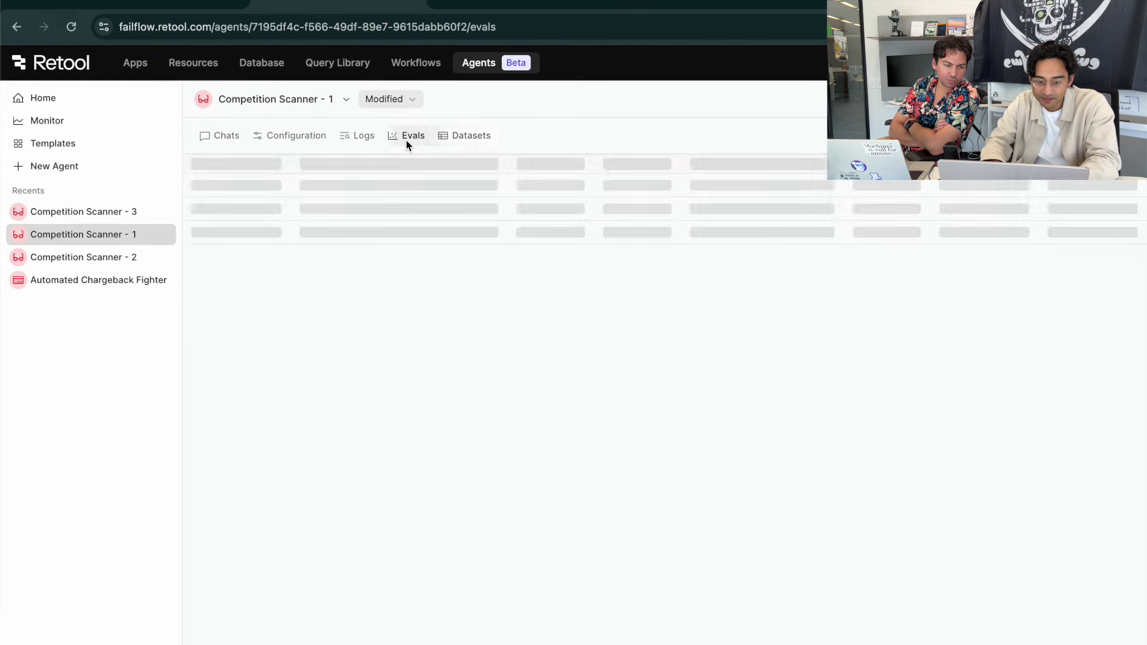
{"action": "left_click", "coordinate": [666, 456]}
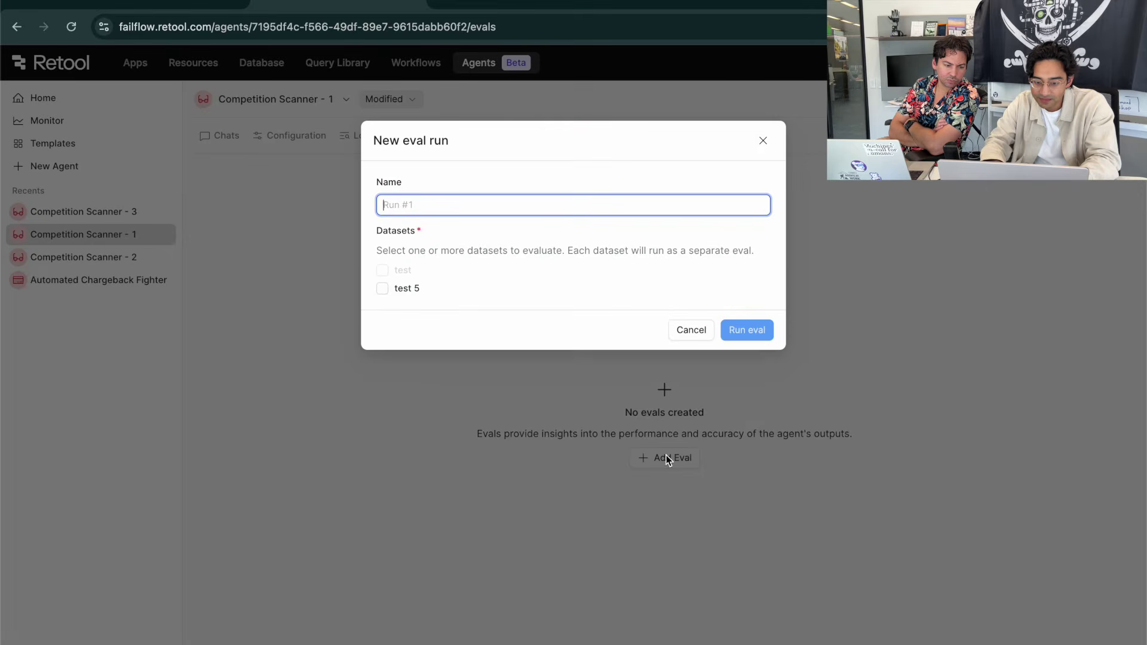
{"action": "left_click", "coordinate": [397, 290]}
{"action": "left_click", "coordinate": [409, 201]}
{"action": "type", "text": "run "}
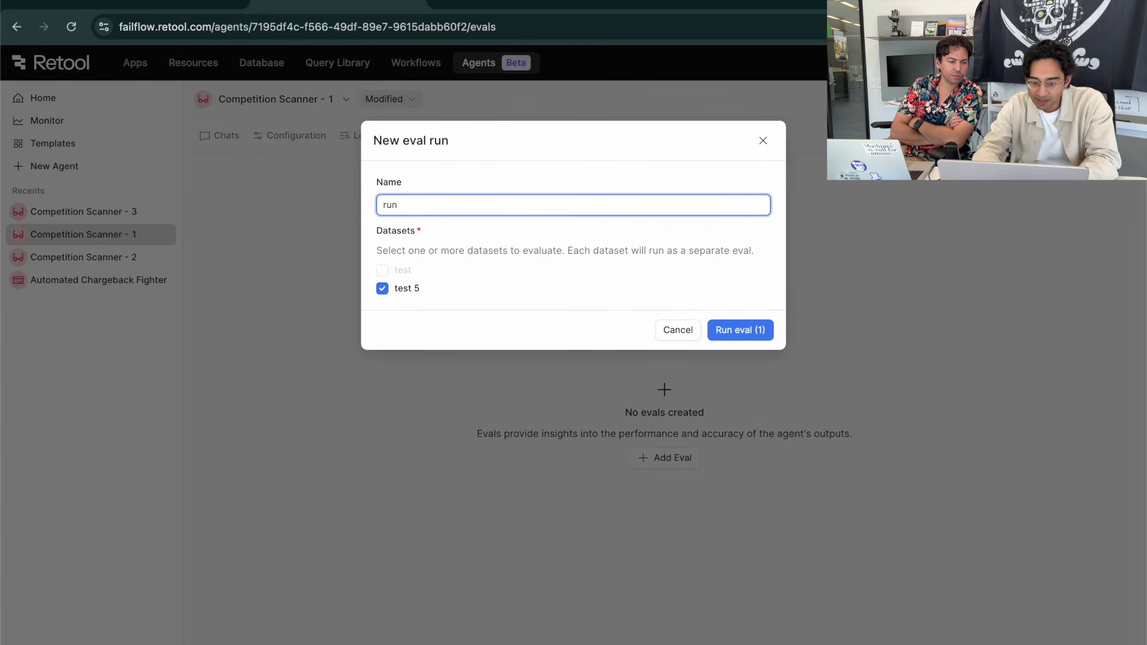
{"action": "type", "text": "salesforce"}
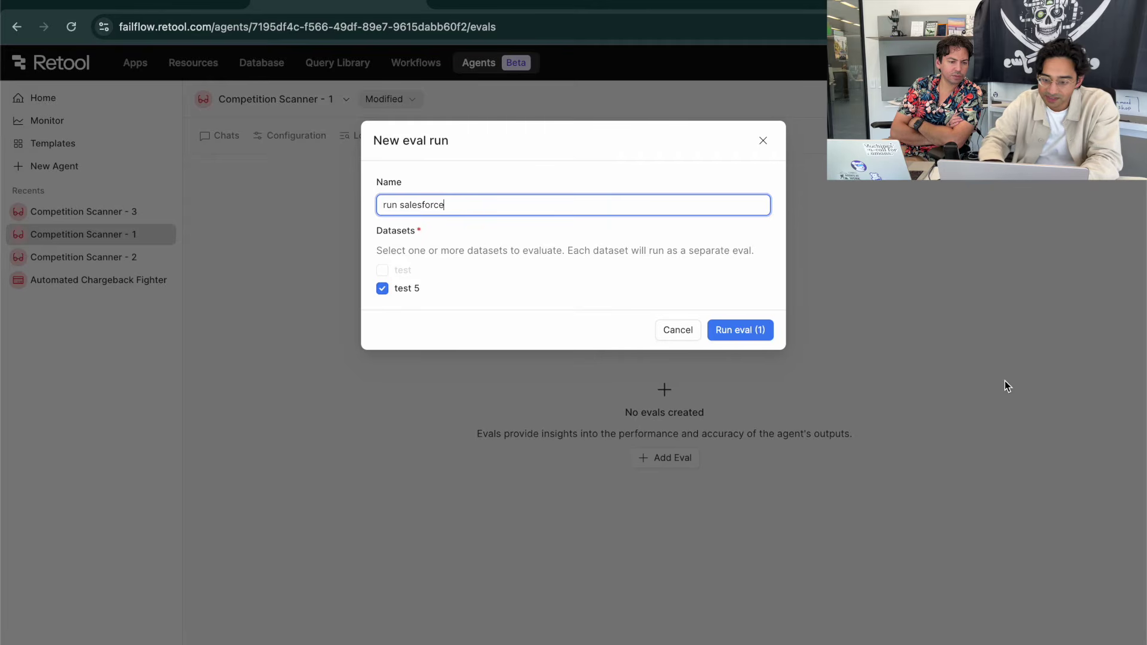
{"action": "left_click", "coordinate": [762, 335]}
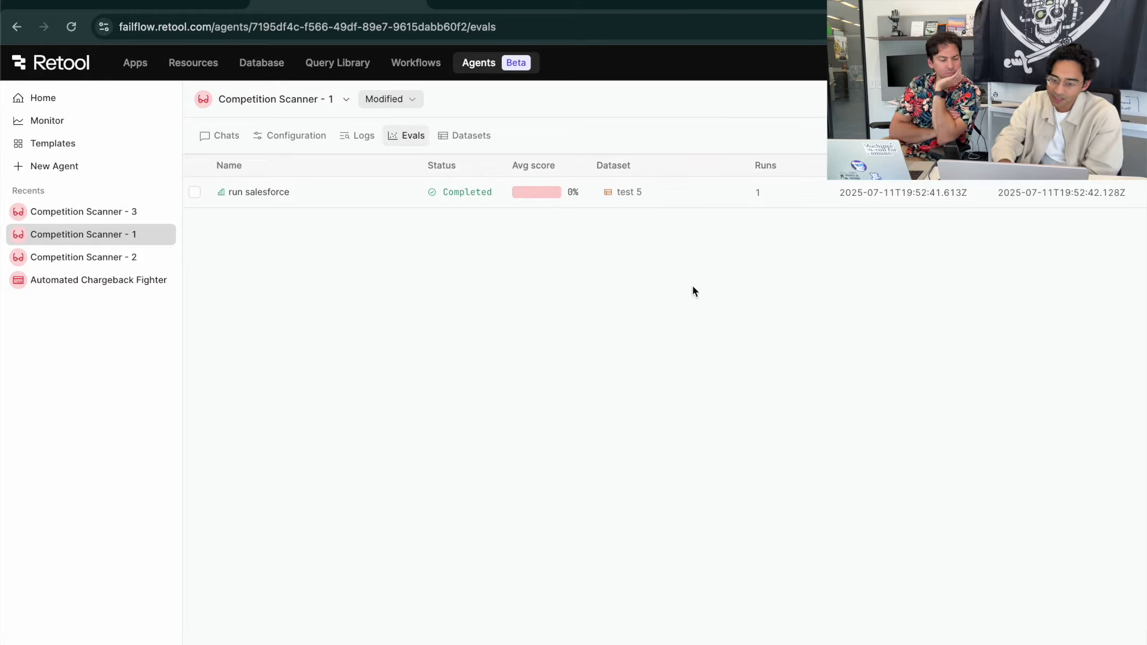
Open the "run salesforce" eval run and examine the details of its "salesforce scenario" result.
{"action": "left_click", "coordinate": [325, 206]}
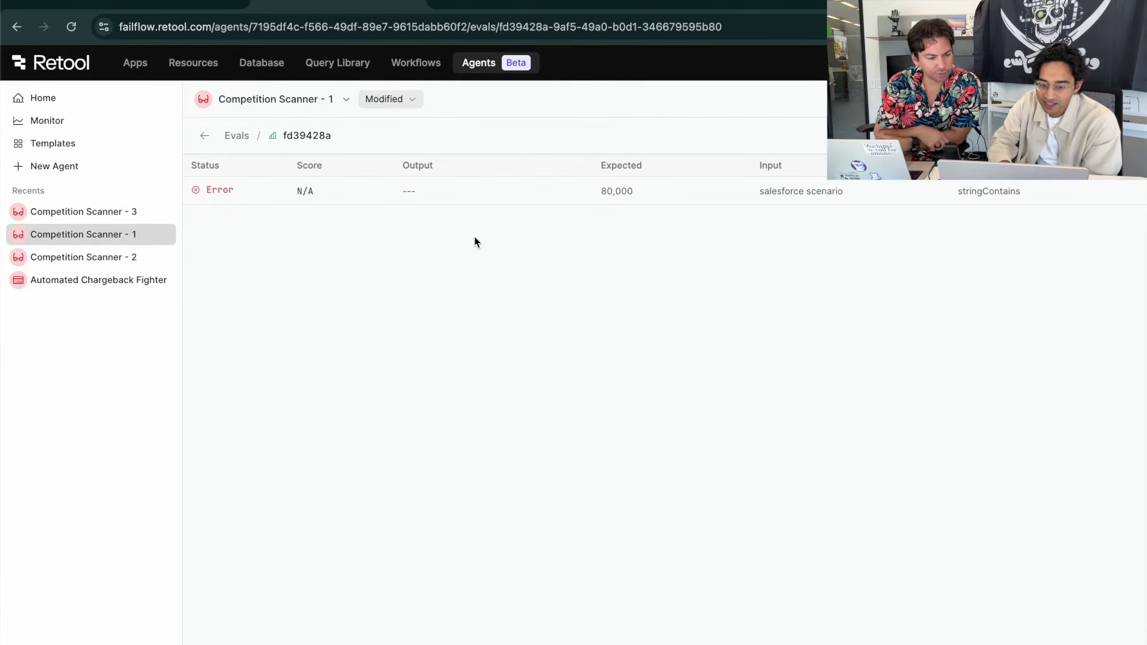
{"action": "left_click", "coordinate": [238, 191]}
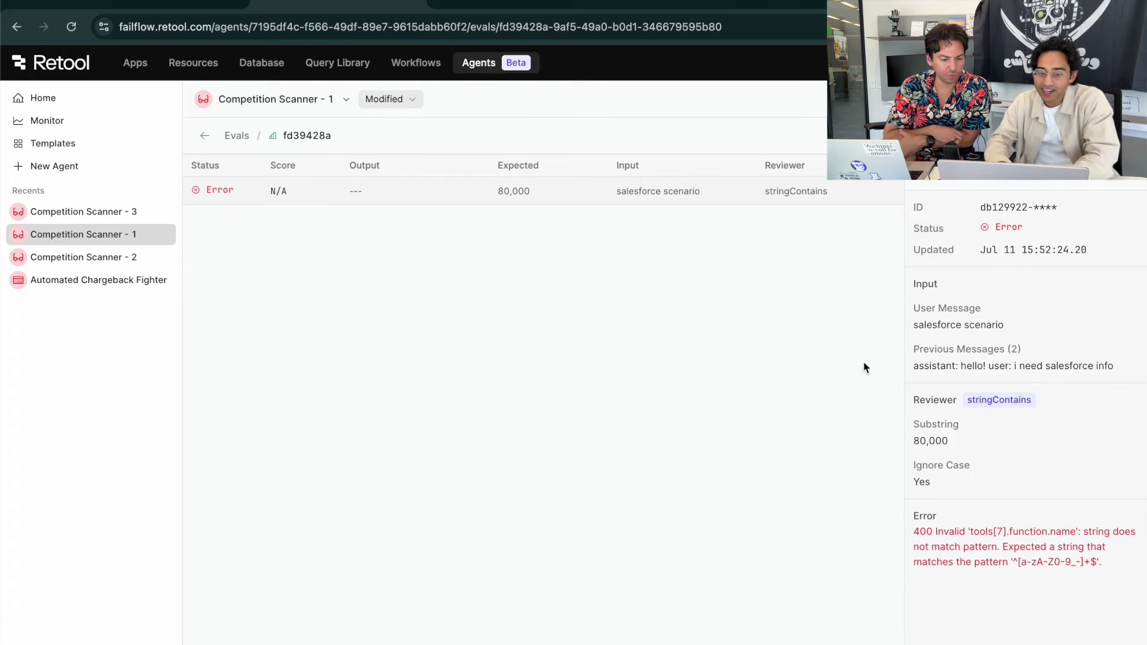
{"action": "left_click", "coordinate": [204, 136]}
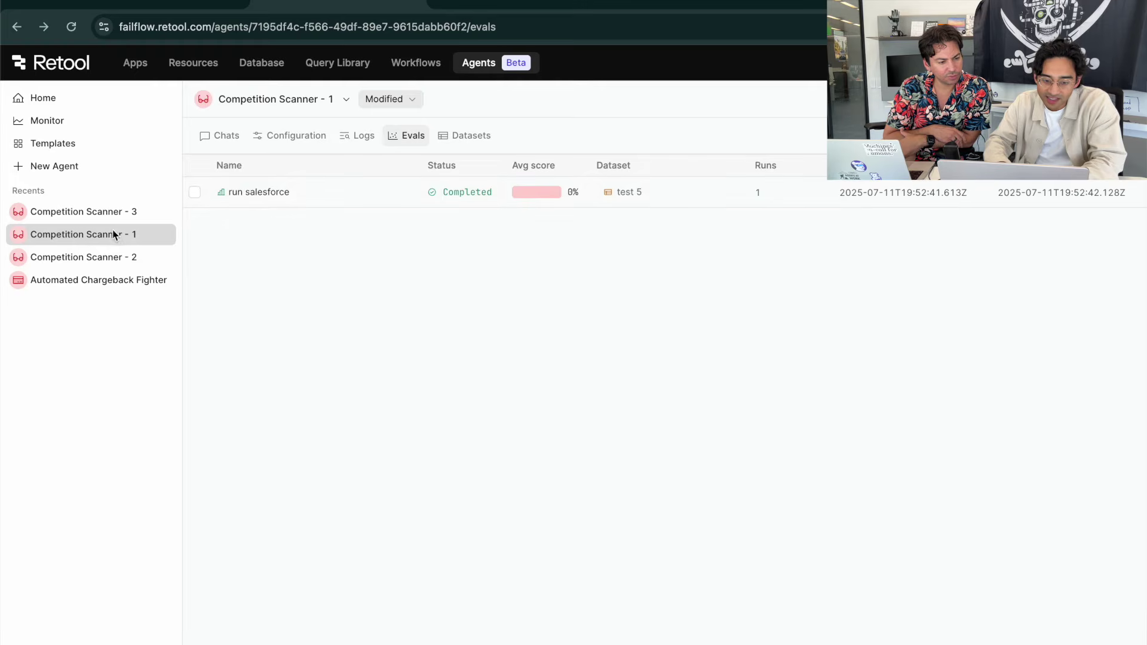
{"action": "left_click", "coordinate": [274, 191]}
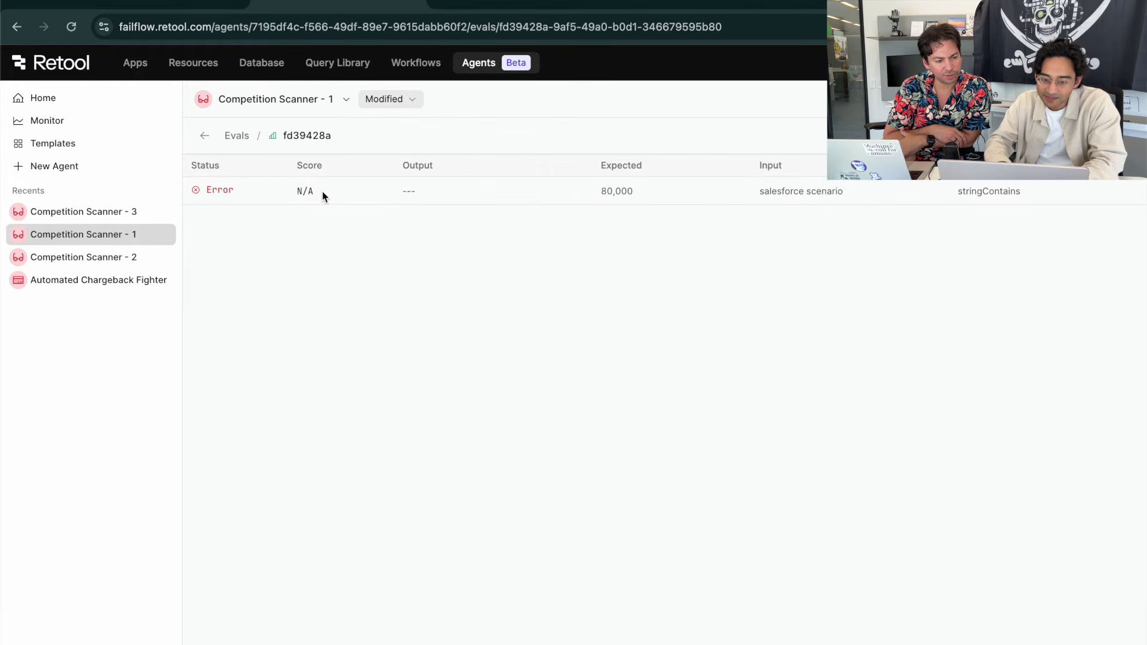
{"action": "left_click", "coordinate": [363, 191]}
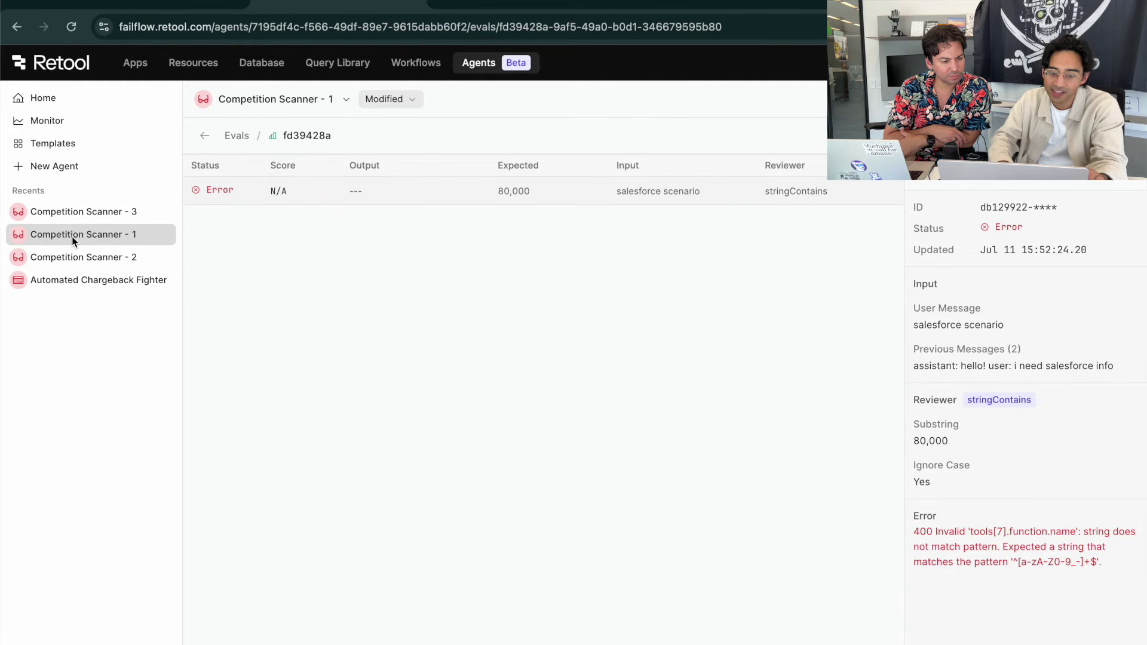
{"action": "left_click", "coordinate": [345, 101]}
{"action": "left_click", "coordinate": [235, 334]}
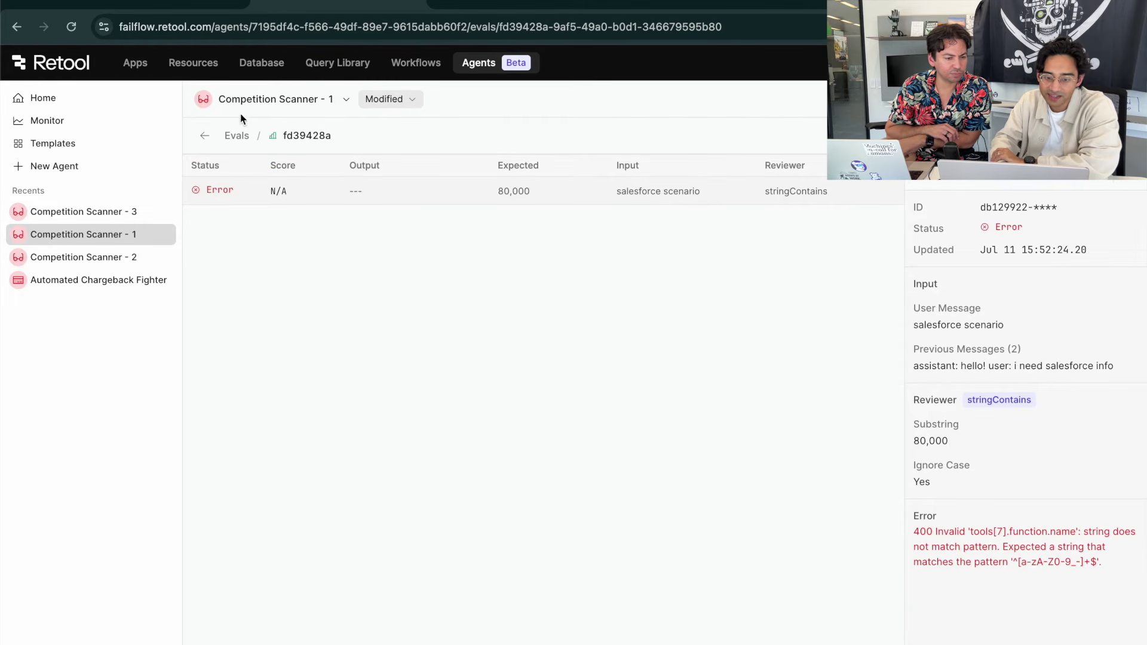
Return to the eval list of Competition Scanner - 1 and open the agent's logs.
{"action": "left_click", "coordinate": [204, 137]}
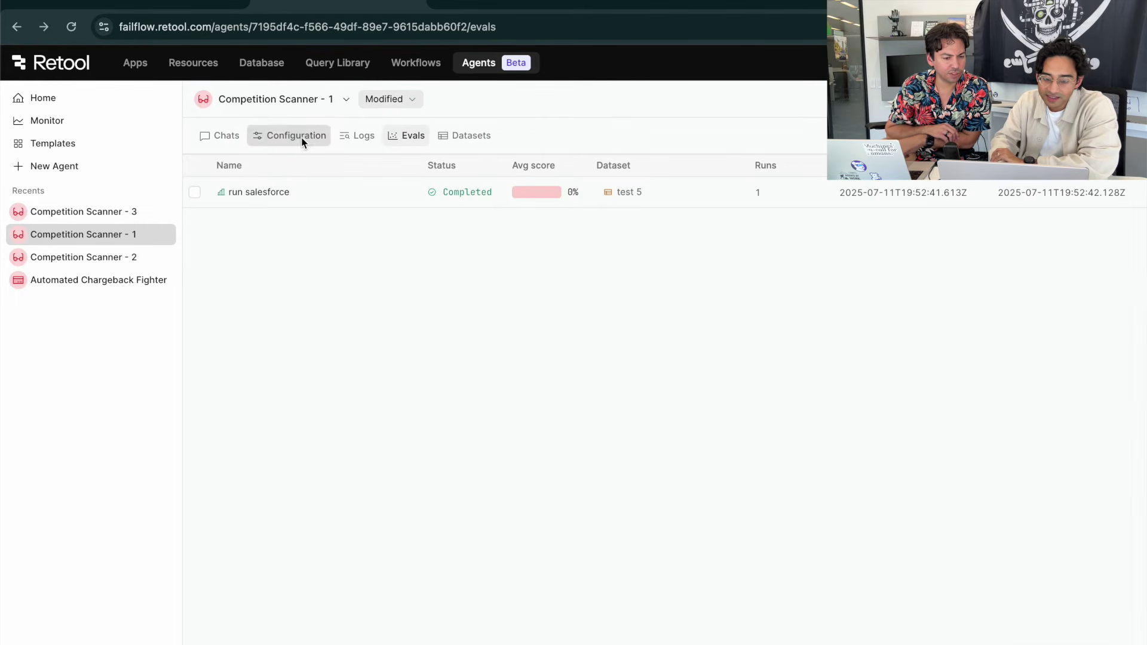
{"action": "left_click", "coordinate": [263, 138]}
{"action": "left_click", "coordinate": [361, 135]}
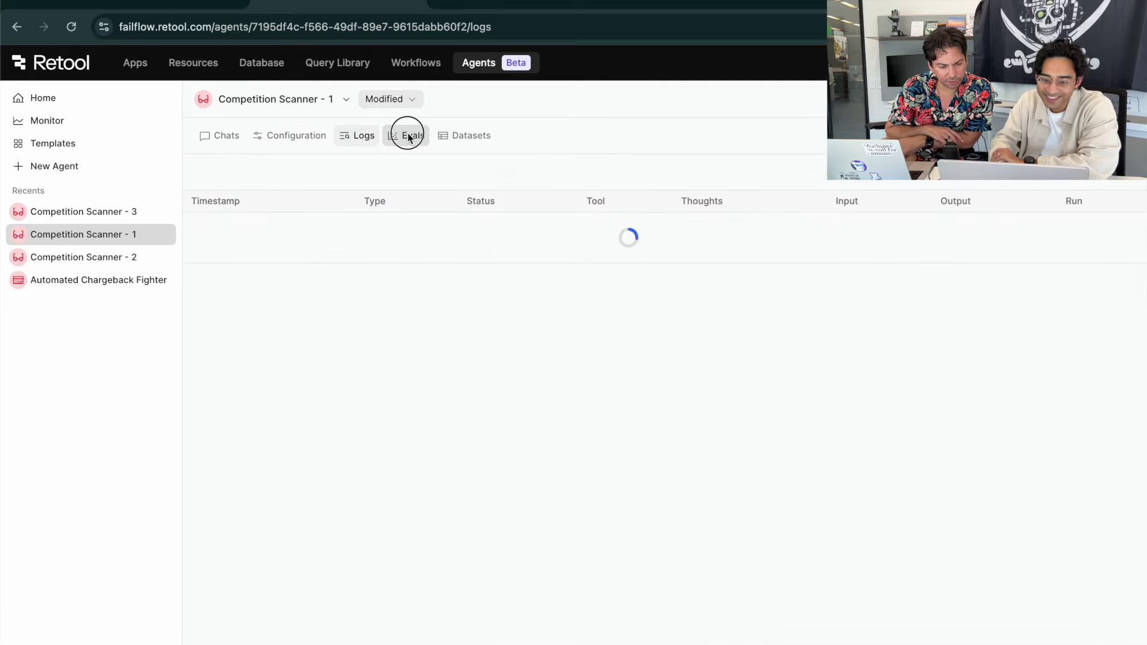
Reopen the "run salesforce" eval run of Competition Scanner - 1 and examine the error details of its "salesforce scenario" result.
{"action": "left_click", "coordinate": [408, 135]}
{"action": "left_click", "coordinate": [948, 197]}
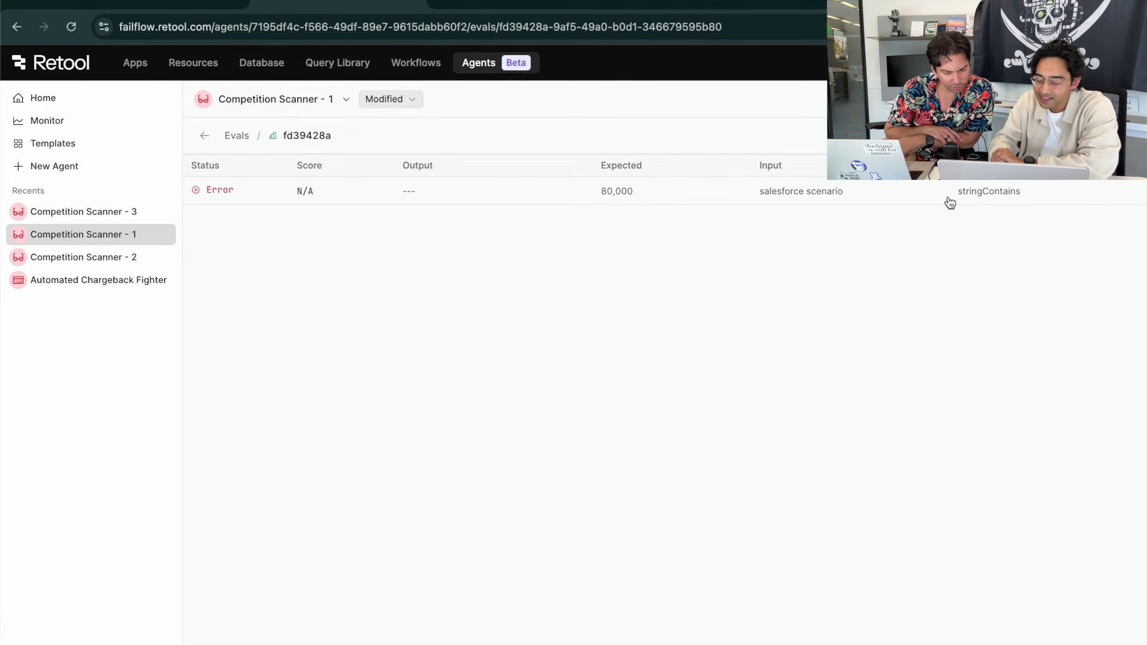
{"action": "left_click", "coordinate": [887, 198]}
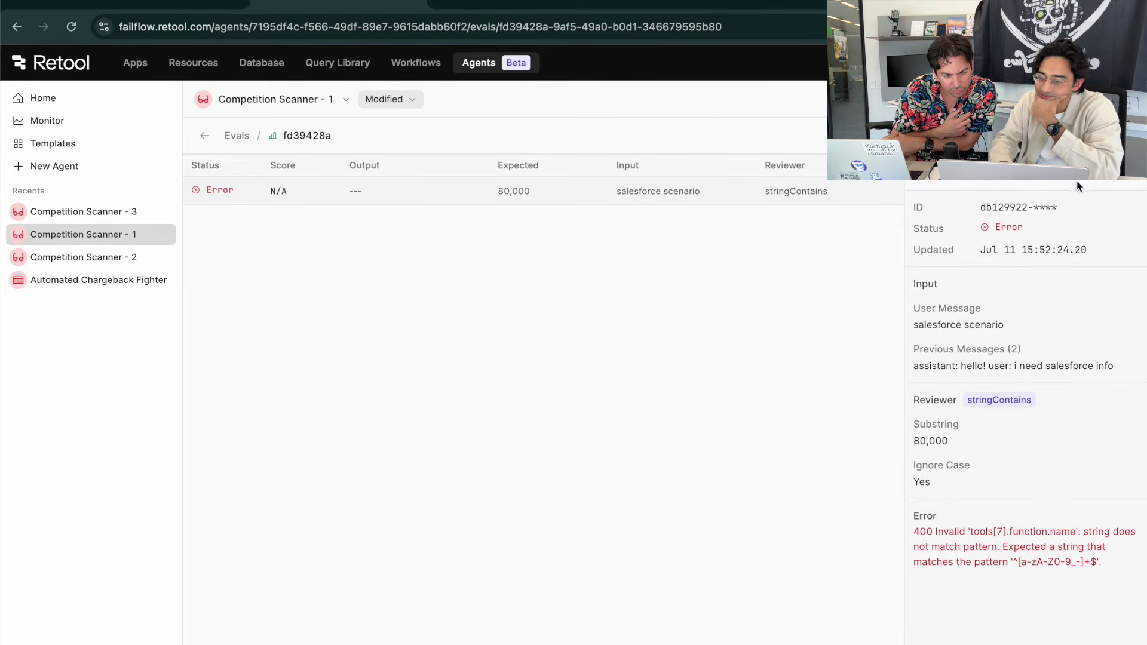
{"action": "left_click", "coordinate": [363, 205]}
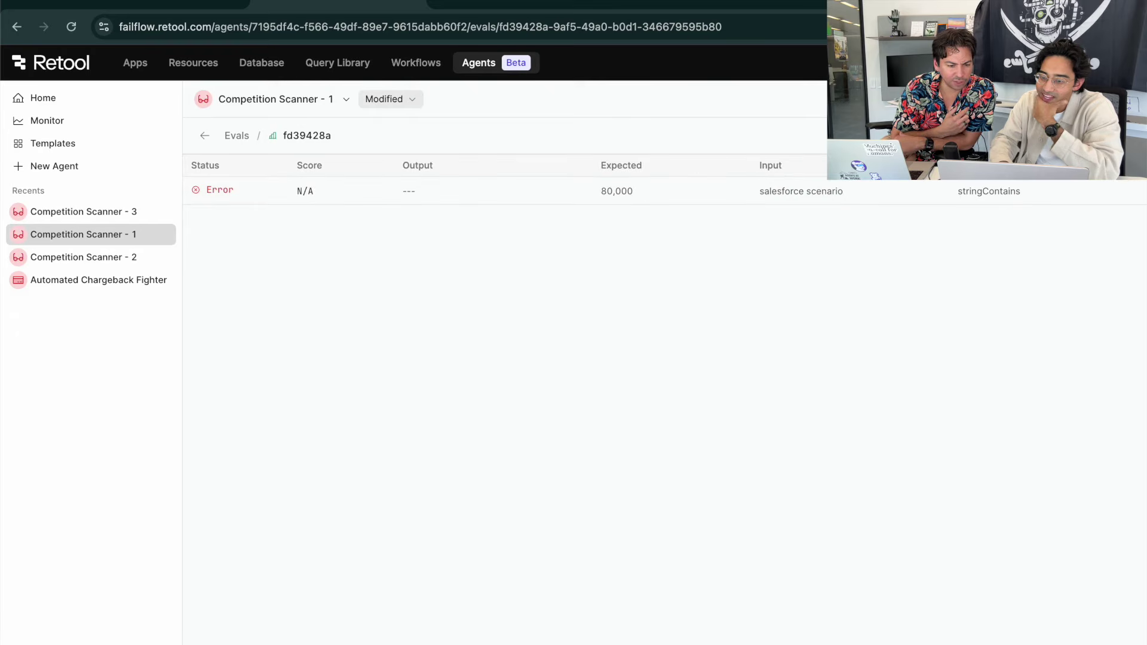
{"action": "left_click", "coordinate": [205, 135]}
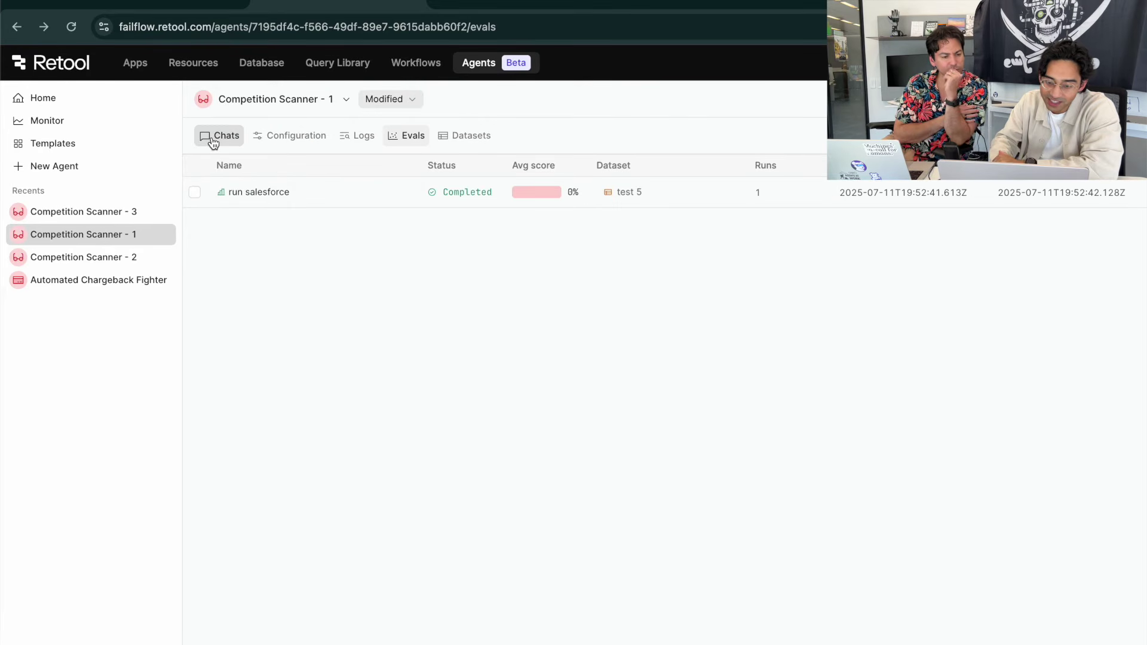
{"action": "left_click", "coordinate": [345, 190]}
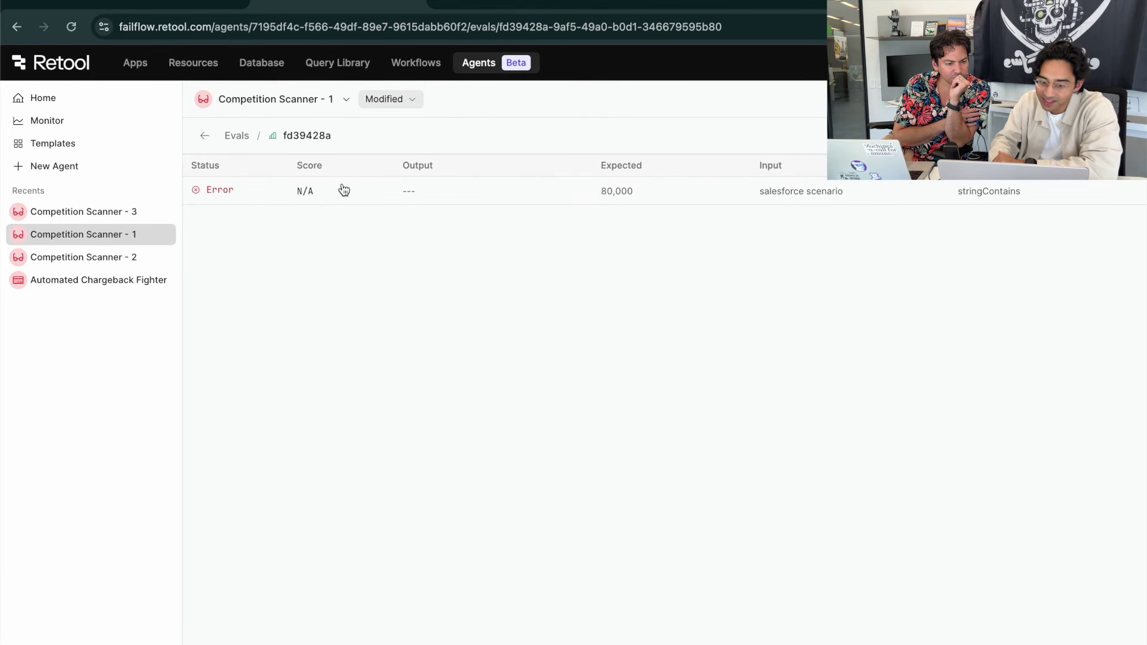
{"action": "left_click", "coordinate": [343, 190]}
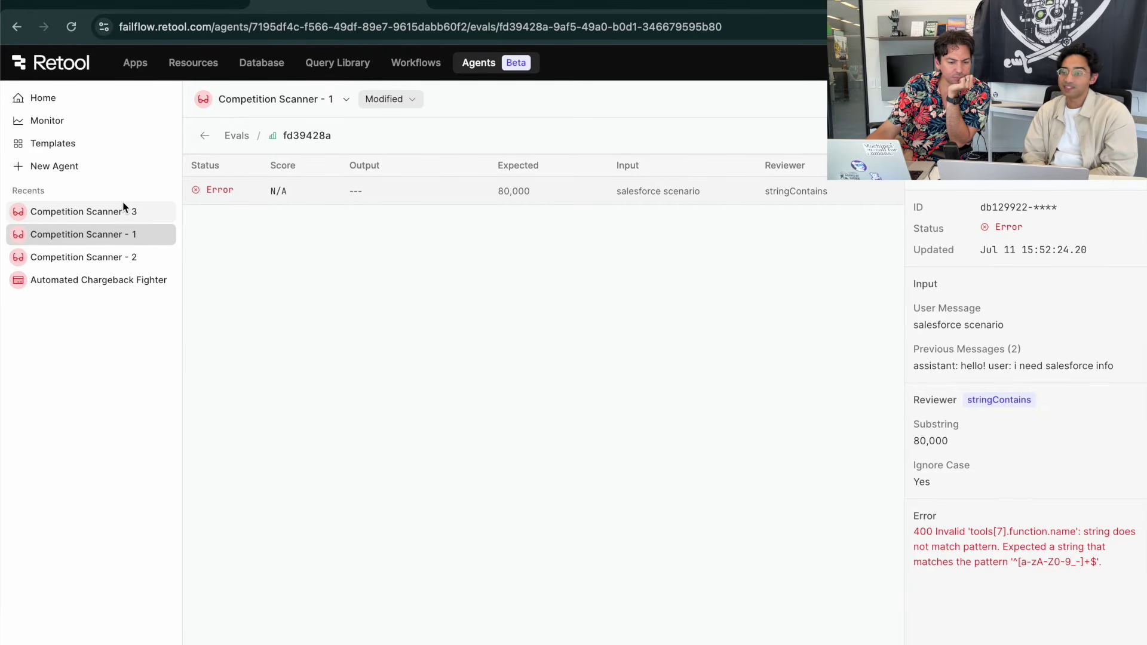
Leave the eval run and review the "salesforce scenario" test case in dataset "test 5", dismissing the agent creation dialog.
{"action": "left_click", "coordinate": [204, 136]}
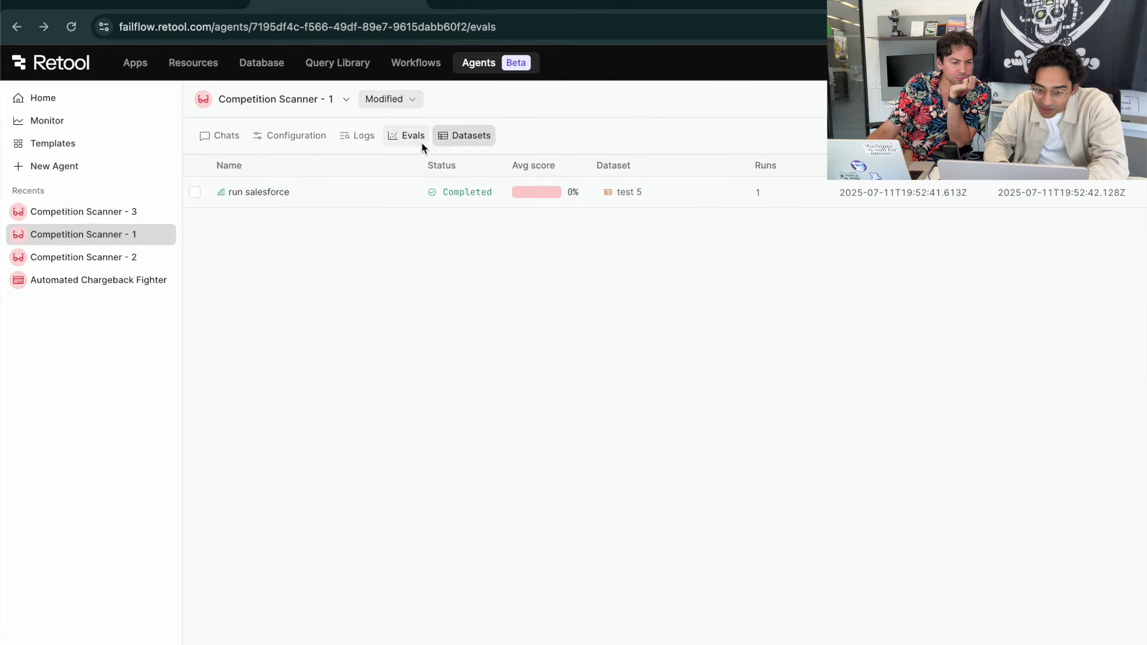
{"action": "left_click", "coordinate": [471, 137]}
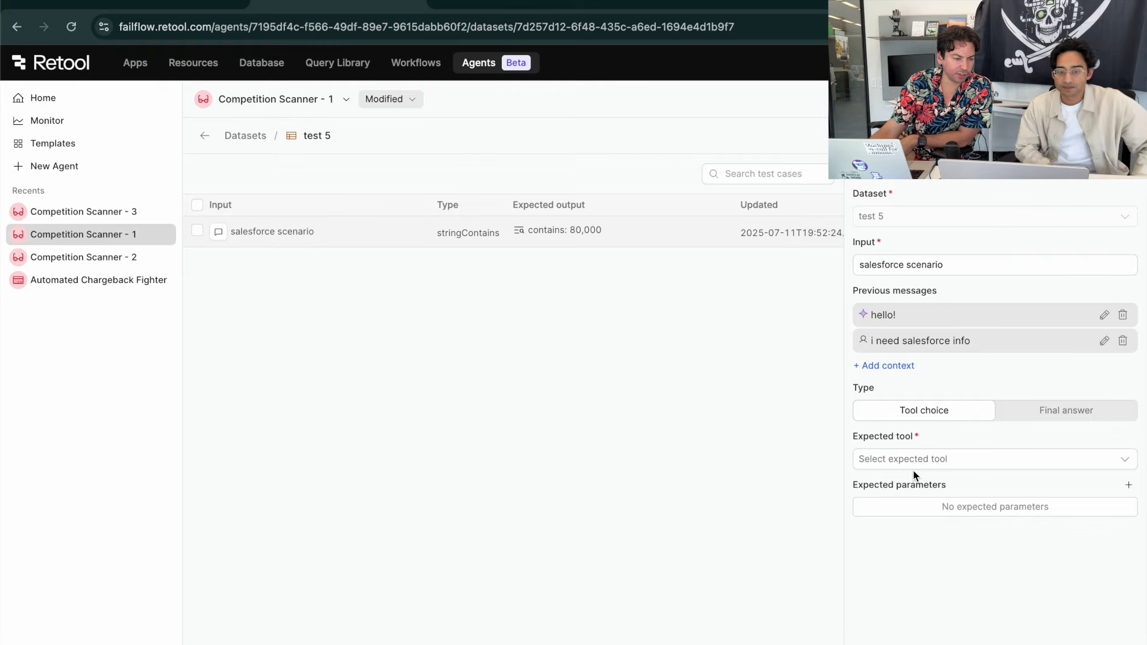
{"action": "left_click", "coordinate": [84, 172]}
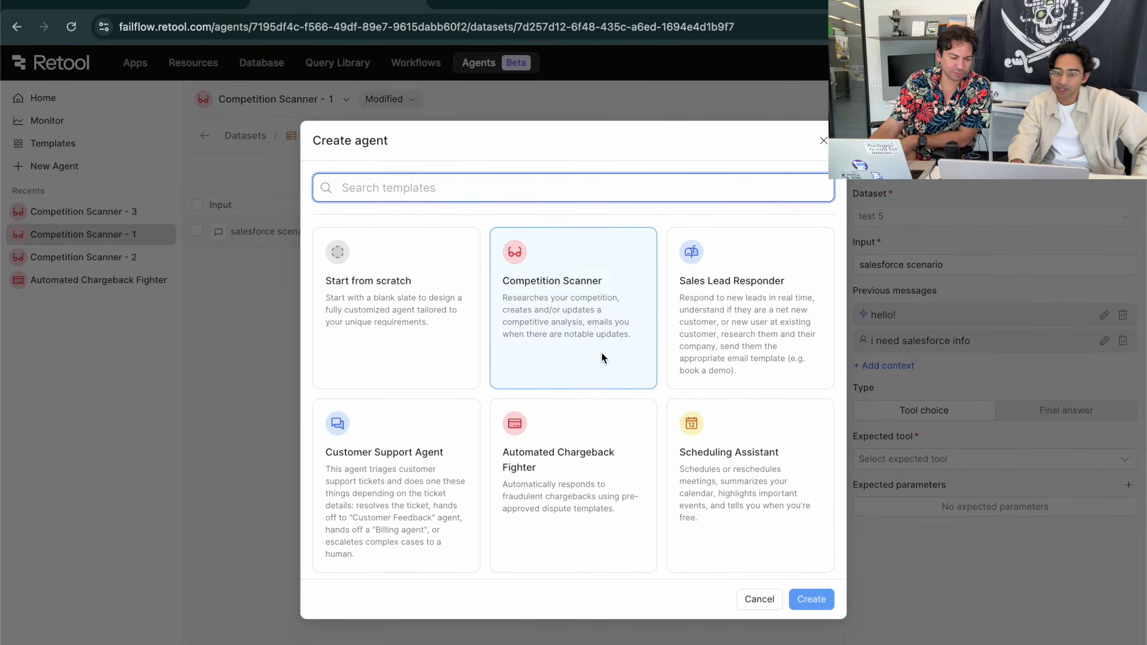
{"action": "left_click", "coordinate": [174, 407]}
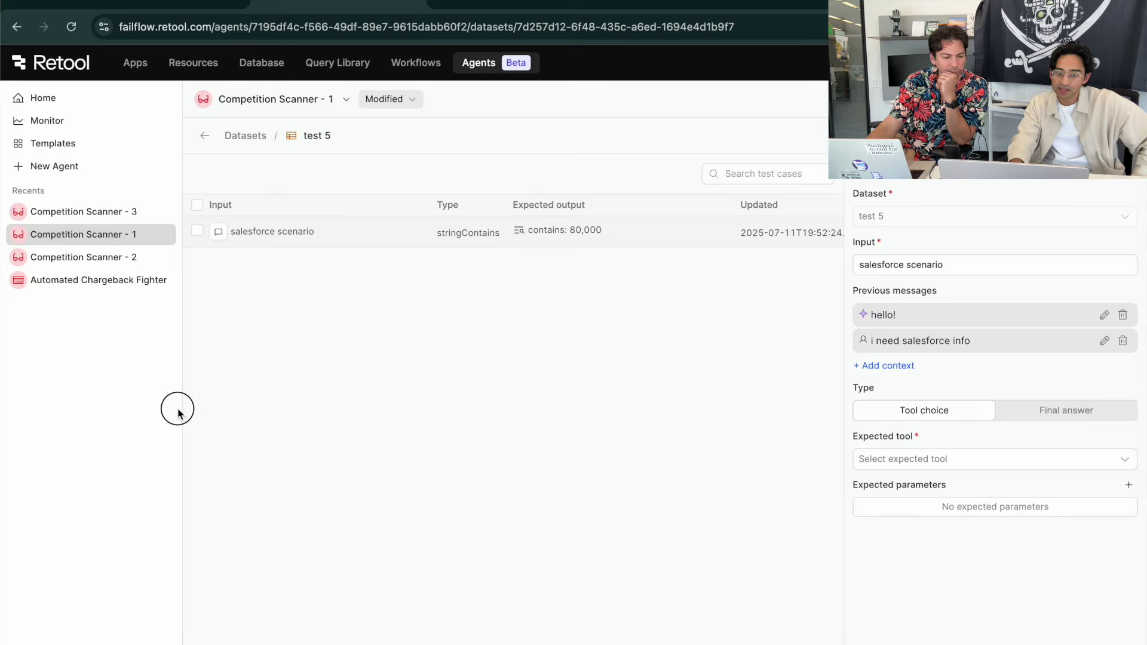
Switch to the Competition Scanner - 2 agent and check its configuration, evals, datasets and logs.
{"action": "left_click", "coordinate": [118, 258]}
{"action": "left_click", "coordinate": [300, 138]}
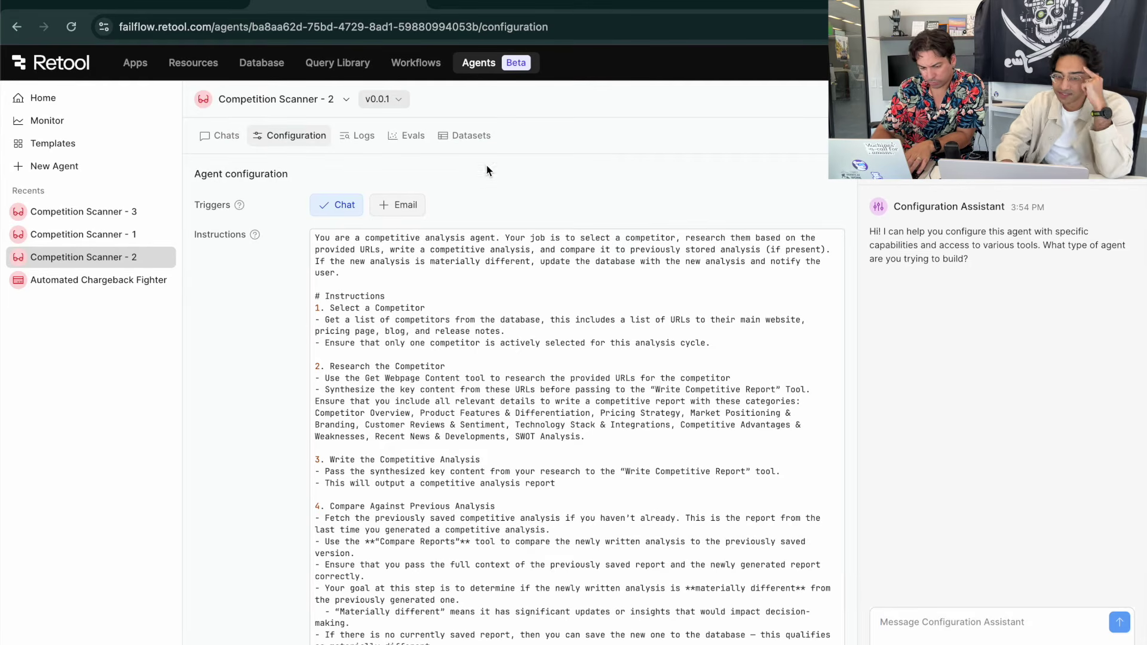
{"action": "left_click", "coordinate": [412, 137]}
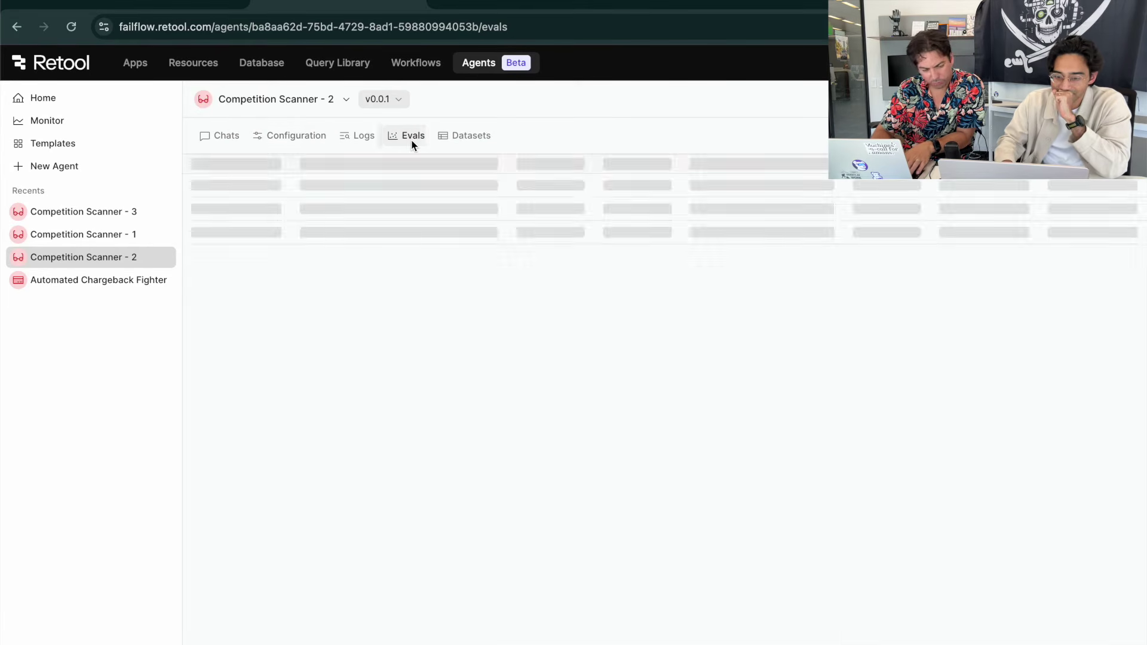
{"action": "left_click", "coordinate": [487, 139]}
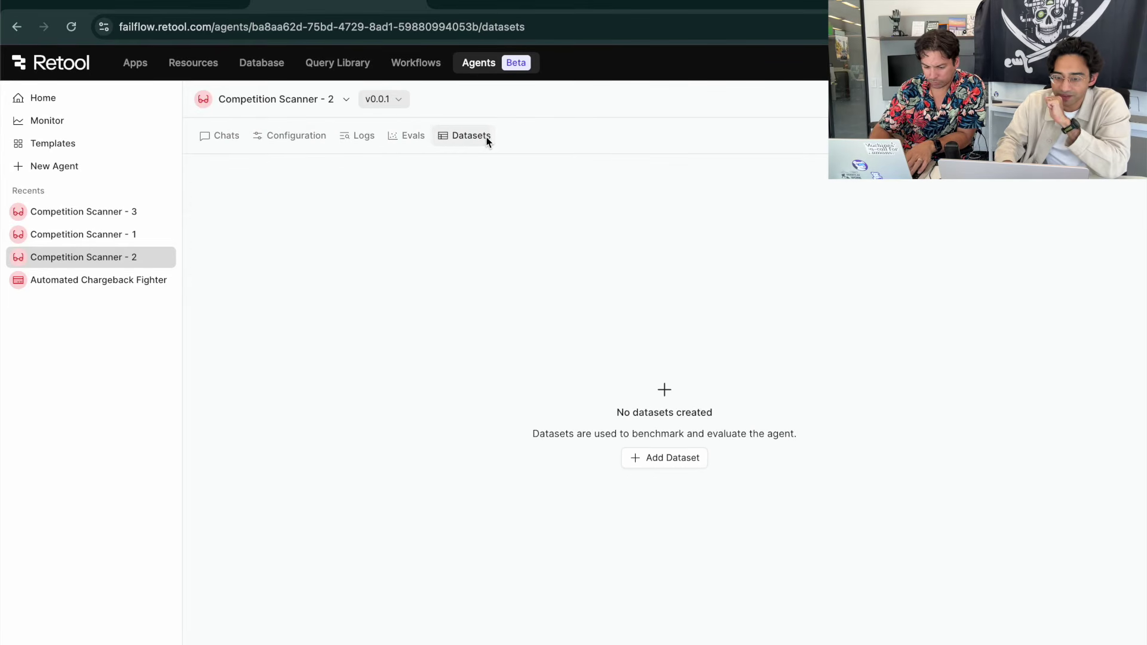
{"action": "left_click", "coordinate": [364, 137]}
Start adding a tool in the configuration of Competition Scanner - 2 and look through the available core tools.
{"action": "left_click", "coordinate": [277, 137]}
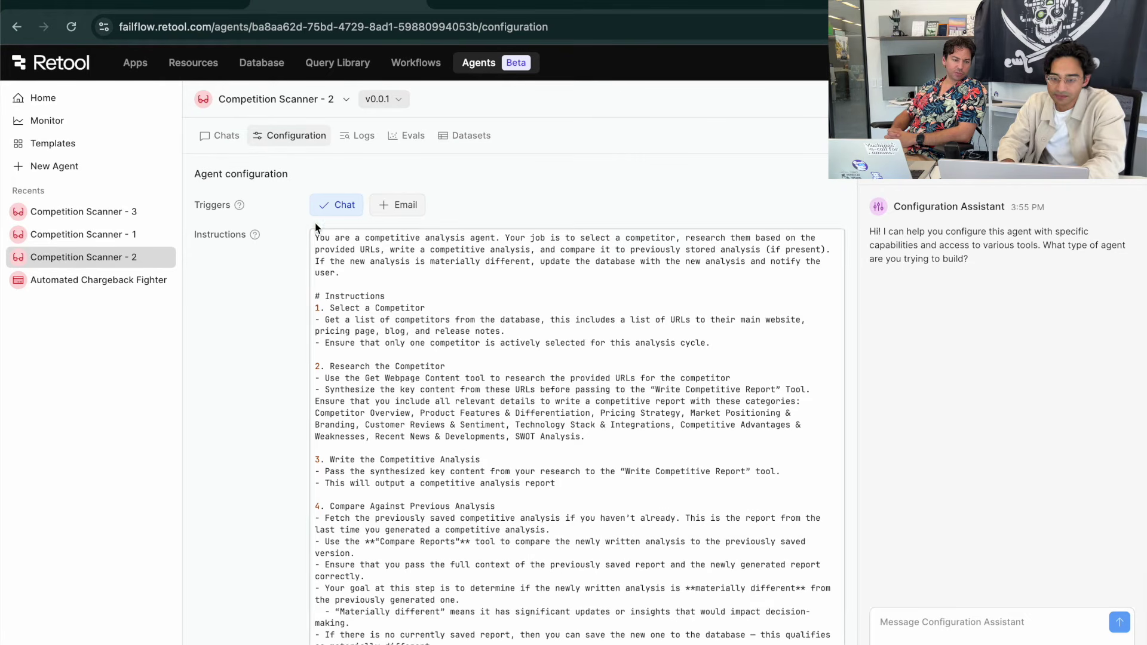
{"action": "scroll", "coordinate": [298, 514], "scroll_direction": "down", "scroll_amount": 7}
{"action": "scroll", "coordinate": [299, 514], "scroll_direction": "down", "scroll_amount": 6}
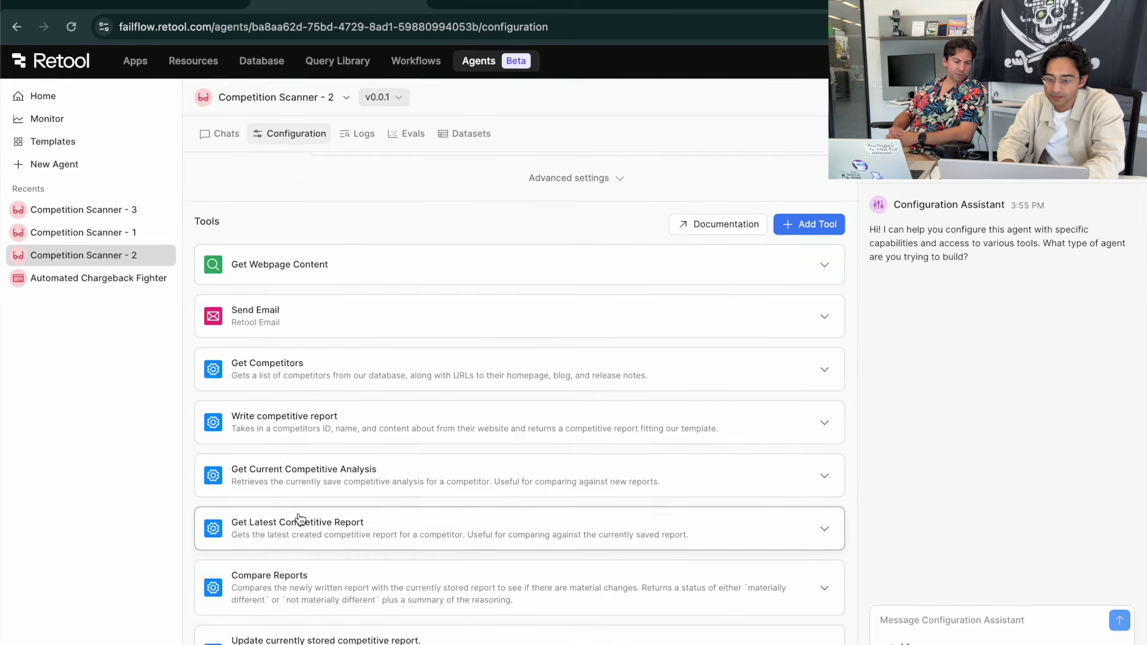
{"action": "left_click", "coordinate": [794, 230]}
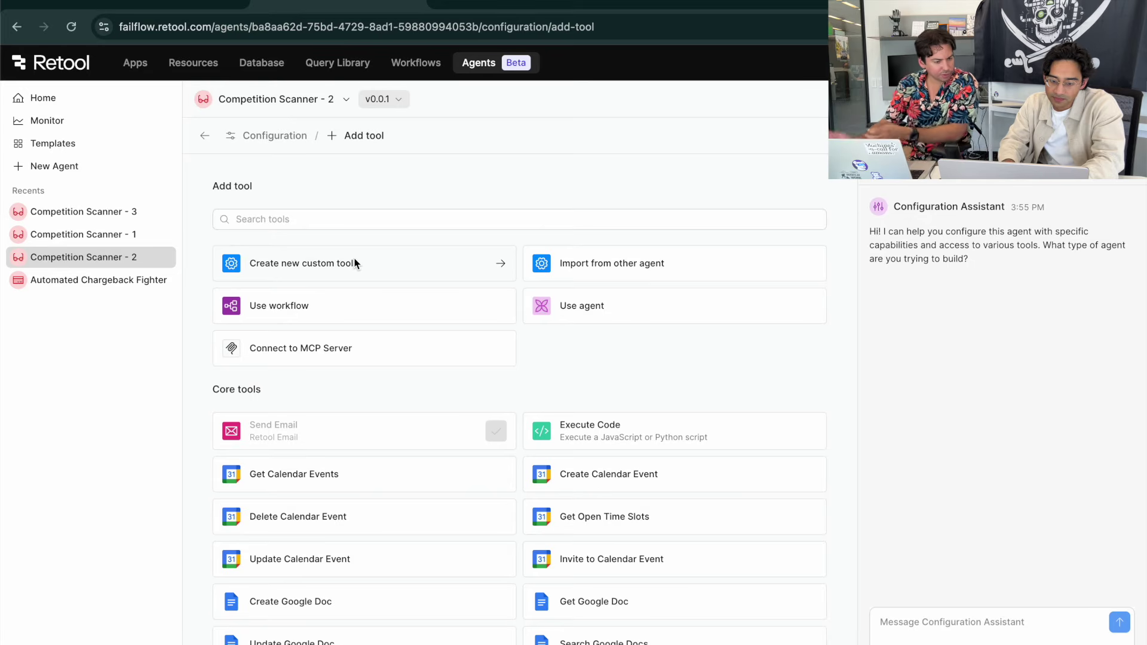
{"action": "scroll", "coordinate": [355, 263], "scroll_direction": "down", "scroll_amount": 1}
{"action": "scroll", "coordinate": [355, 263], "scroll_direction": "down", "scroll_amount": 5}
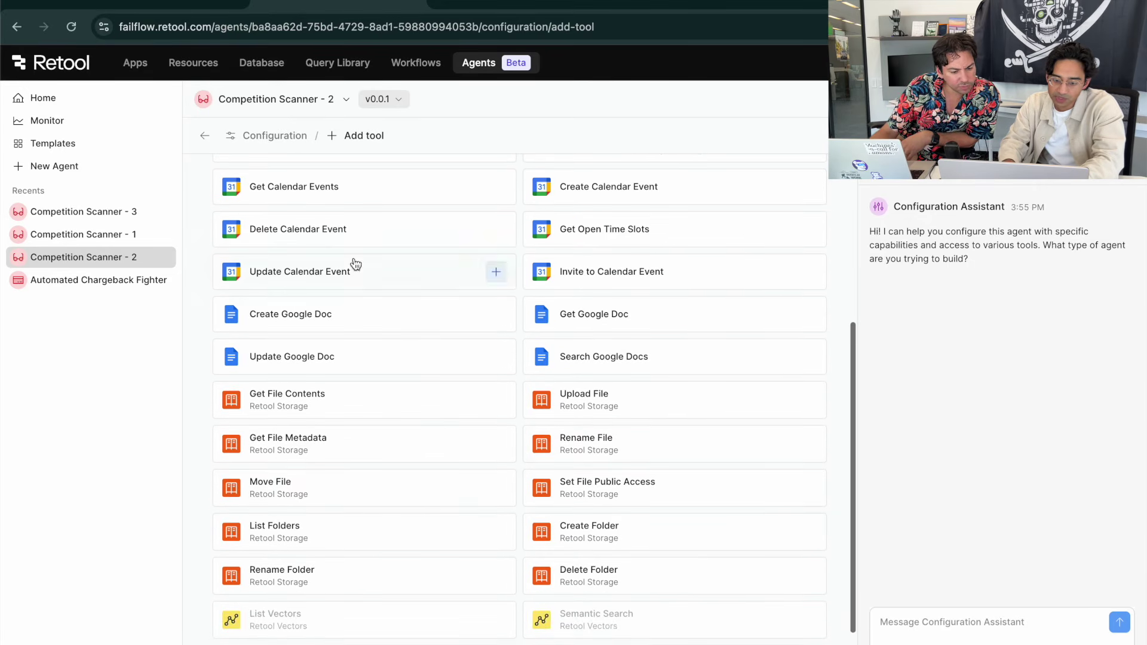
{"action": "scroll", "coordinate": [589, 440], "scroll_direction": "up", "scroll_amount": 2}
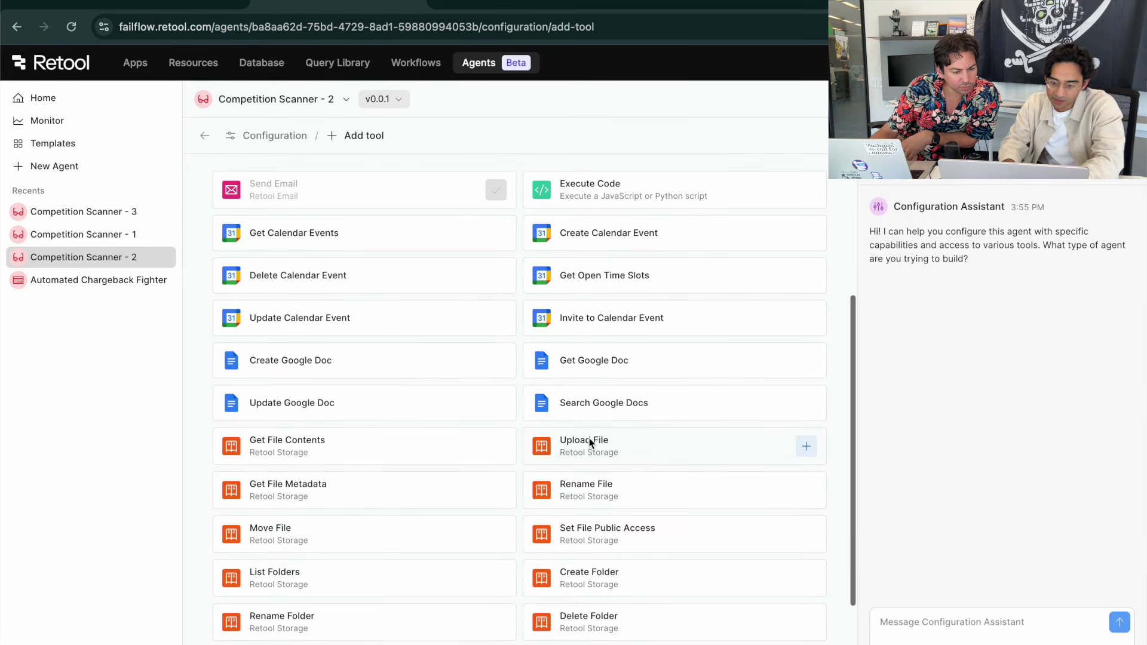
{"action": "scroll", "coordinate": [589, 439], "scroll_direction": "up", "scroll_amount": 1}
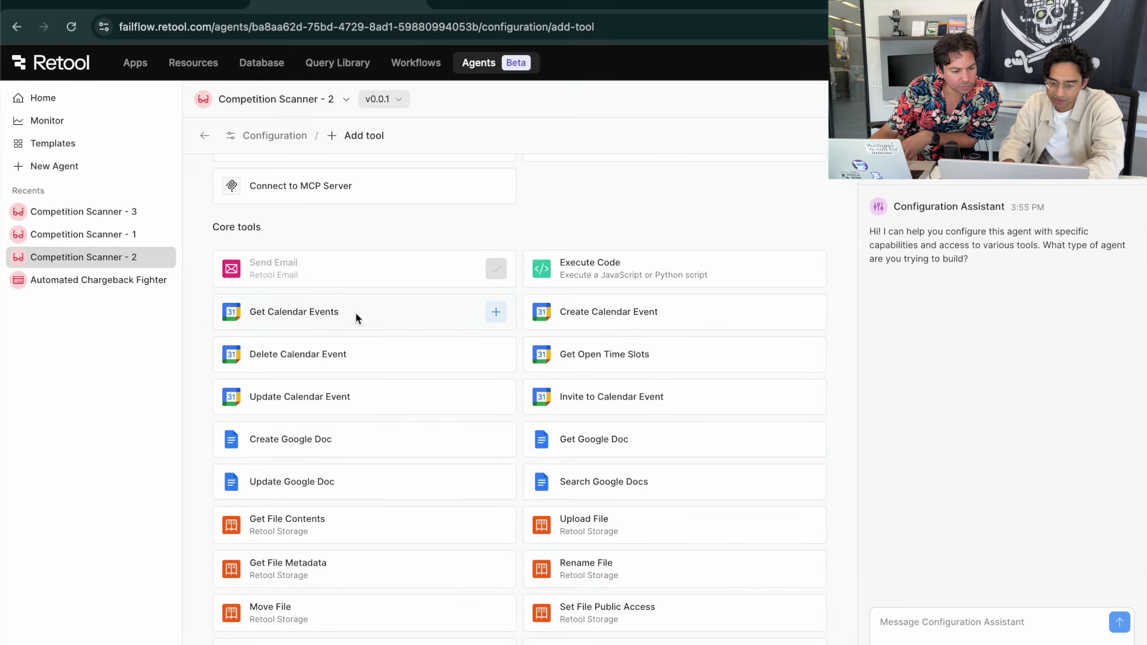
{"action": "scroll", "coordinate": [388, 318], "scroll_direction": "down", "scroll_amount": 2}
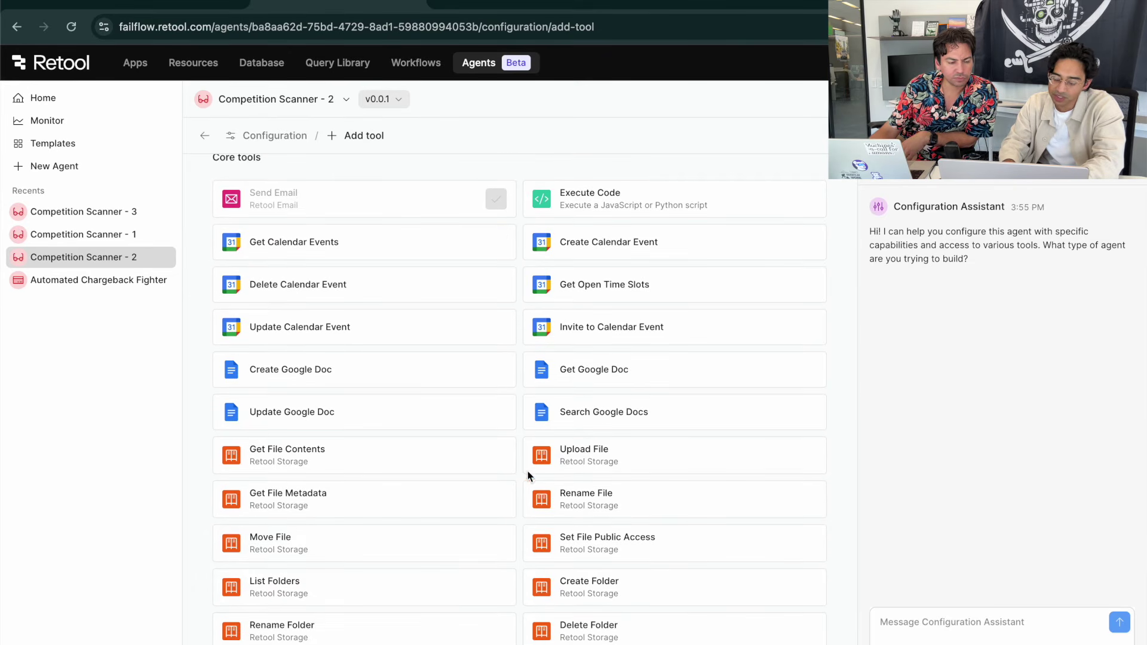
{"action": "scroll", "coordinate": [418, 568], "scroll_direction": "down", "scroll_amount": 3}
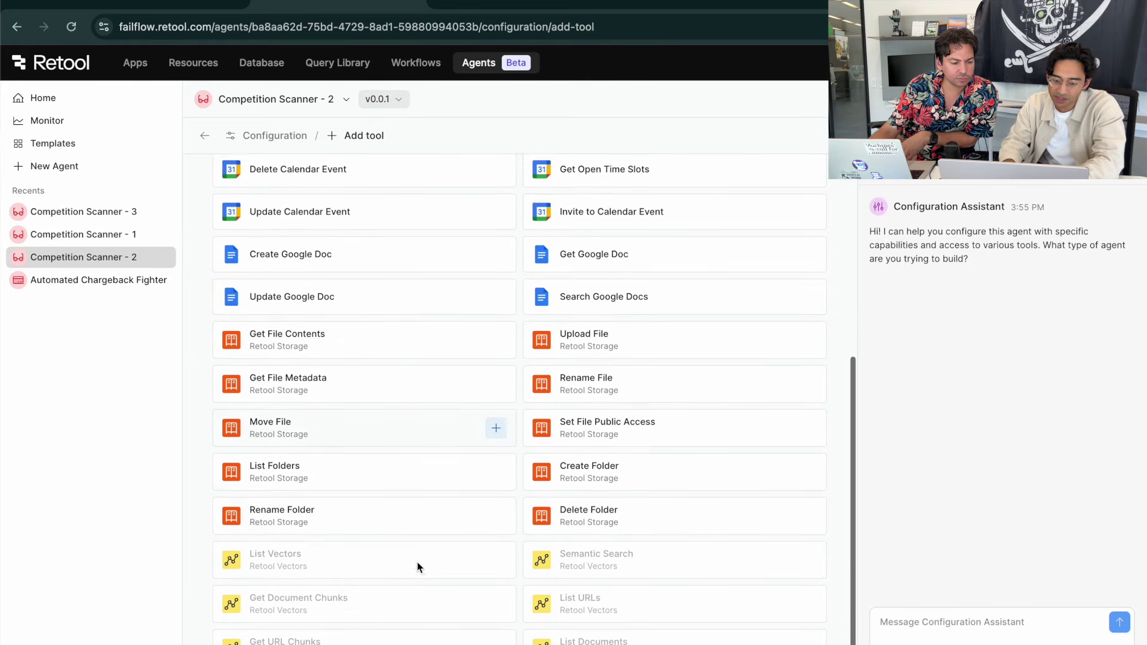
{"action": "scroll", "coordinate": [496, 639], "scroll_direction": "down", "scroll_amount": 1}
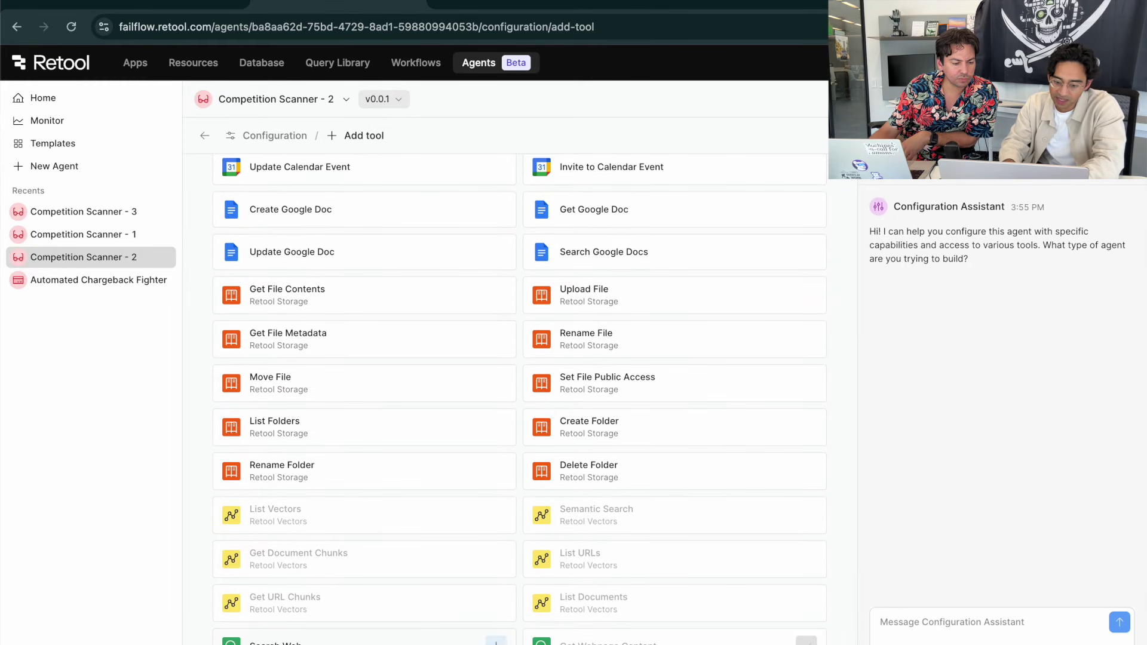
{"action": "scroll", "coordinate": [284, 277], "scroll_direction": "up", "scroll_amount": 10}
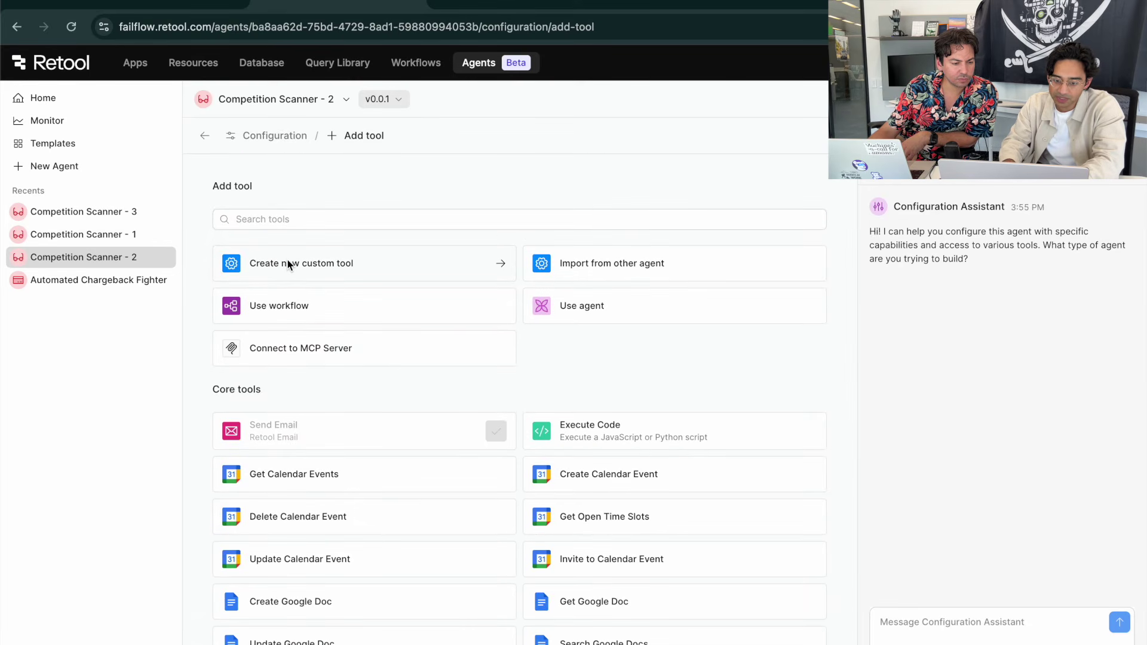
View the blank custom tool form and the settings for a new MCP Server resource, and return to the tool choices without saving.
{"action": "left_click", "coordinate": [289, 263]}
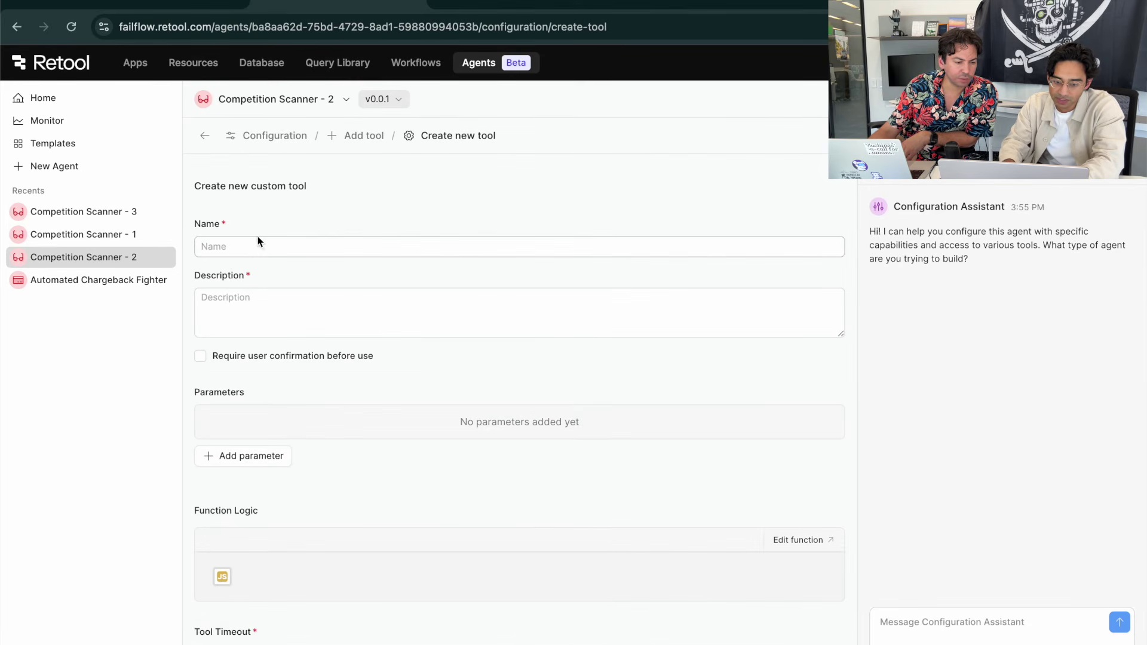
{"action": "left_click", "coordinate": [205, 136]}
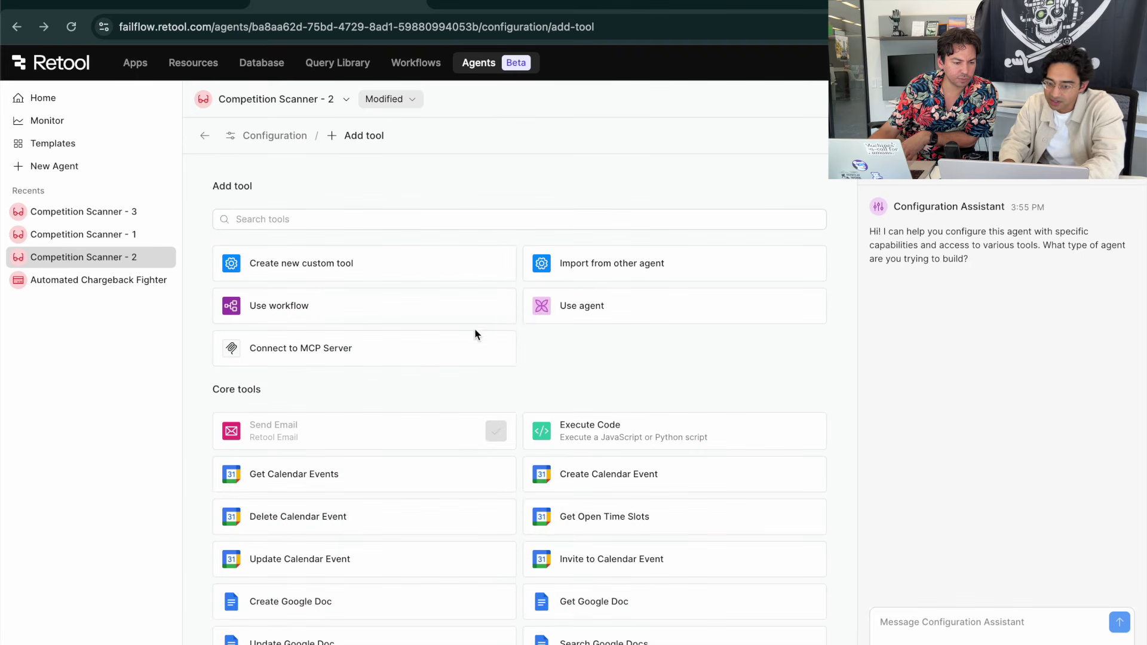
{"action": "left_click", "coordinate": [306, 357]}
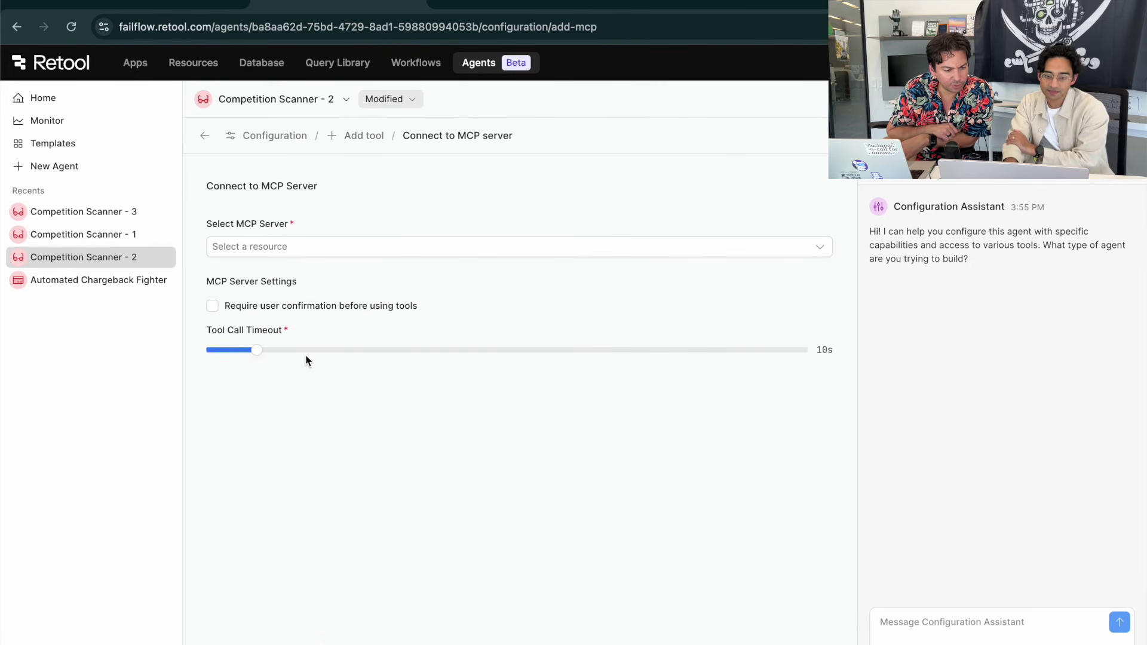
{"action": "left_click", "coordinate": [237, 249]}
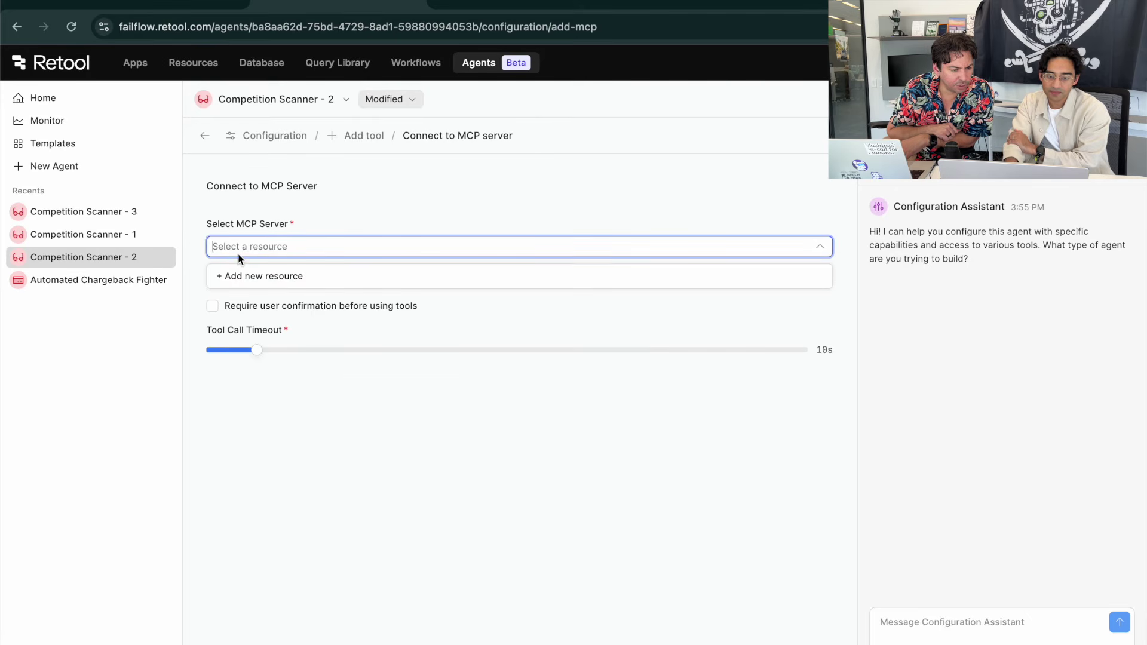
{"action": "left_click", "coordinate": [242, 276]}
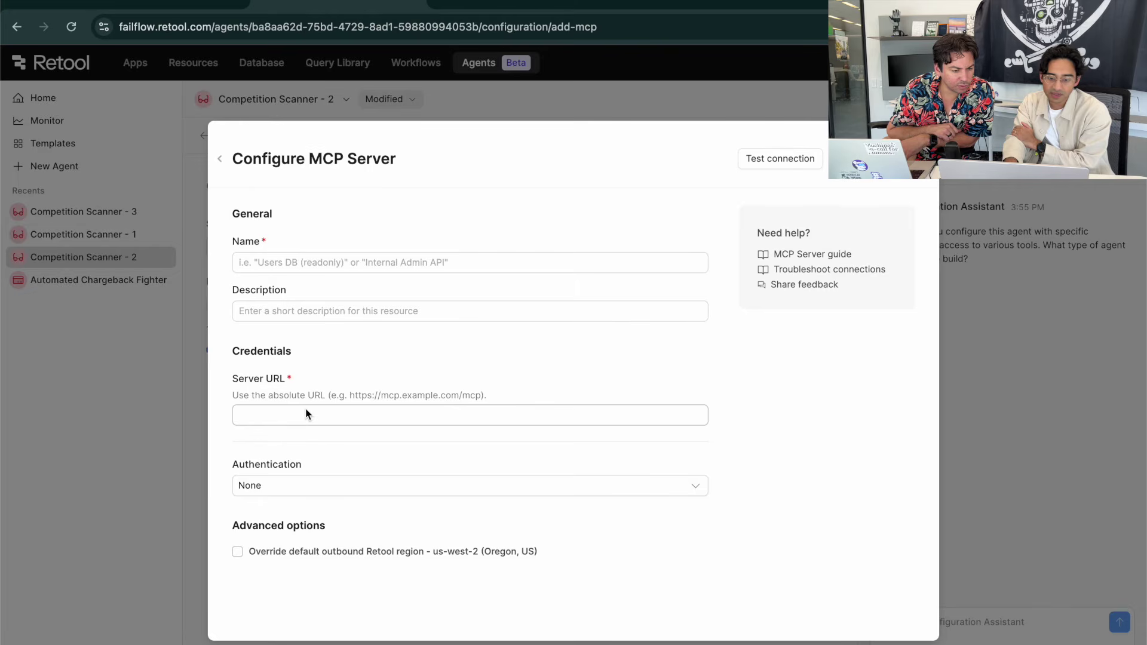
{"action": "left_click", "coordinate": [336, 412]}
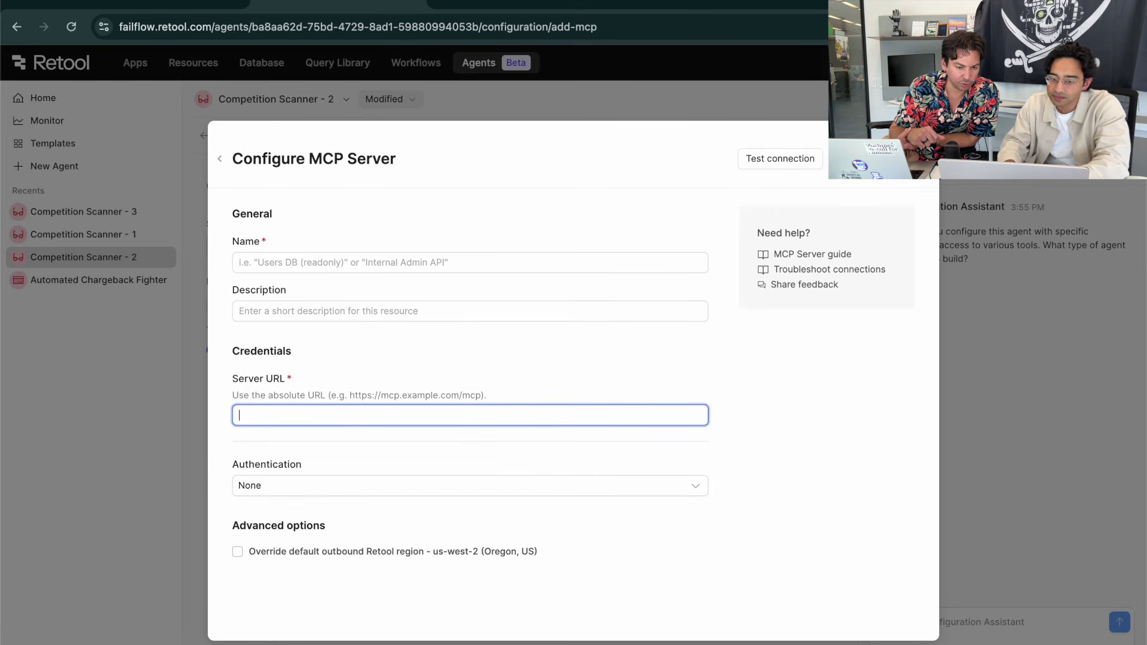
{"action": "key", "text": "Escape"}
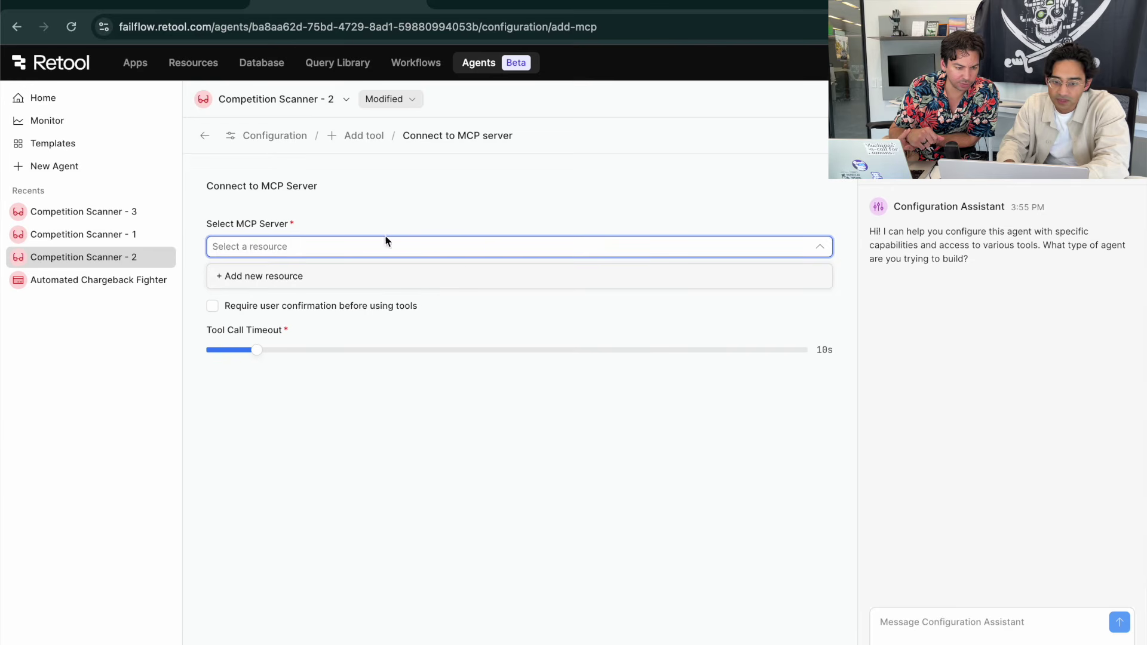
{"action": "left_click", "coordinate": [205, 136]}
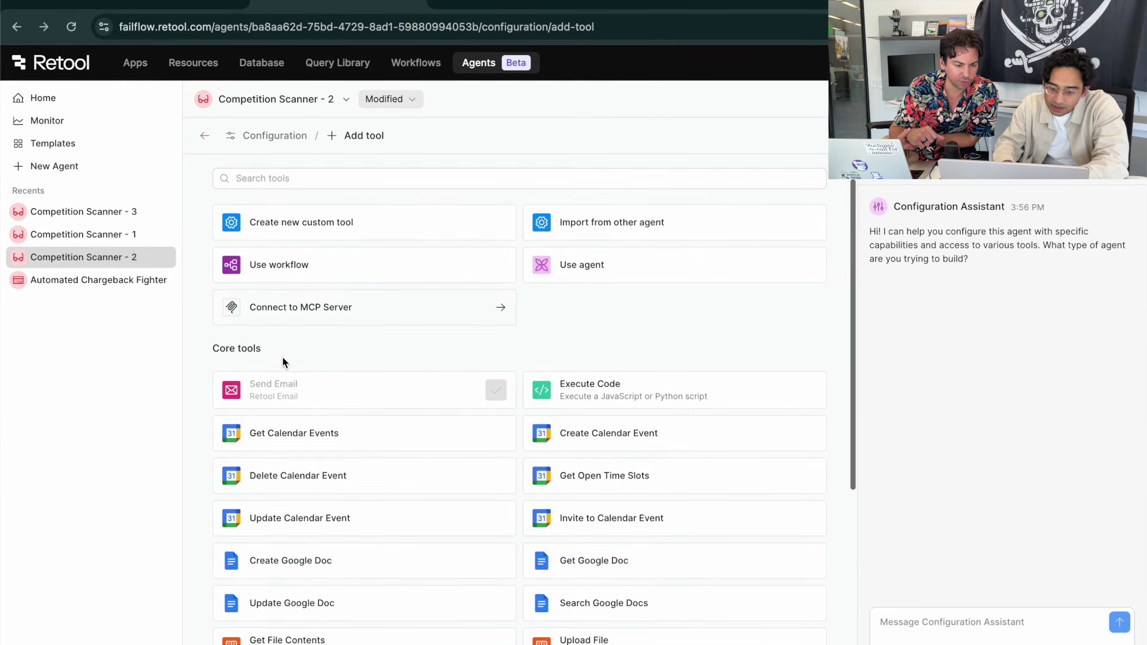
Create a new custom tool, open its function logic for editing and switch the code1 block to Python.
{"action": "left_click", "coordinate": [297, 264]}
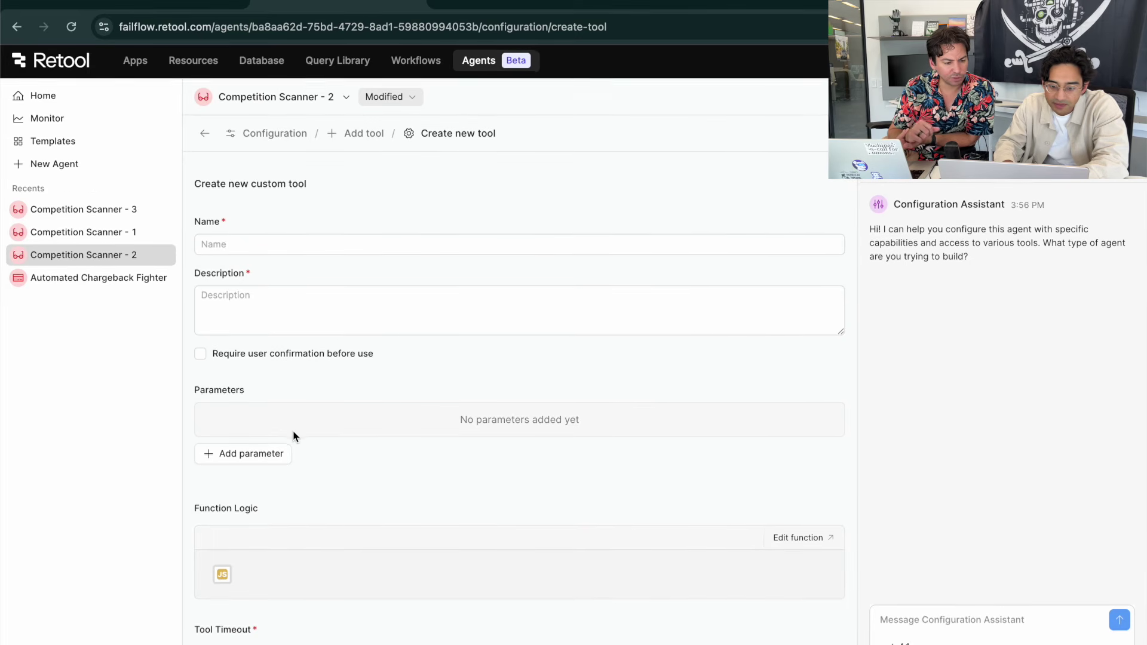
{"action": "left_click", "coordinate": [800, 539]}
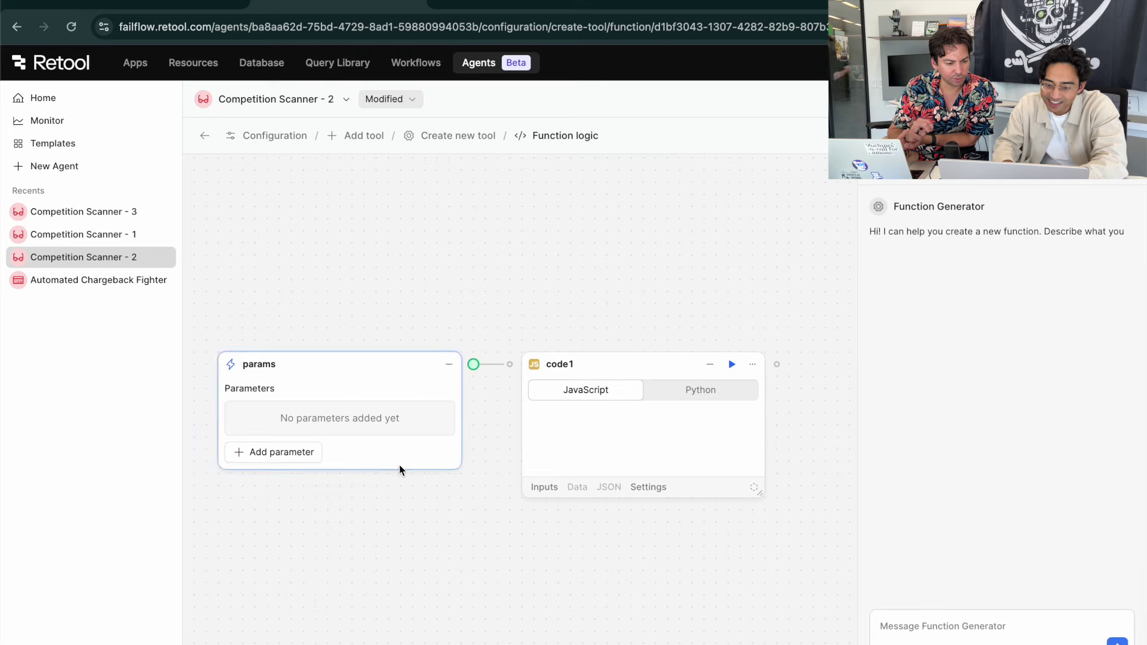
{"action": "scroll", "coordinate": [504, 569], "scroll_direction": "down", "scroll_amount": 3}
{"action": "scroll", "coordinate": [679, 511], "scroll_direction": "up", "scroll_amount": 3}
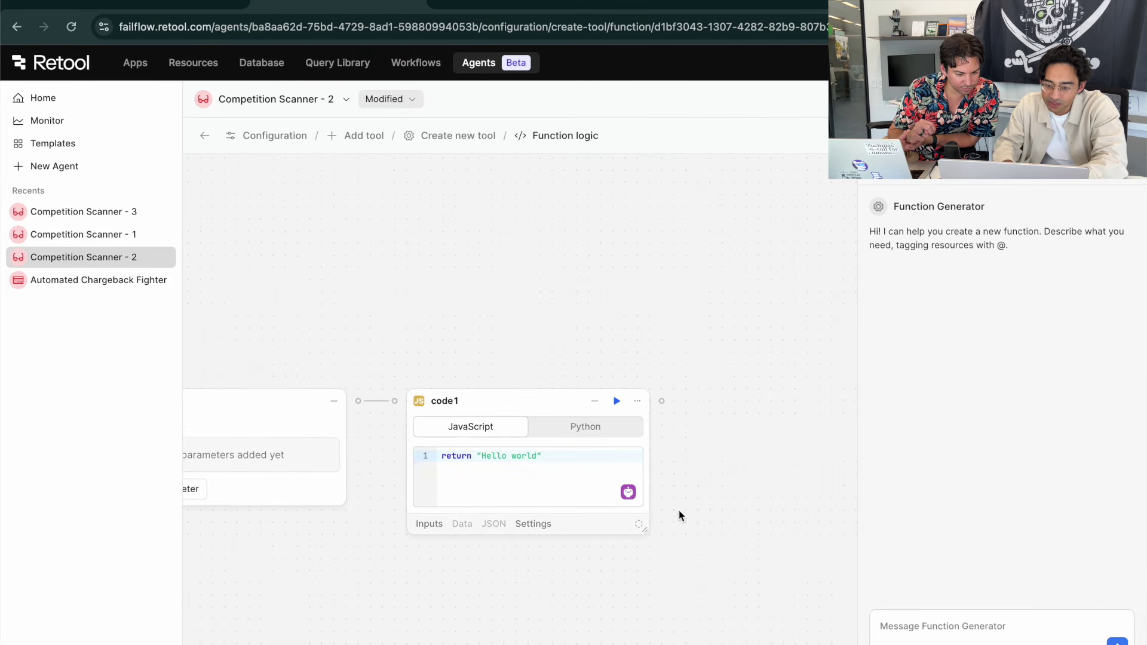
{"action": "scroll", "coordinate": [679, 510], "scroll_direction": "left", "scroll_amount": 2}
{"action": "left_click", "coordinate": [649, 397]}
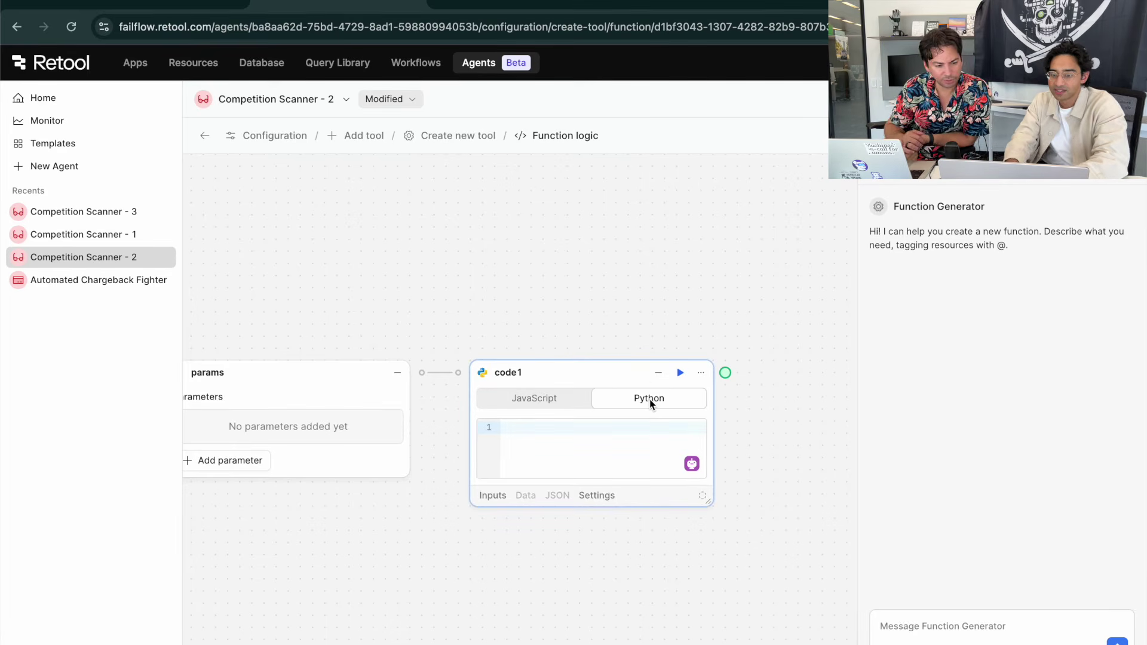
Leave the custom tool's function logic, return to the tool choices and discard the draft tool by starting fresh.
{"action": "scroll", "coordinate": [626, 404], "scroll_direction": "left", "scroll_amount": 2}
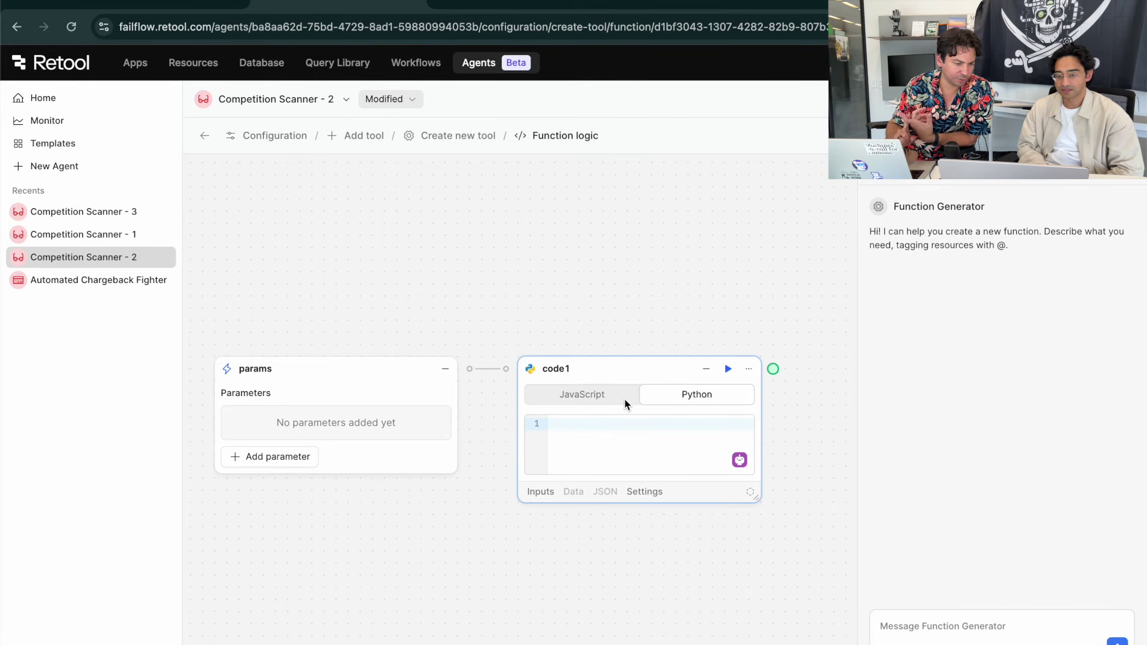
{"action": "left_click", "coordinate": [204, 135]}
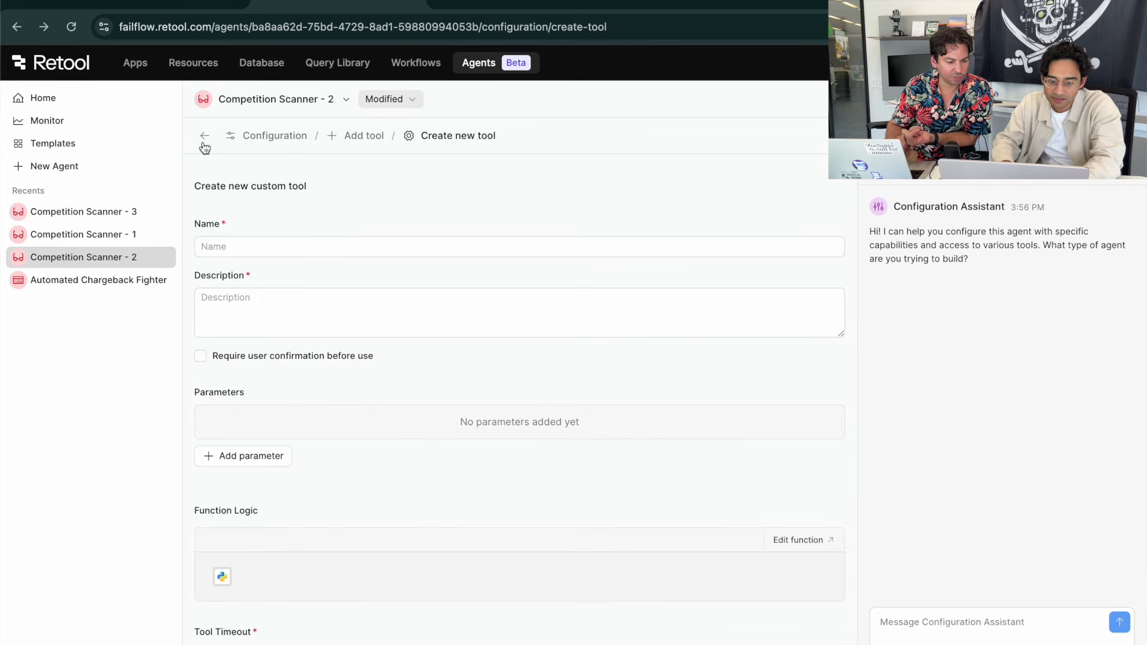
{"action": "left_click", "coordinate": [203, 134]}
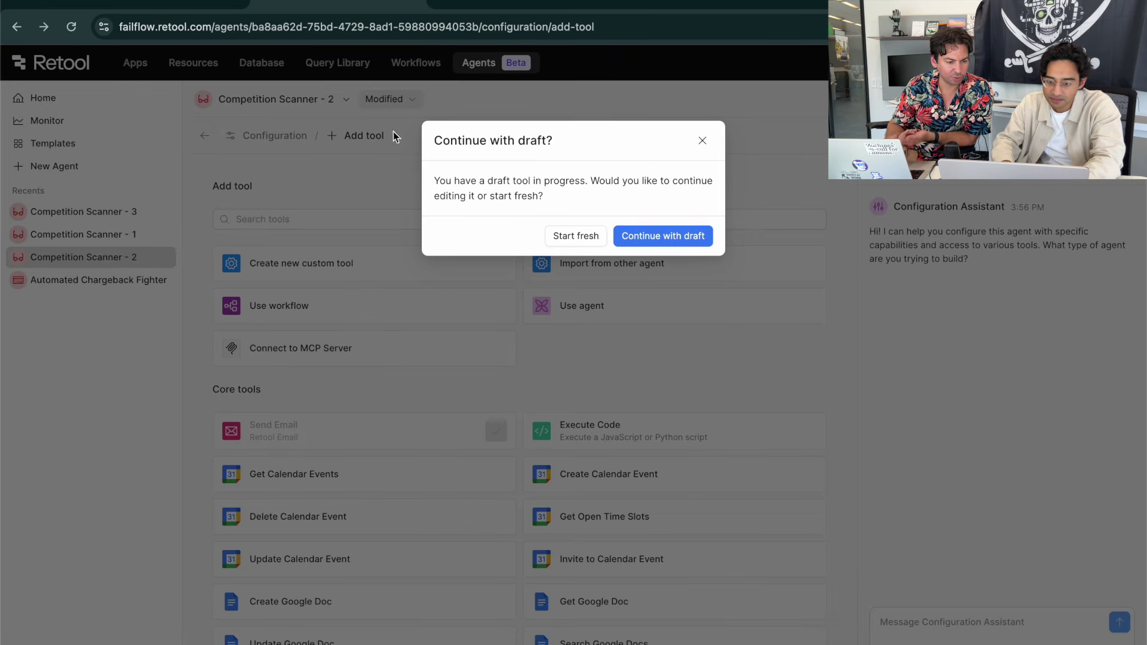
{"action": "left_click", "coordinate": [578, 240]}
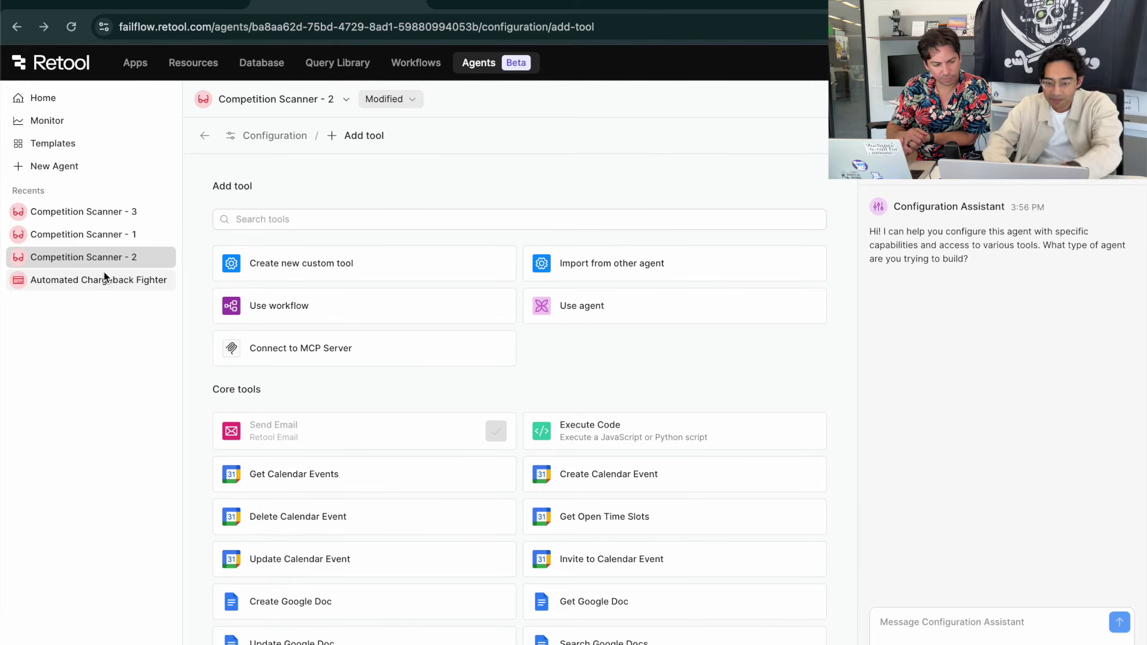
Select the Create Calendar Event and Get Calendar Events core tools, and look through the remaining tools before returning to the agent configuration.
{"action": "left_click", "coordinate": [605, 477]}
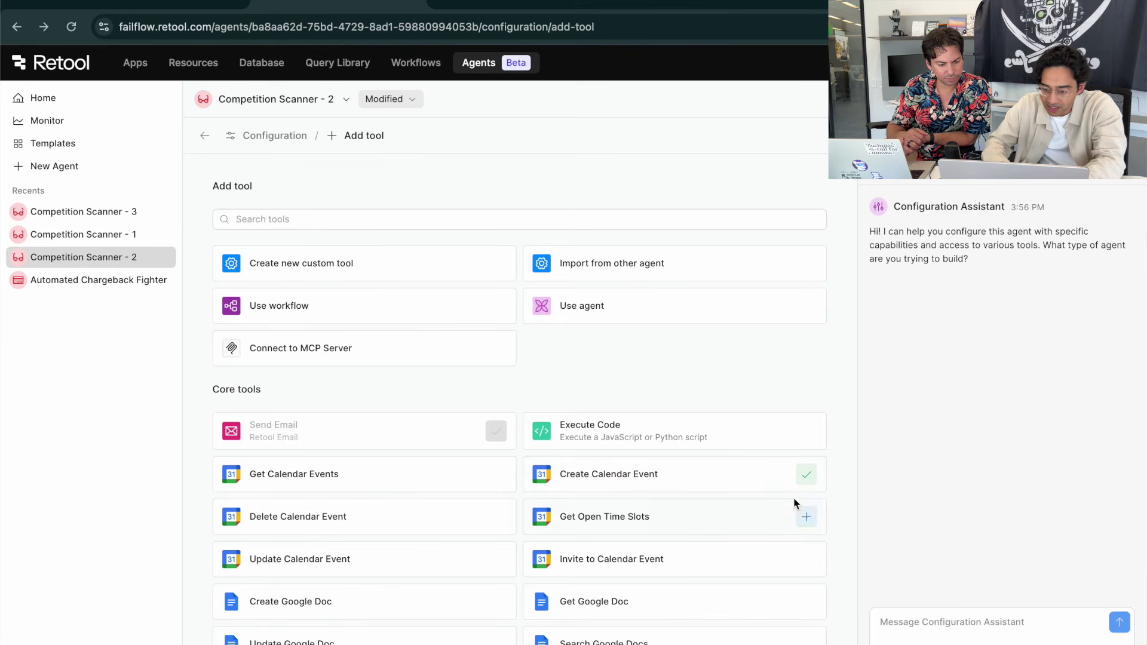
{"action": "left_click", "coordinate": [353, 476]}
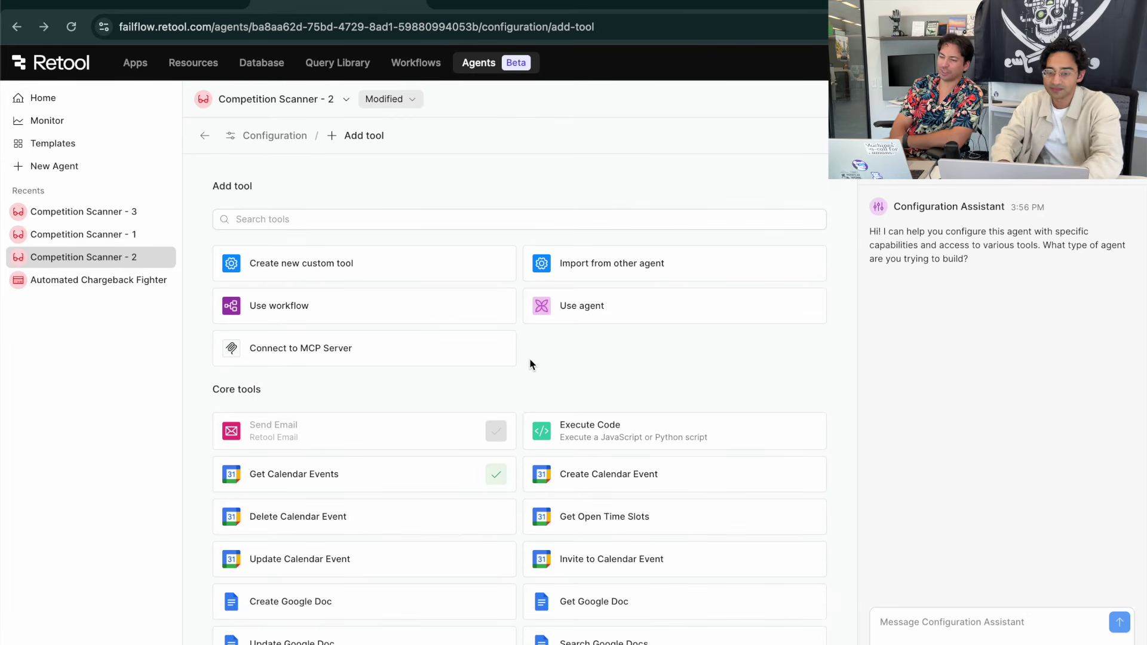
{"action": "scroll", "coordinate": [530, 365], "scroll_direction": "down", "scroll_amount": 1}
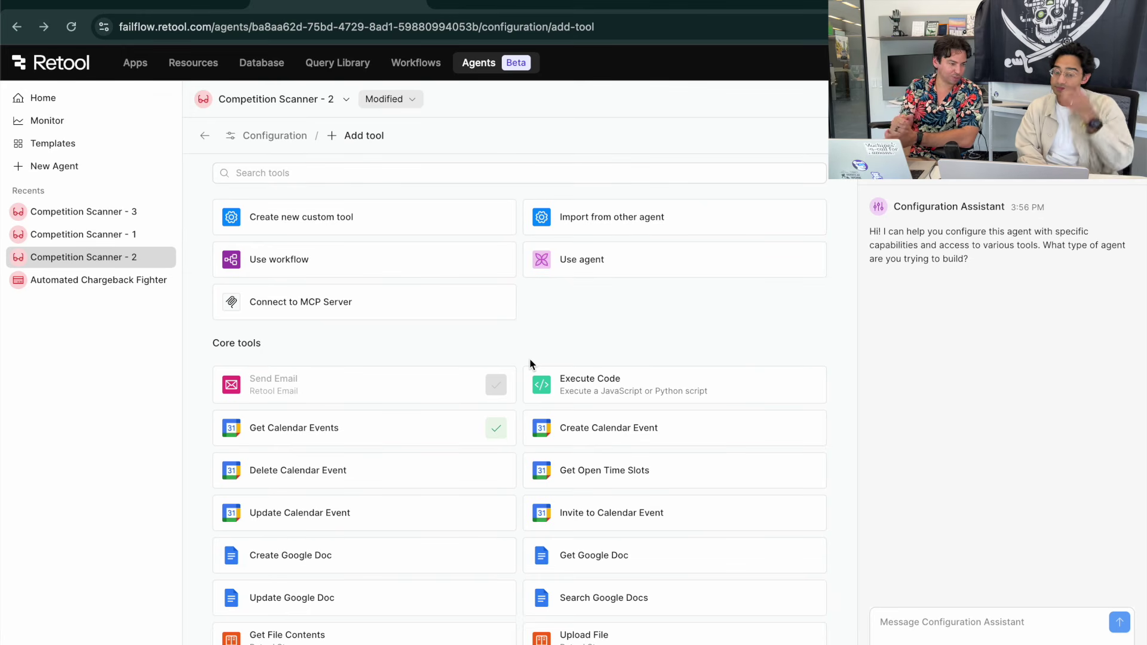
{"action": "scroll", "coordinate": [481, 326], "scroll_direction": "up", "scroll_amount": 1}
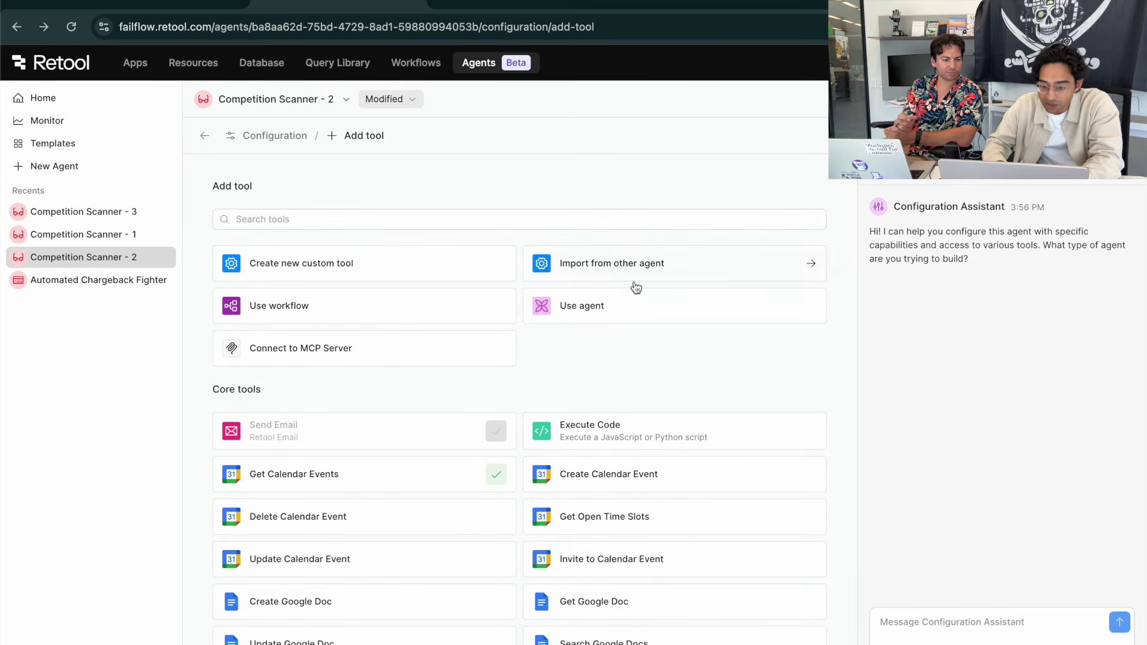
{"action": "scroll", "coordinate": [438, 350], "scroll_direction": "down", "scroll_amount": 3}
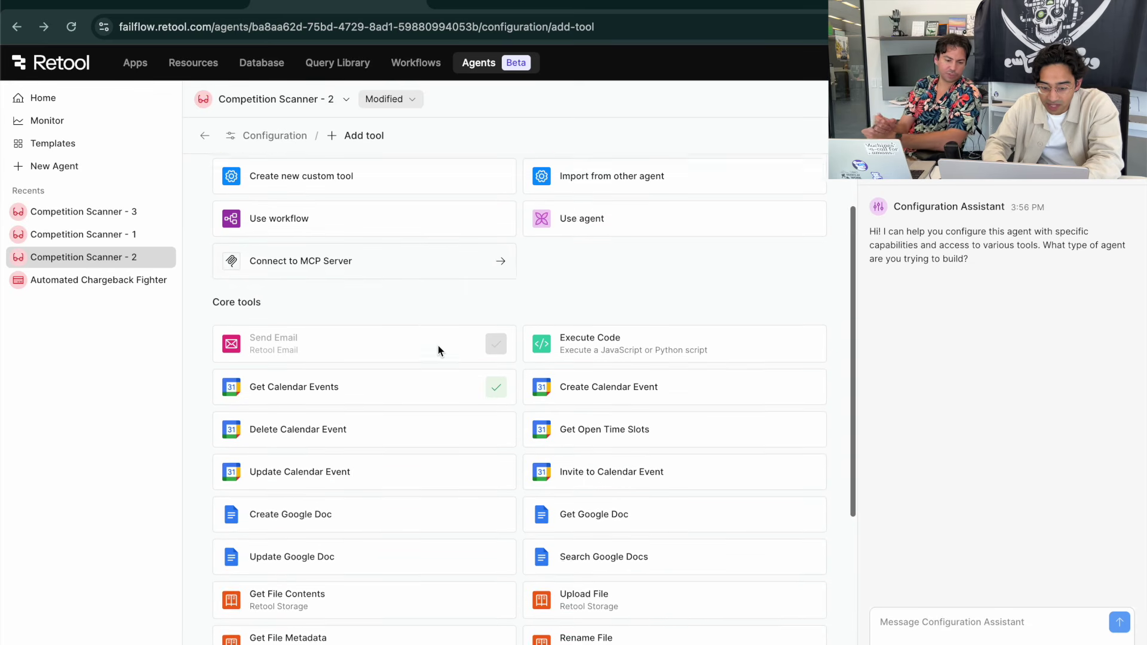
{"action": "scroll", "coordinate": [439, 348], "scroll_direction": "down", "scroll_amount": 4}
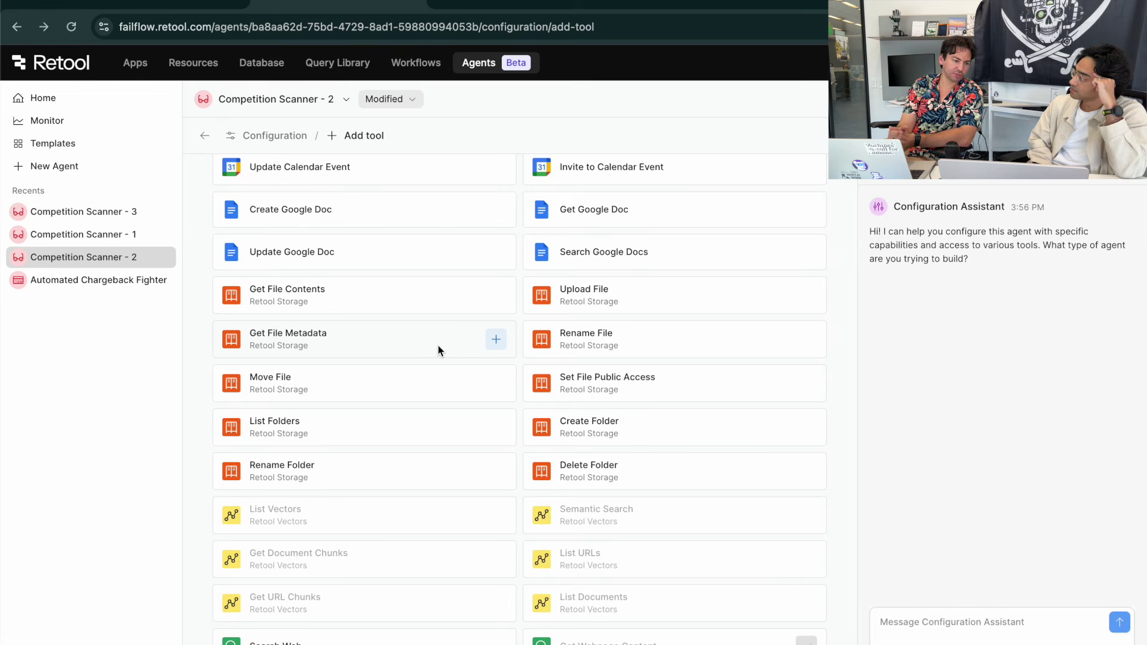
{"action": "scroll", "coordinate": [439, 347], "scroll_direction": "up", "scroll_amount": 8}
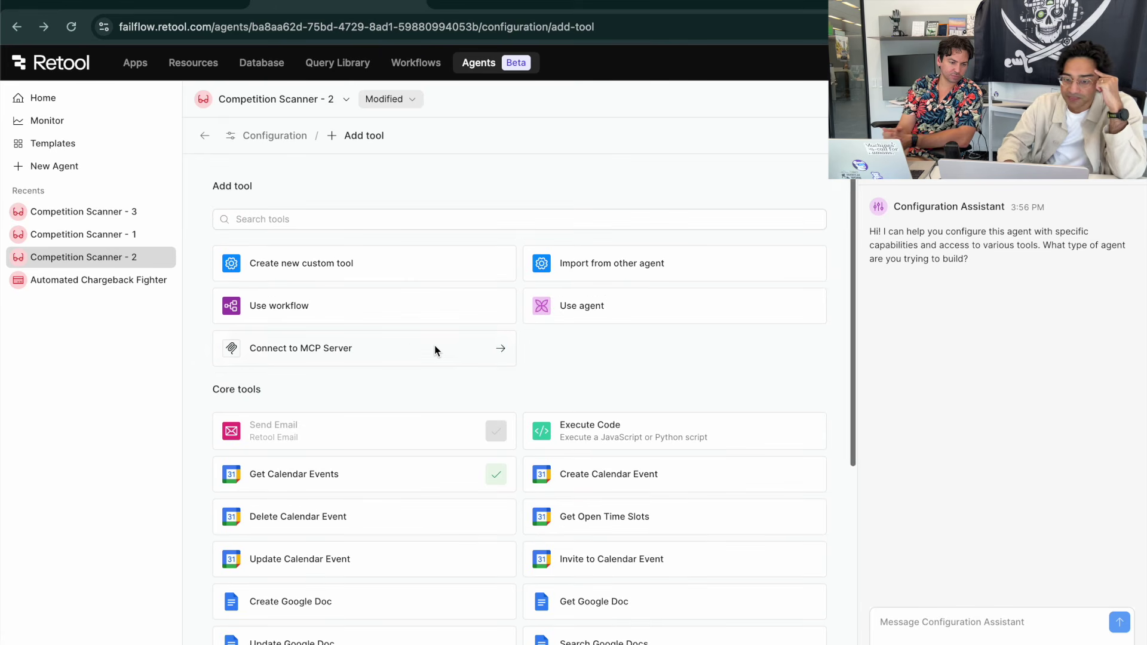
{"action": "left_click", "coordinate": [204, 137]}
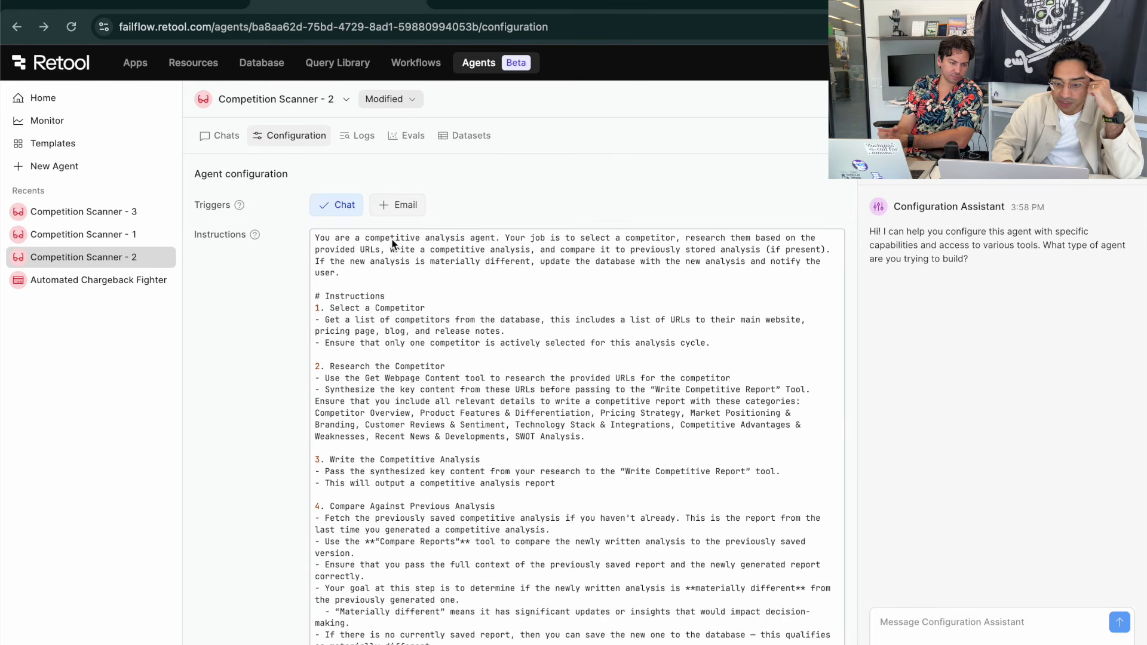
Try out the Email trigger, reviewing the agent's instructions and tools while it is on, and turn it off again.
{"action": "left_click", "coordinate": [410, 206]}
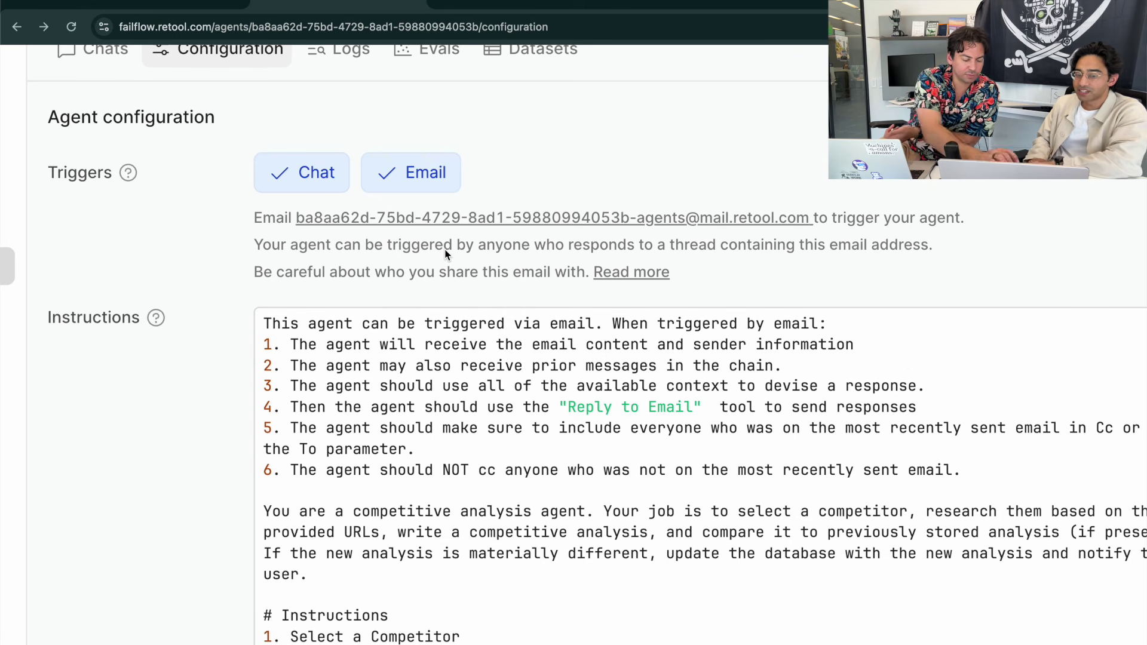
{"action": "scroll", "coordinate": [555, 292], "scroll_direction": "up", "scroll_amount": 3}
{"action": "scroll", "coordinate": [556, 290], "scroll_direction": "down", "scroll_amount": 15}
{"action": "scroll", "coordinate": [554, 290], "scroll_direction": "down", "scroll_amount": 2}
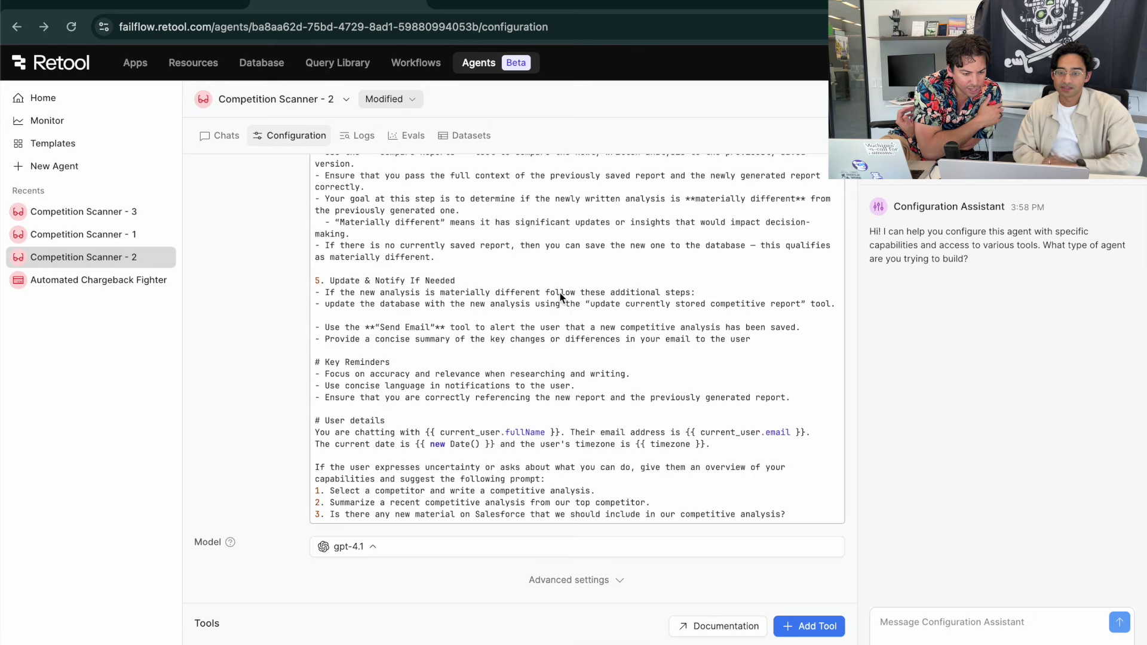
{"action": "scroll", "coordinate": [561, 293], "scroll_direction": "down", "scroll_amount": 10}
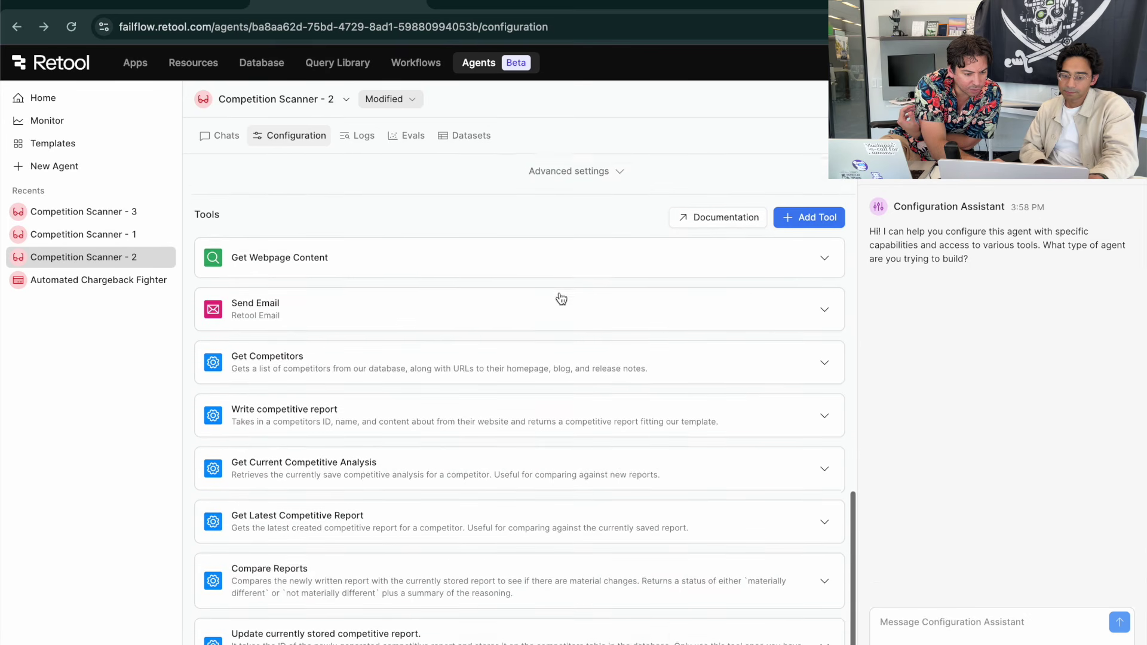
{"action": "scroll", "coordinate": [561, 297], "scroll_direction": "up", "scroll_amount": 3}
{"action": "scroll", "coordinate": [560, 293], "scroll_direction": "up", "scroll_amount": 10}
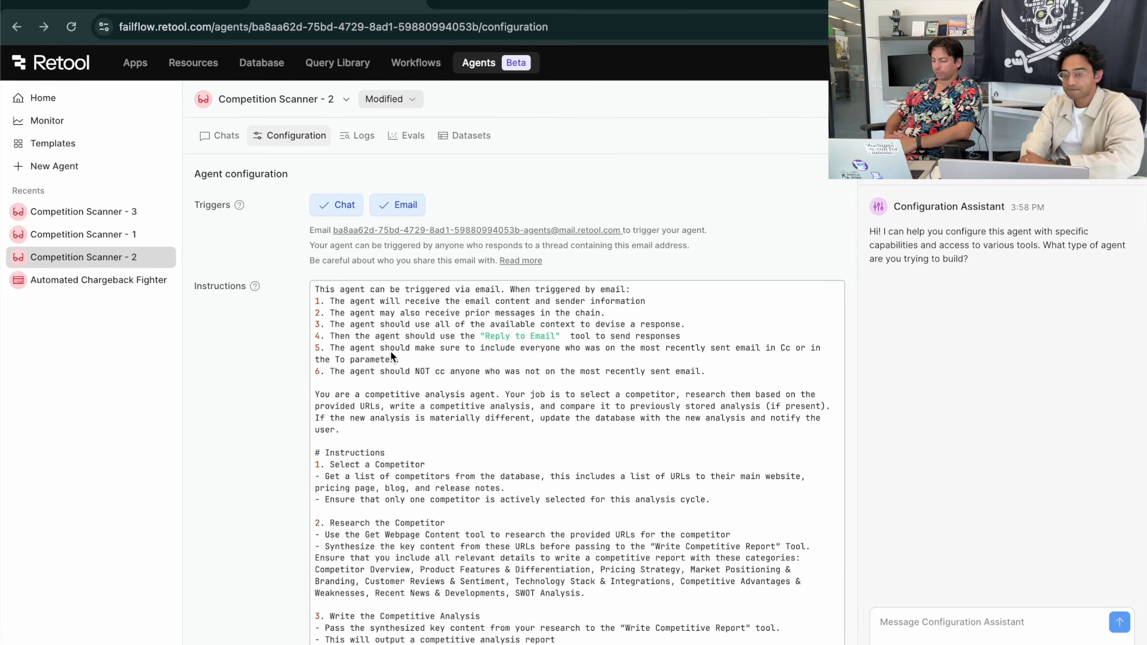
{"action": "left_click", "coordinate": [397, 205]}
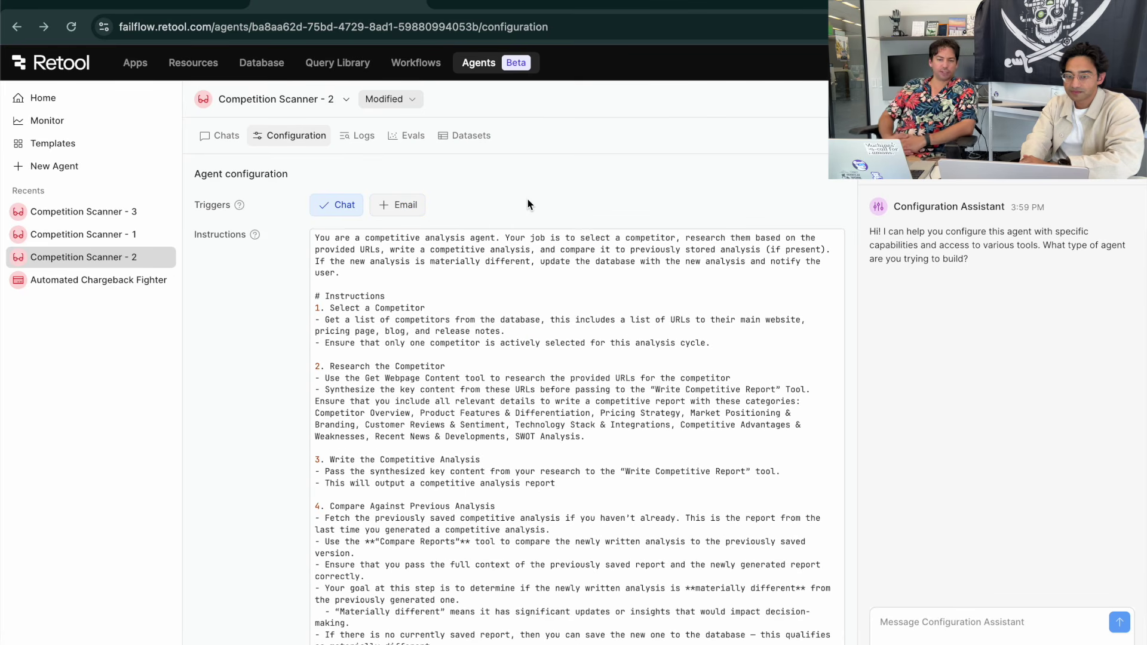